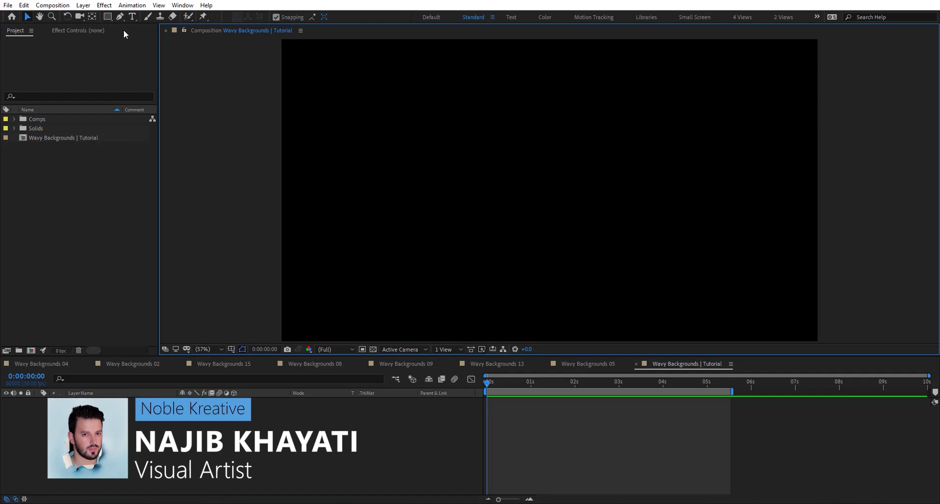
- Draw a straight horizontal stroked line across the composition with the Pen tool, extending past both side edges
click(123, 17)
click(257, 193)
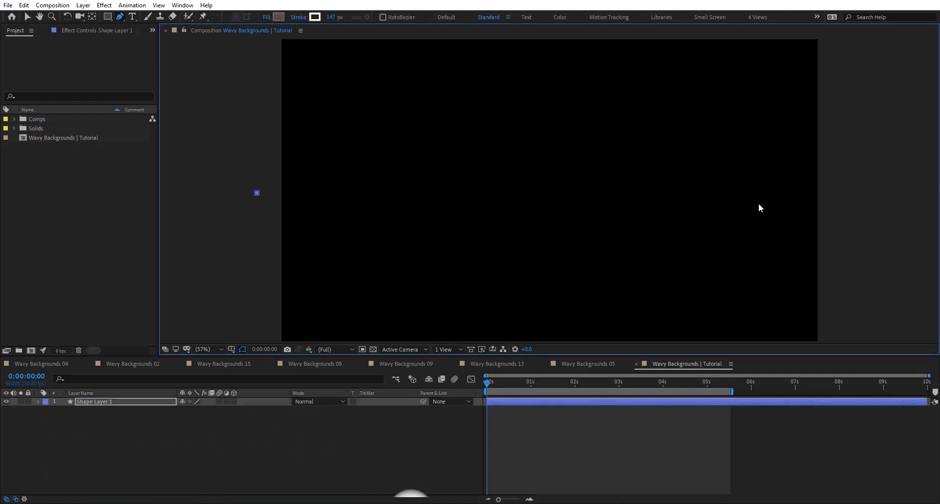
click(876, 193)
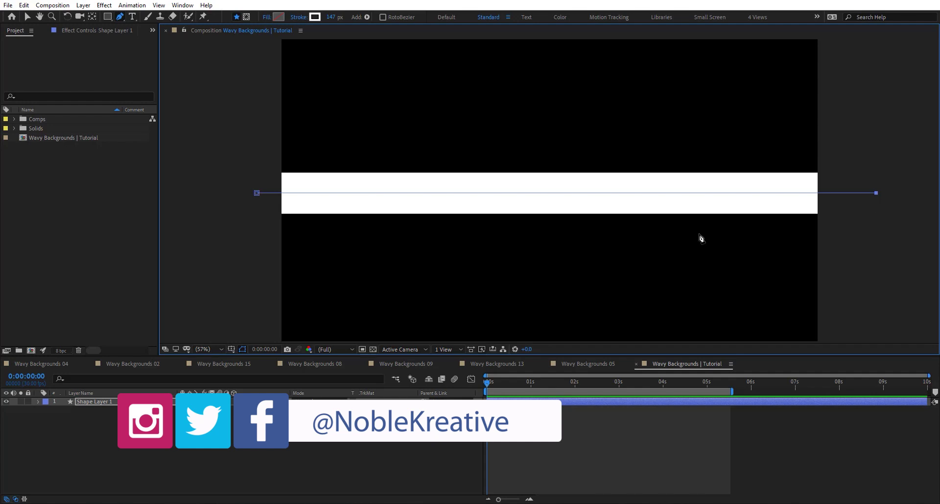
- Expand the new shape layer's contents and delete the fill from Shape 1
click(89, 401)
click(38, 400)
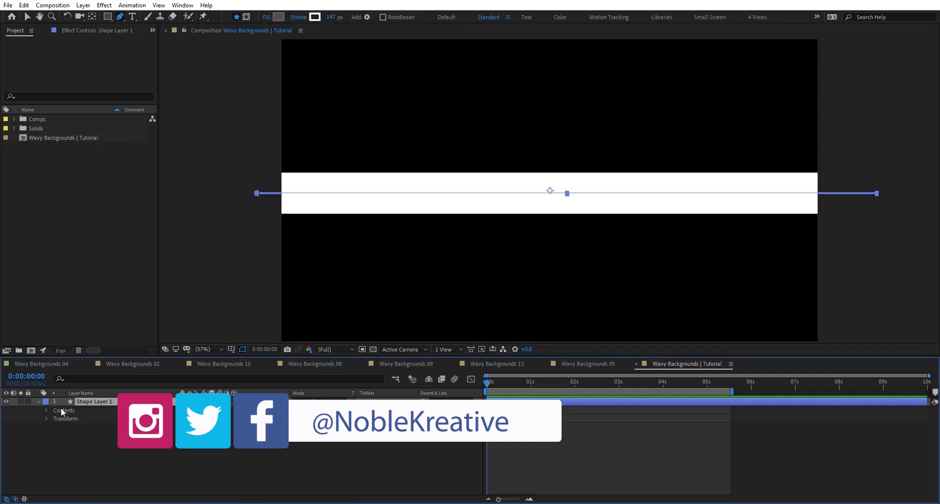
click(46, 410)
click(56, 418)
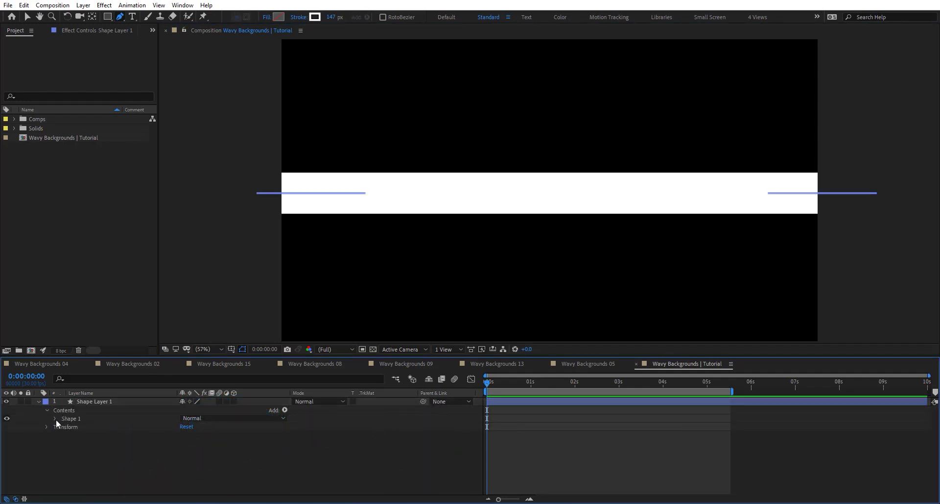
click(81, 444)
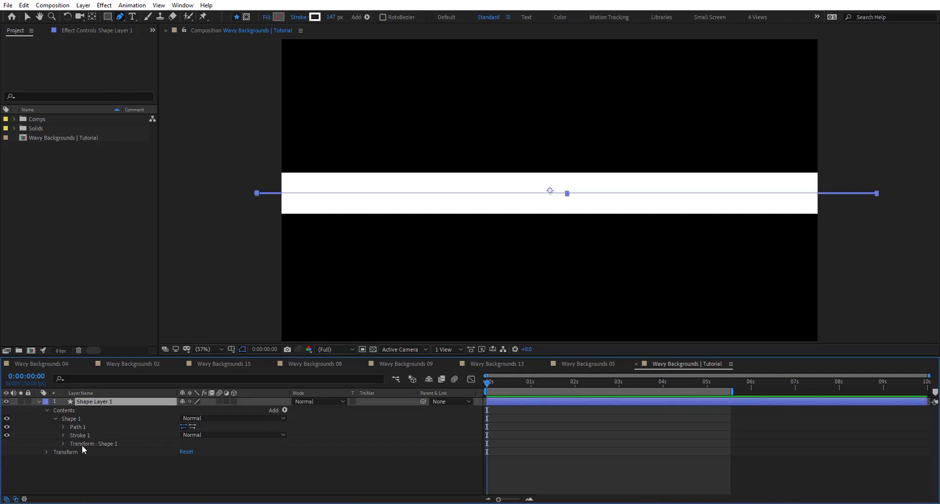
key(Delete)
- Expand Stroke 1 and its Wave settings and set the wave amount to 80%
click(63, 435)
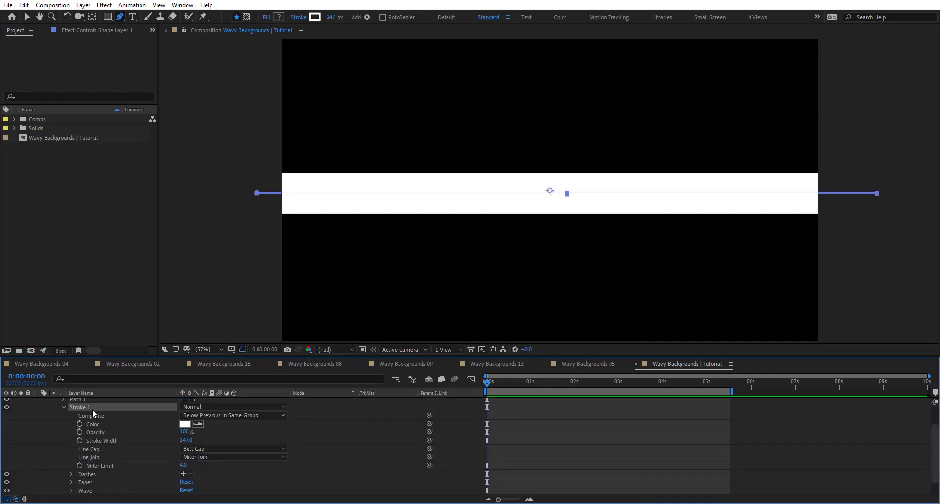
click(91, 481)
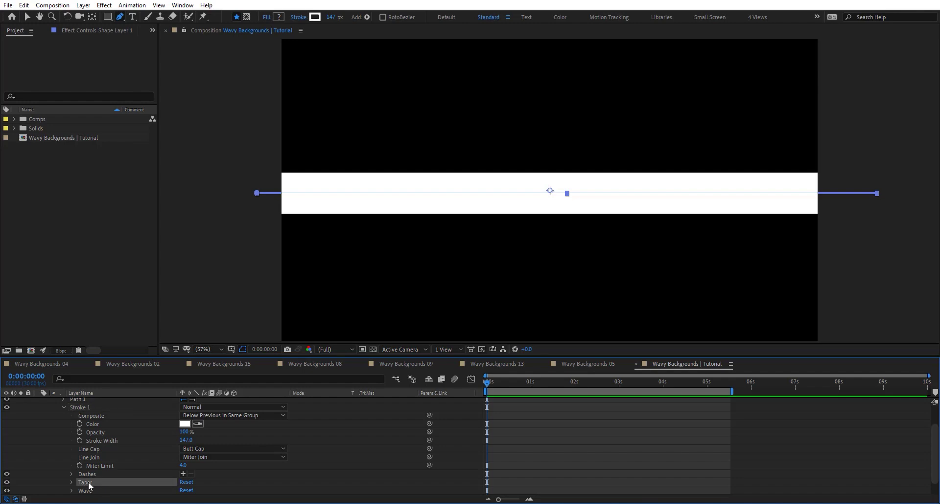
scroll(88, 485, down, 1)
click(72, 473)
scroll(85, 474, down, 1)
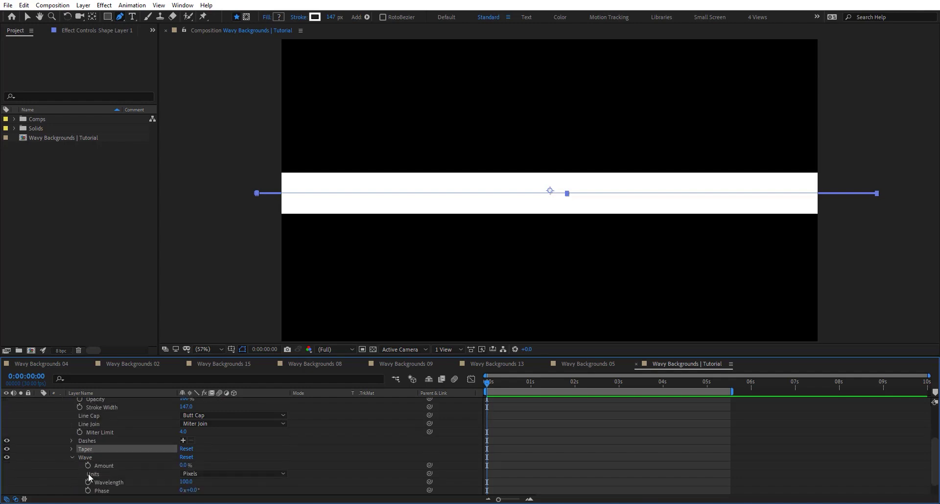
mouse_move(184, 466)
mouse_down()
mouse_move(233, 462)
mouse_move(223, 463)
mouse_up()
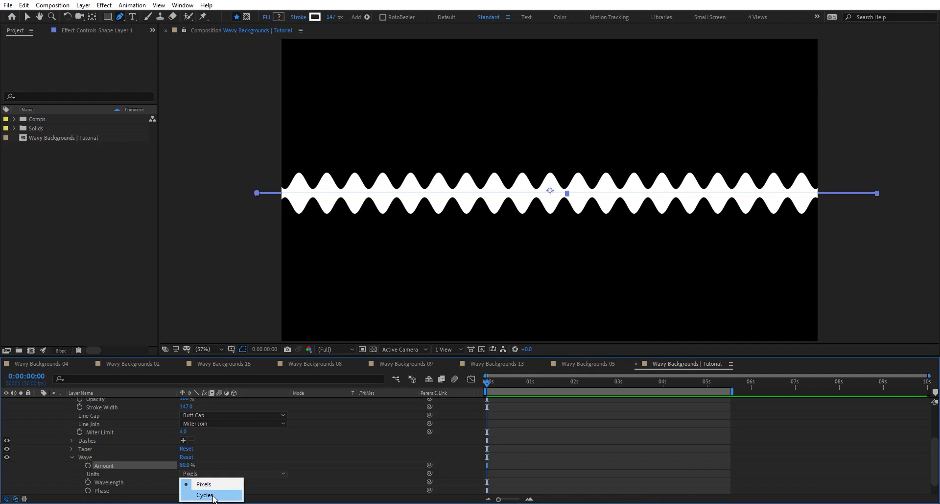
- Try the wave with 6 cycles in Cycles units and with a wavelength of 197 in Pixels units
click(212, 494)
drag(186, 484, 223, 482)
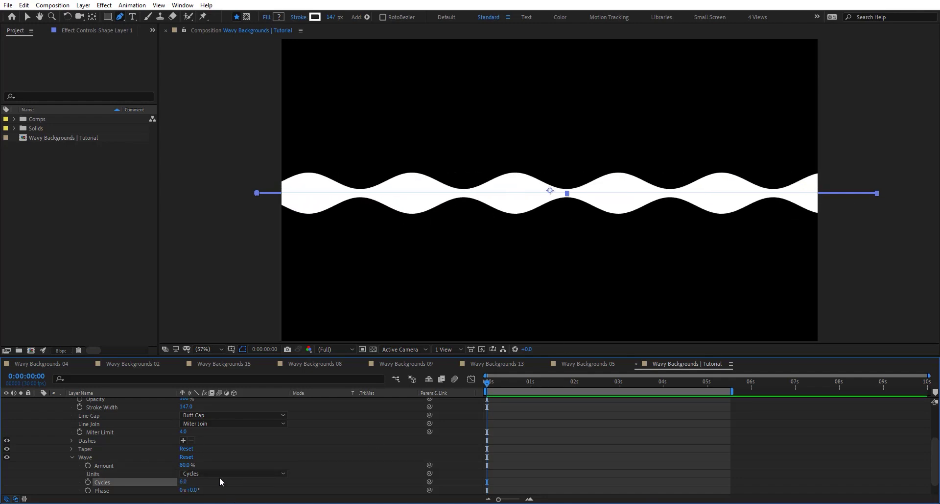
click(204, 484)
drag(184, 481, 162, 482)
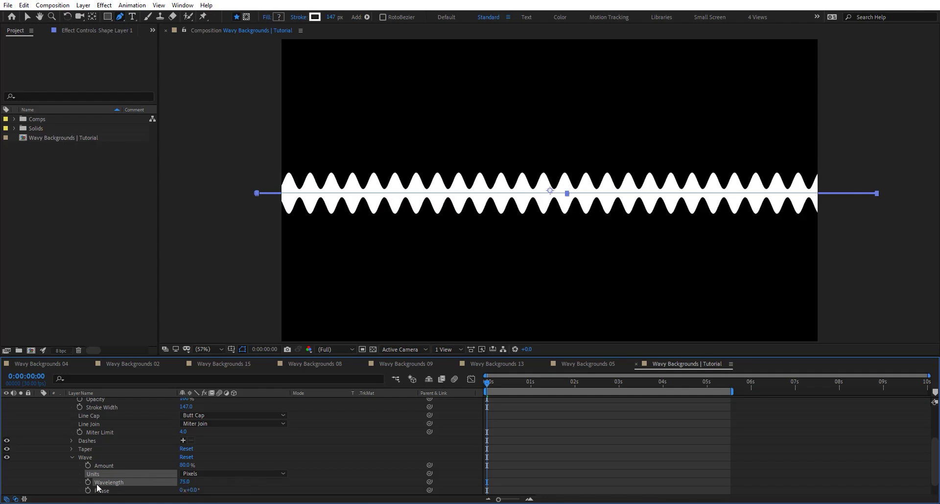
drag(252, 487, 214, 477)
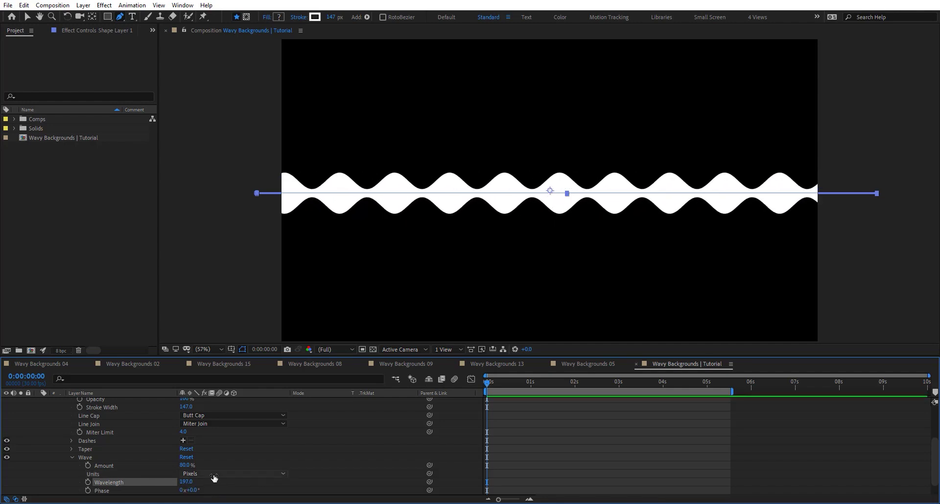
- Set the wave units to Cycles, the amount to 50% and the cycles to 1.5
click(210, 496)
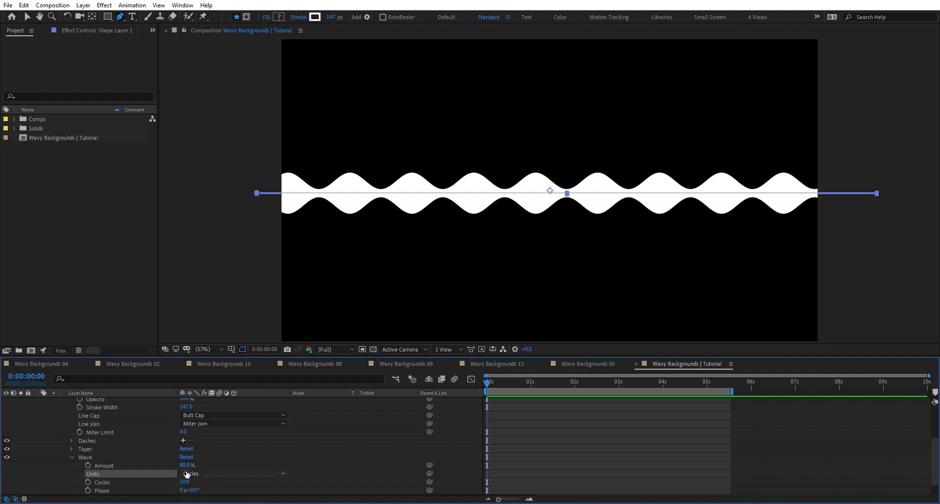
key(Return)
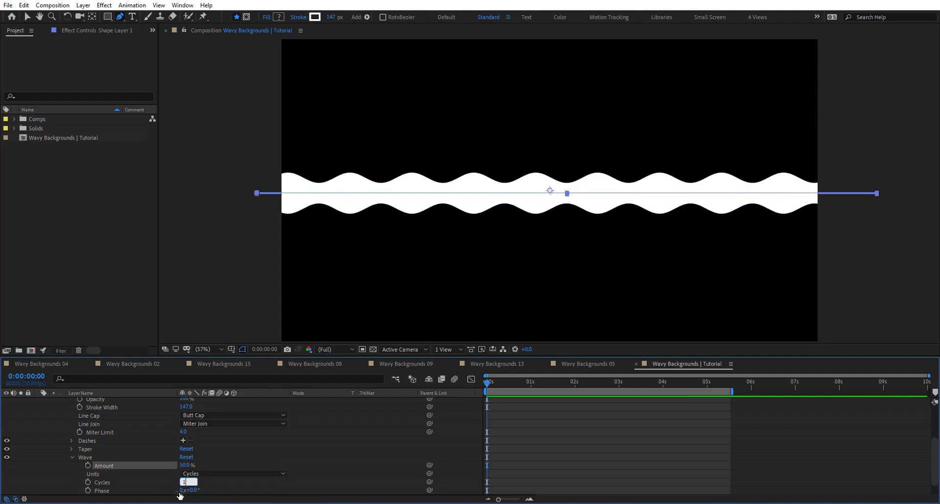
text(1.5)
key(Return)
- Animate the wave's Phase with the expression time*20 and preview the motion
drag(215, 493, 270, 489)
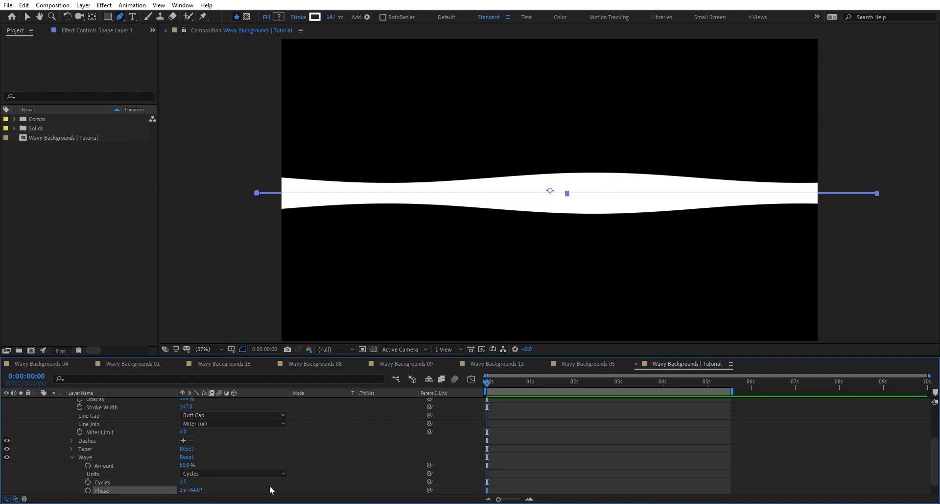
key(ctrl+z)
alt+click(88, 490)
text(time*20)
click(87, 488)
key(space)
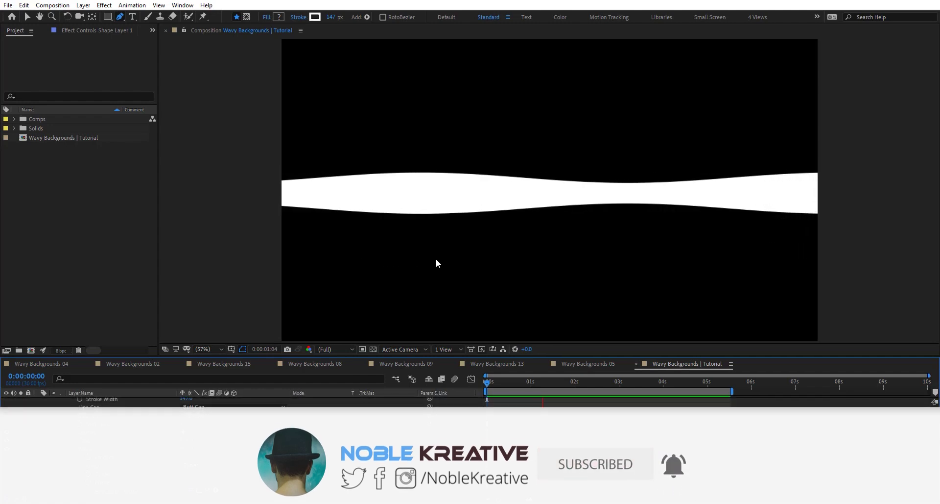
- Set the line's stroke width to 1500 px
click(130, 478)
scroll(130, 475, up, 1)
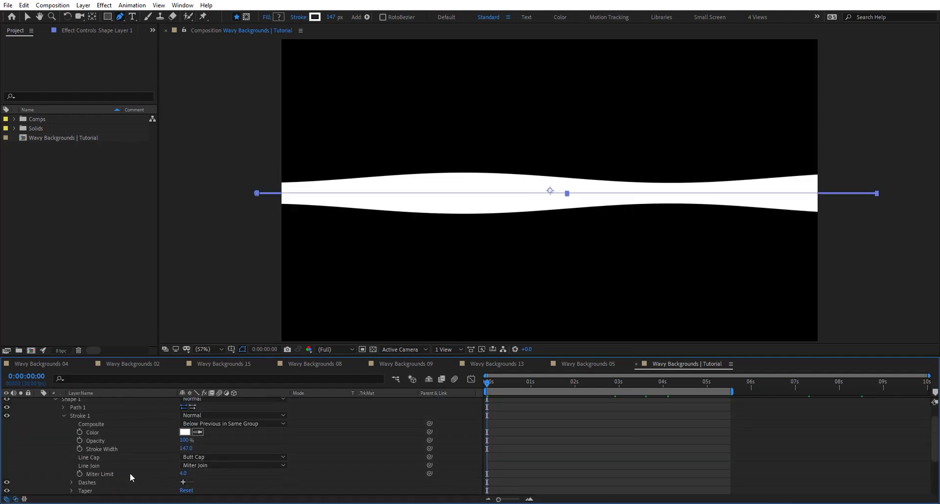
scroll(130, 472, up, 2)
click(102, 469)
drag(182, 469, 258, 468)
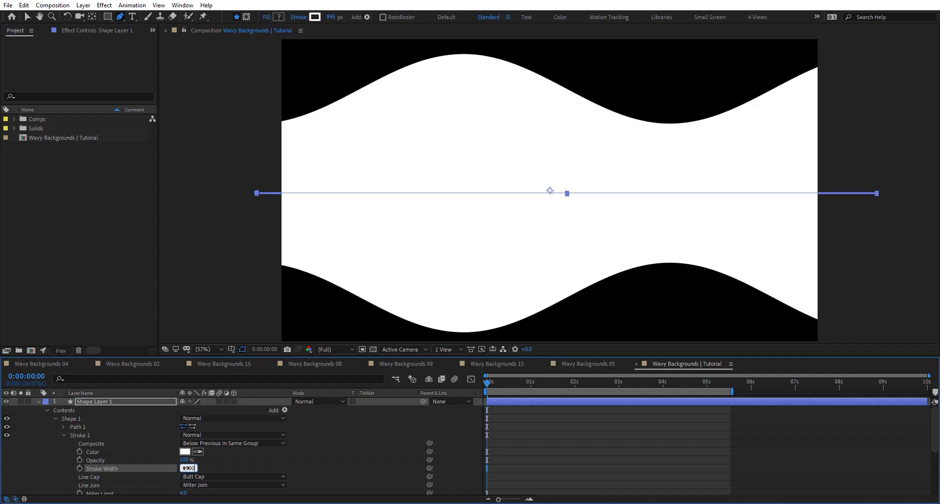
key(Return)
- Move the line straight down to just below the composition's bottom edge and preview the animation
key(v)
key(comma)
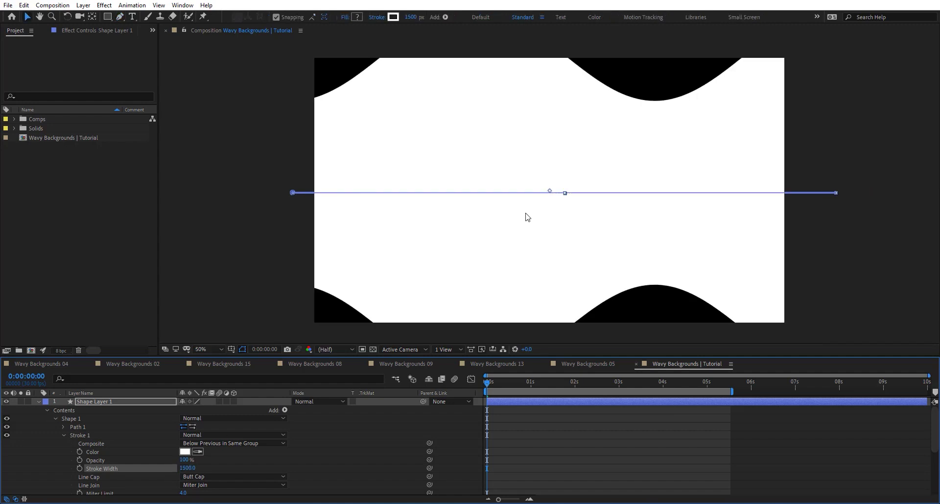
drag(553, 194, 537, 342)
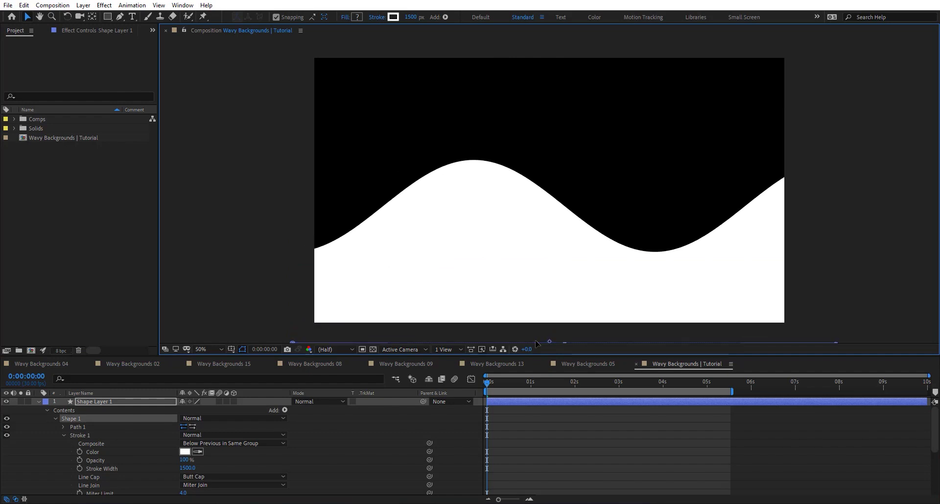
key(space)
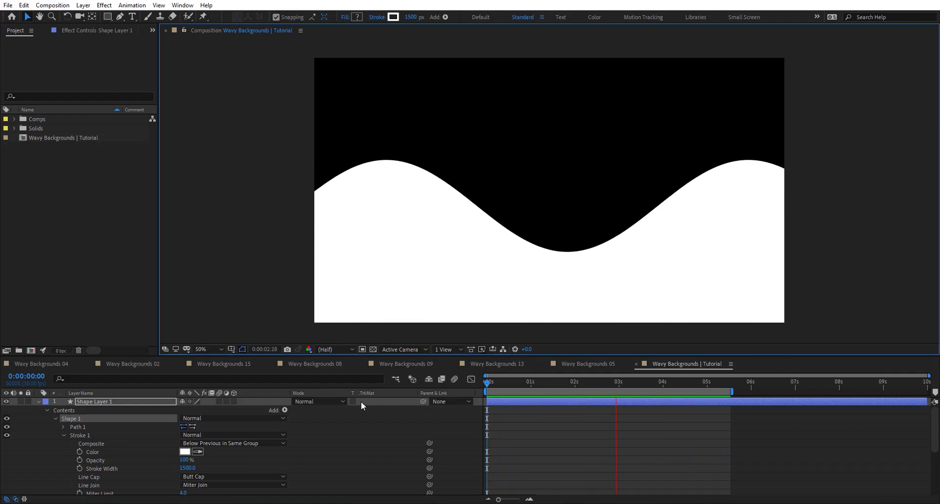
- Duplicate Shape 1 twice within the shape layer
click(76, 420)
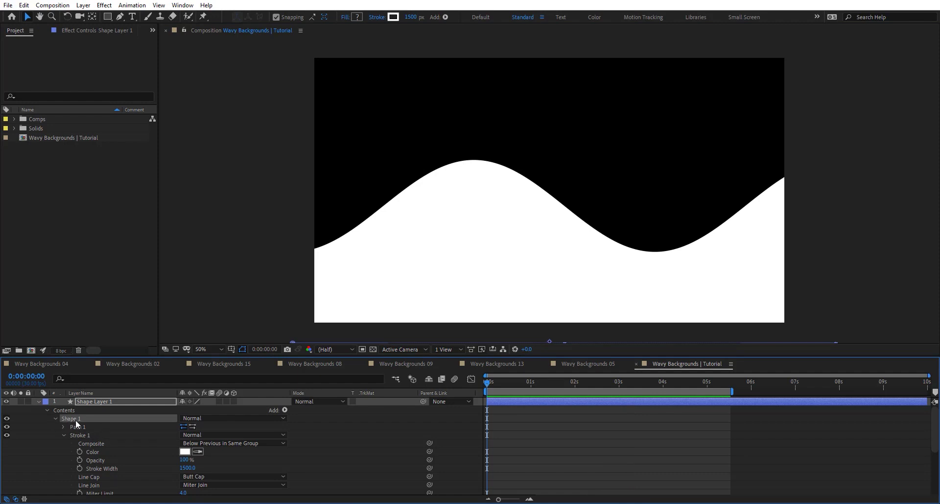
key(ctrl+d)
key(ctrl+d)
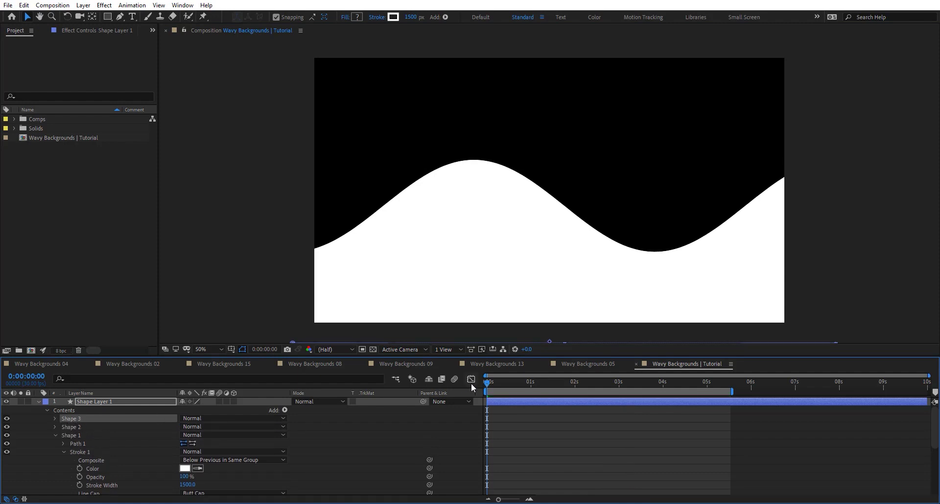
- Go to 0:00:05:01, reveal the layer's expressions and change Shape 3's Phase expression to time*25
drag(499, 381, 709, 420)
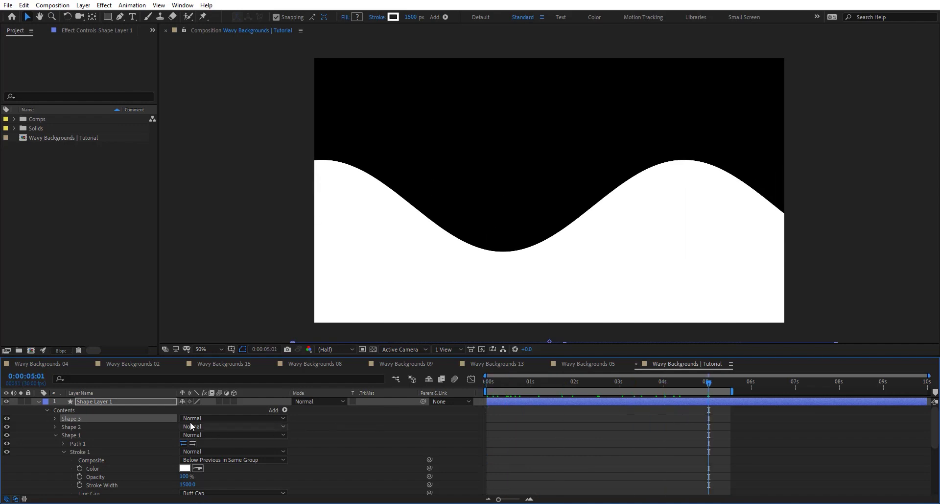
click(77, 401)
key(e)
key(e)
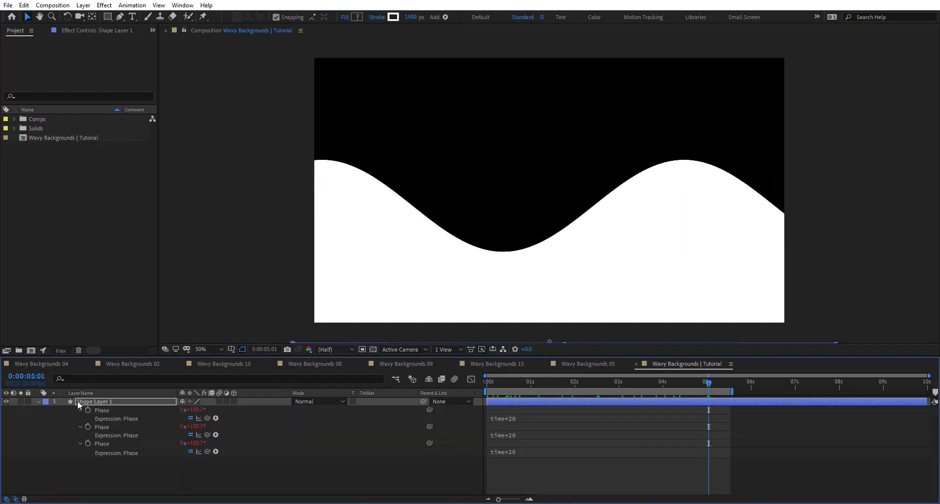
click(539, 419)
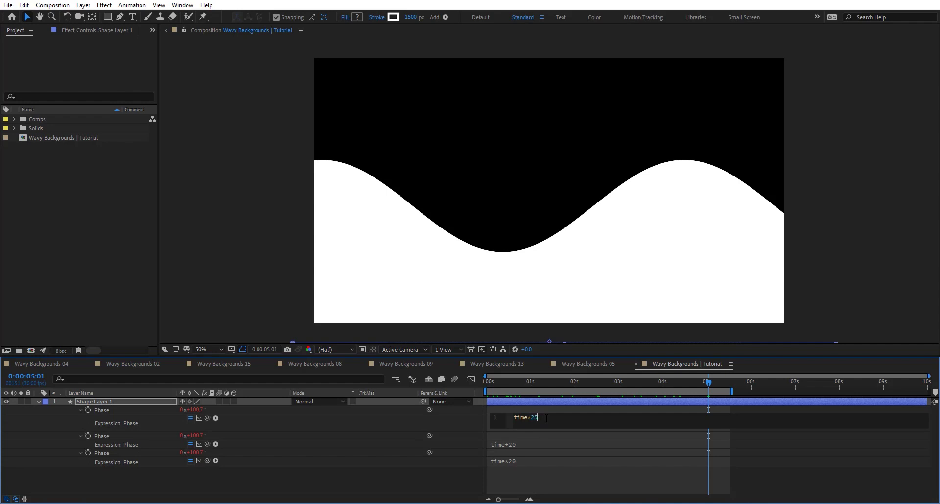
- Change Shape 2's Phase expression to time*15 and Shape 1's to time*10, then preview the waves
click(544, 442)
key(BackSpace)
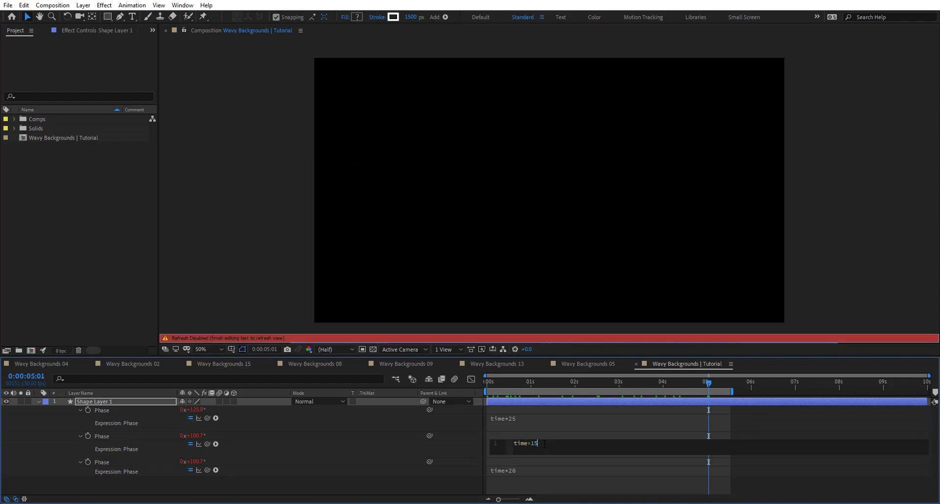
text(15)
key(KP_Enter)
click(538, 473)
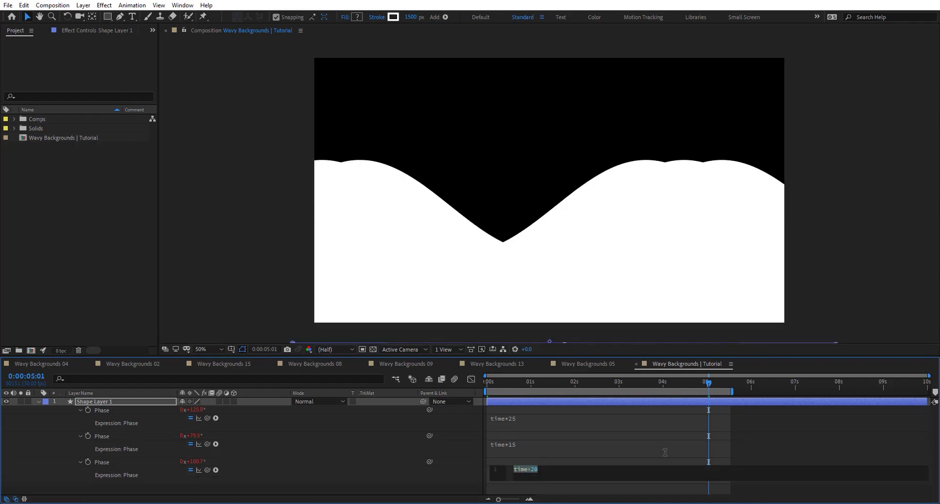
click(551, 468)
key(BackSpace)
key(KP_Enter)
key(space)
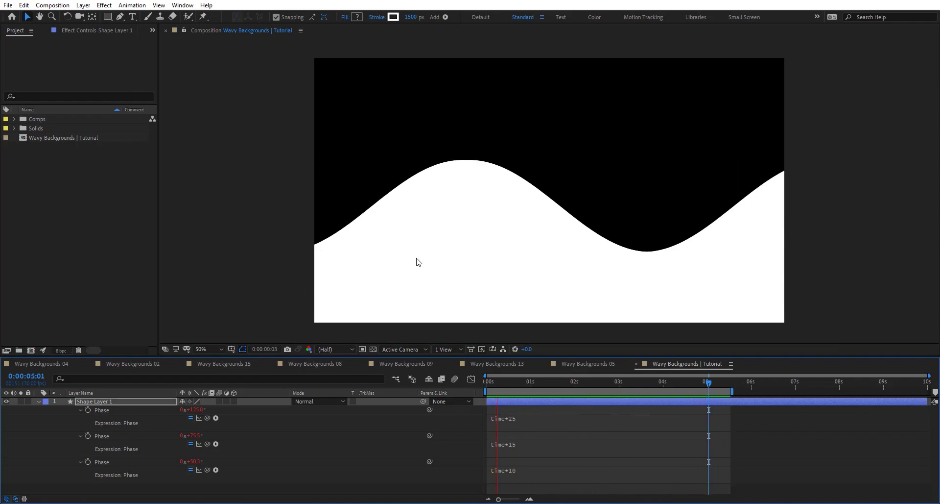
- At 0:00:02:22, filter the layer's properties for opacity and set Shape 3's stroke opacity to 50%
drag(576, 383, 607, 384)
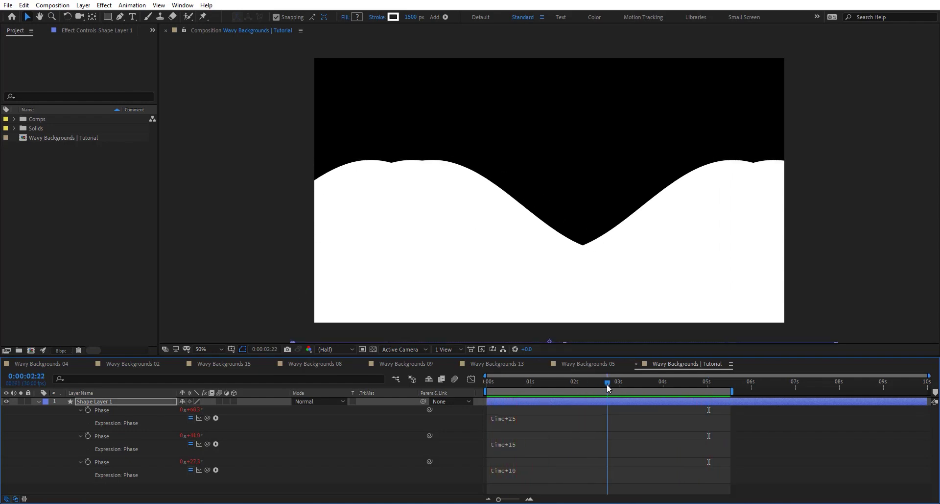
click(153, 402)
click(126, 377)
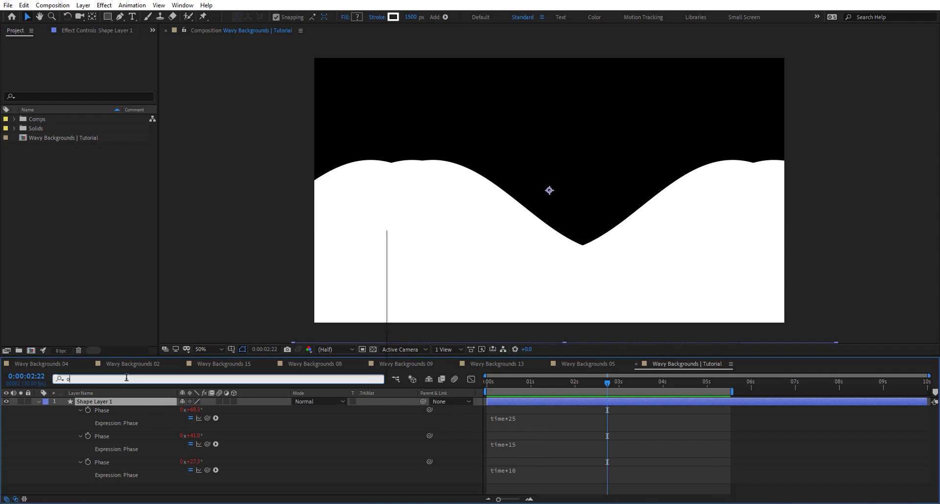
text(opac)
click(105, 433)
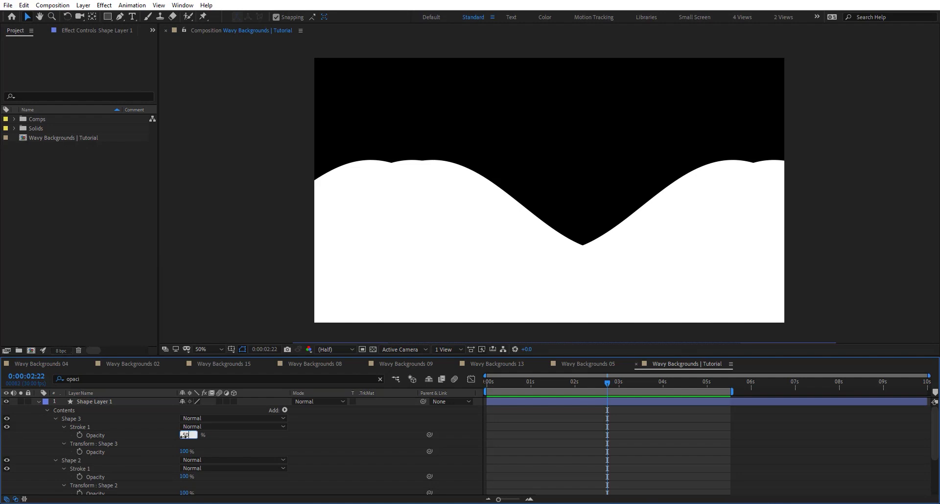
click(185, 435)
text(50)
key(Return)
- Set Shape 2's stroke opacity to 30%
scroll(133, 468, down, 1)
click(102, 451)
click(185, 451)
text(30)
key(Return)
- Lower Shape 1's stroke opacity to 43% and preview the overlapping waves
scroll(164, 477, down, 1)
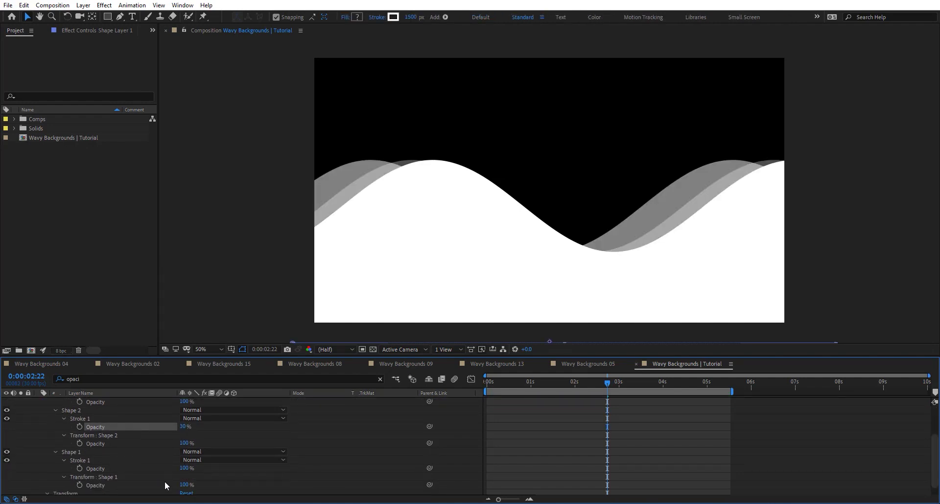
drag(184, 468, 154, 462)
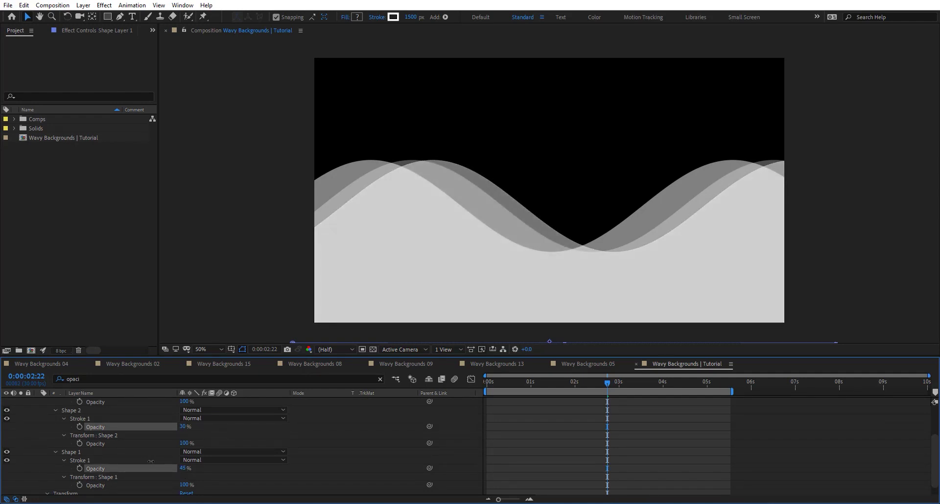
key(space)
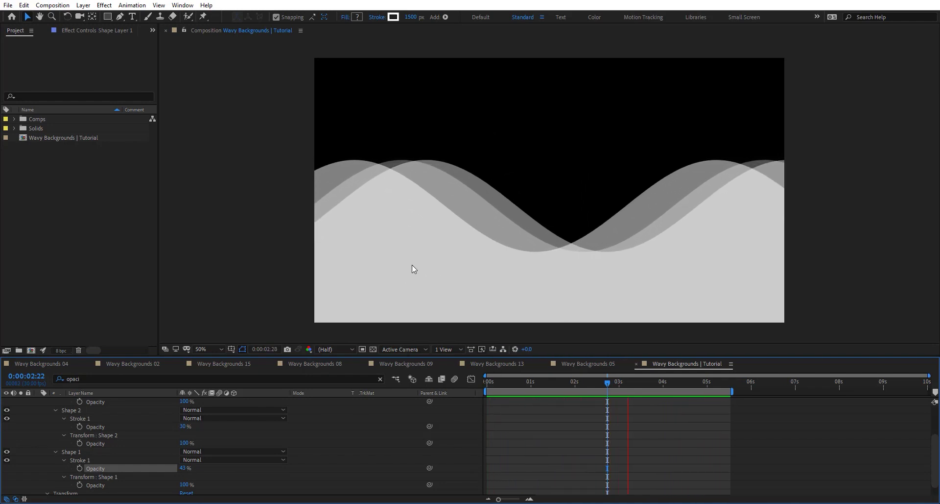
- At 0:00:00:04, reveal the layer's expressions and append +value to the Phase expressions of Shapes 3, 2 and 1
drag(607, 378, 492, 380)
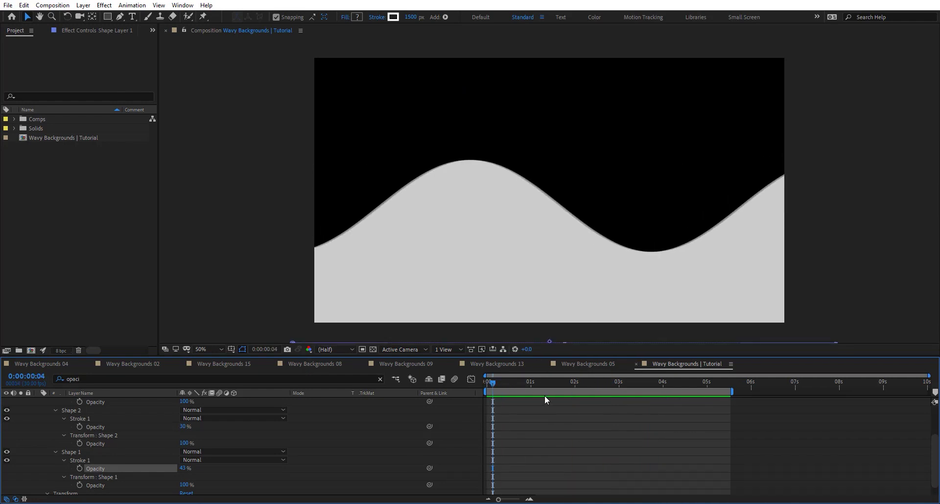
key(e)
key(e)
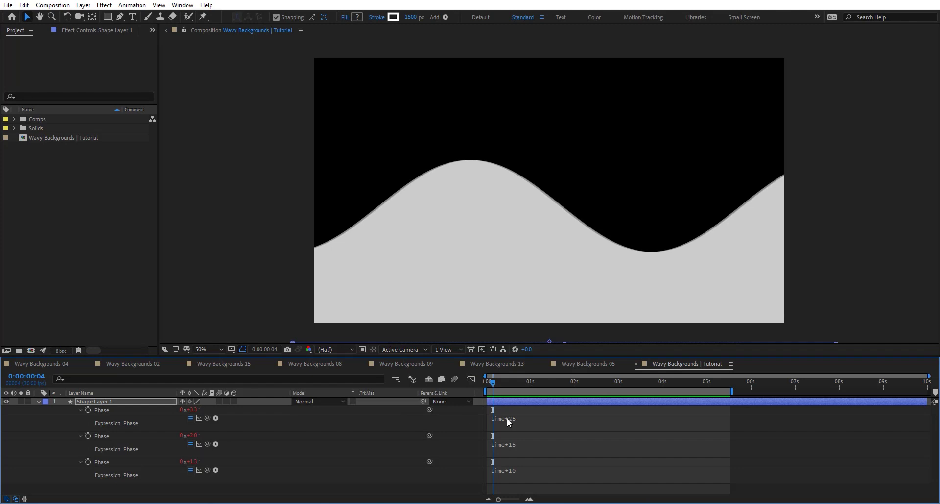
click(549, 420)
text(+value)
click(550, 444)
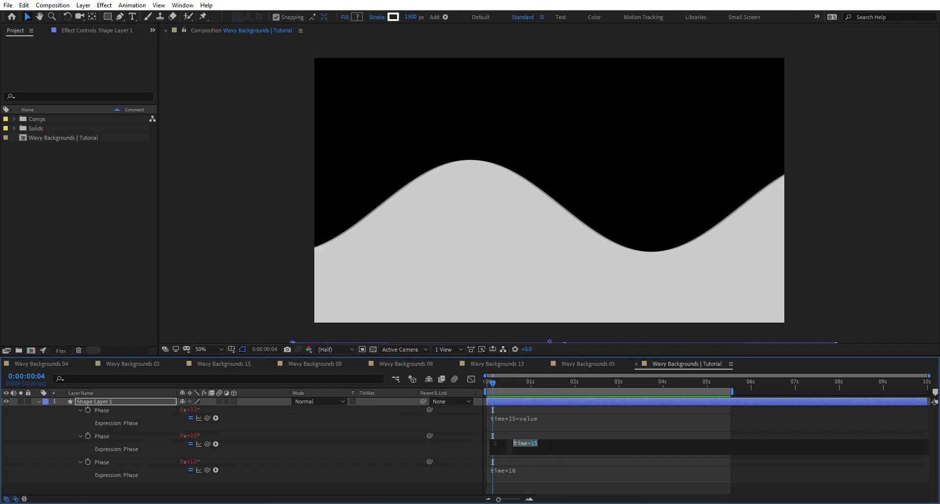
text(+value)
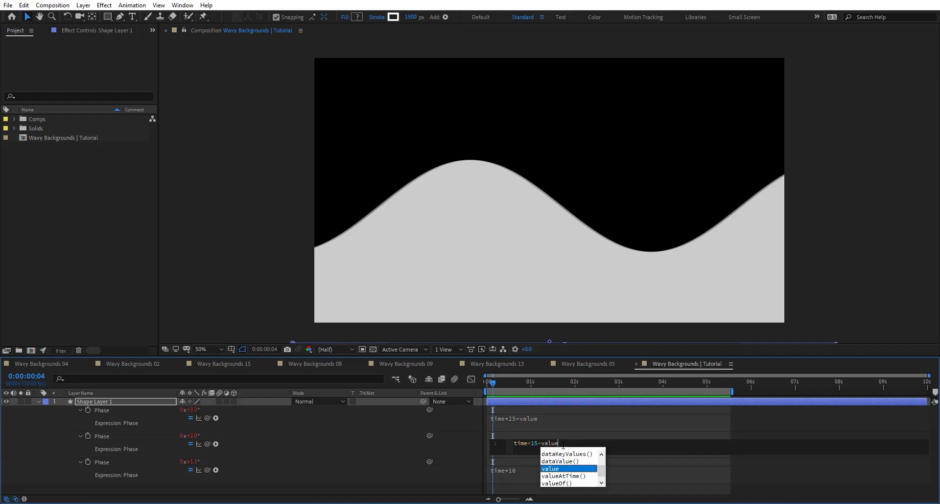
click(544, 472)
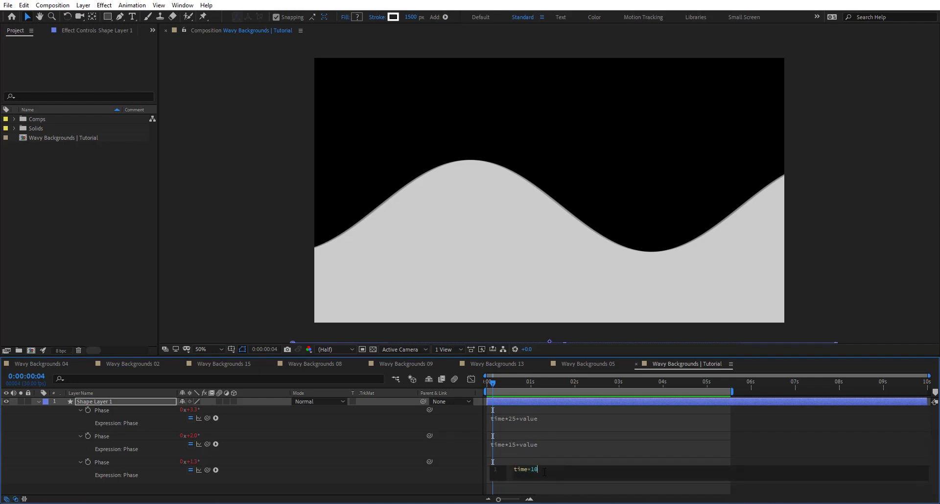
text(+value)
- Offset the Phase base values to -51° for Shape 1 and 53° for Shape 2, then preview the waves
click(261, 465)
mouse_move(194, 435)
mouse_down()
mouse_move(210, 436)
mouse_move(187, 461)
mouse_move(159, 442)
mouse_move(211, 437)
mouse_up()
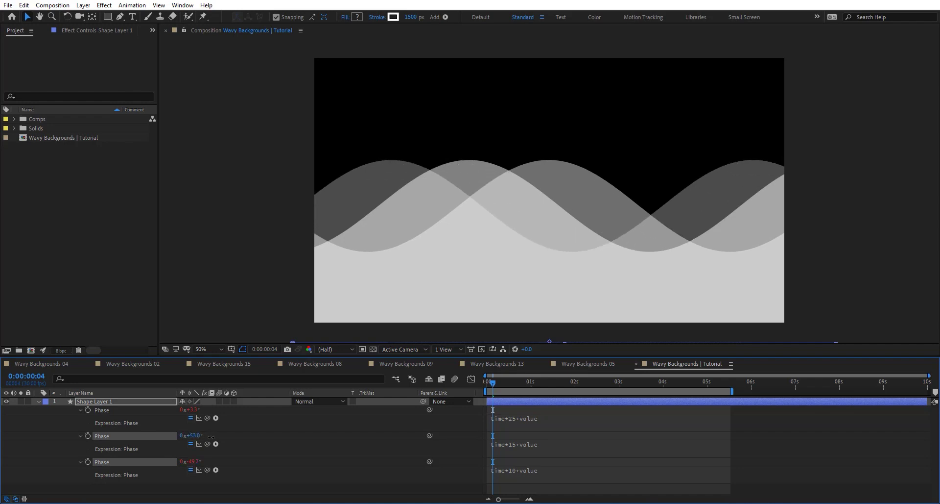
key(space)
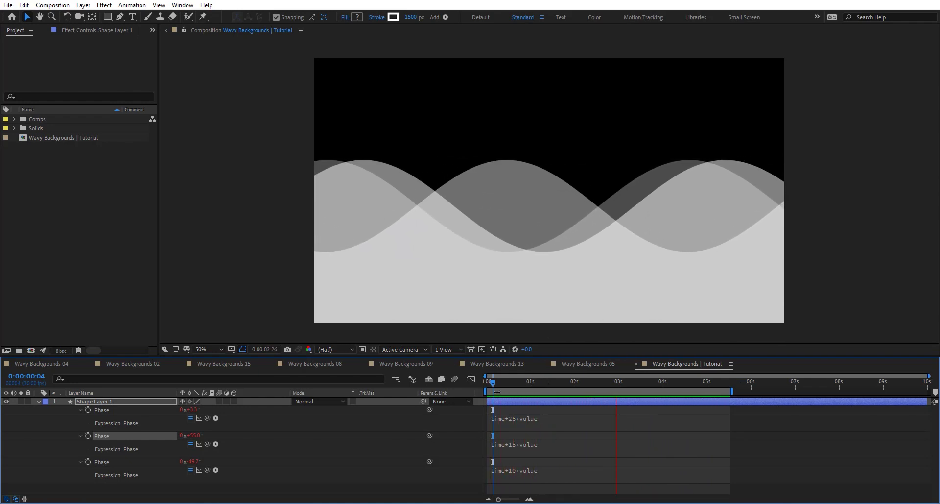
- Return to 0:00:00:00, filter the layer's properties for path and check each shape's path line below the frame
drag(496, 381, 462, 380)
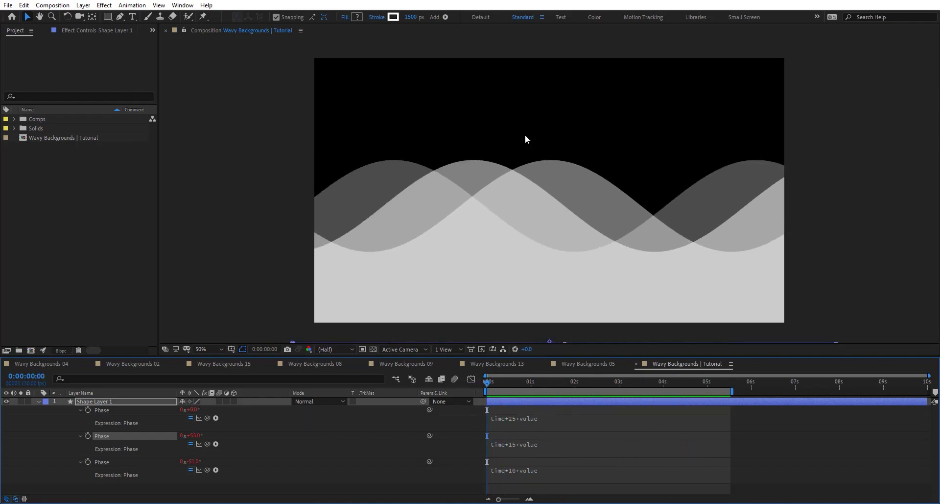
click(98, 404)
click(100, 377)
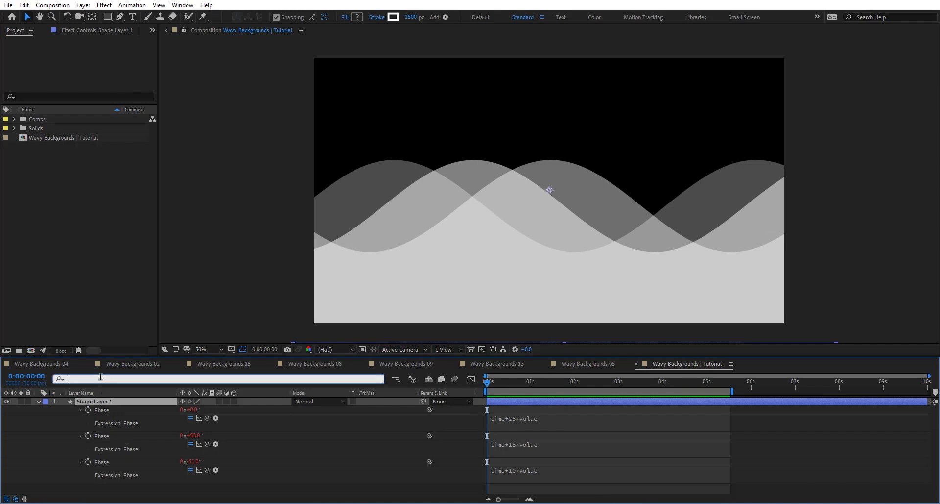
text(path)
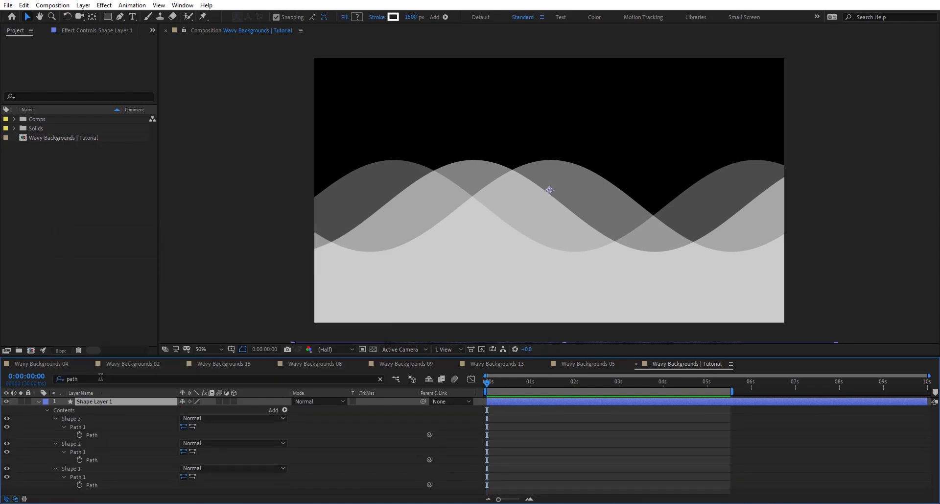
click(91, 435)
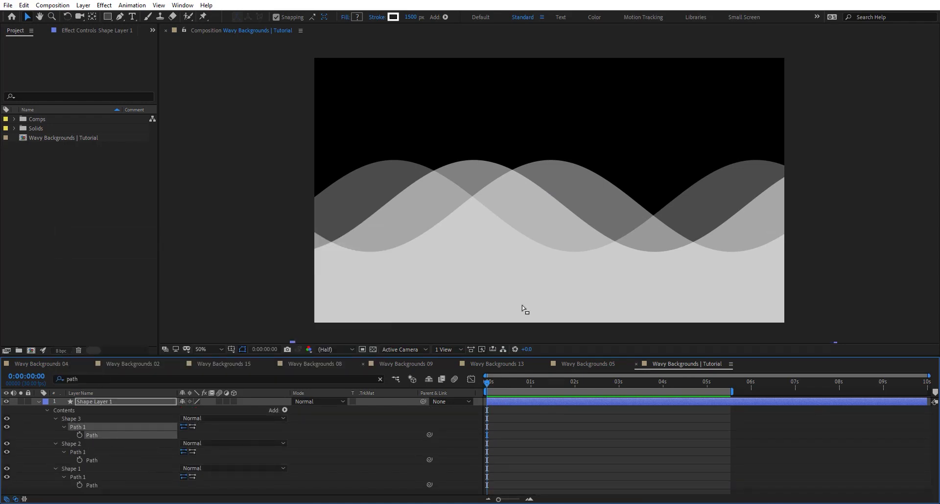
drag(506, 276, 487, 256)
click(95, 459)
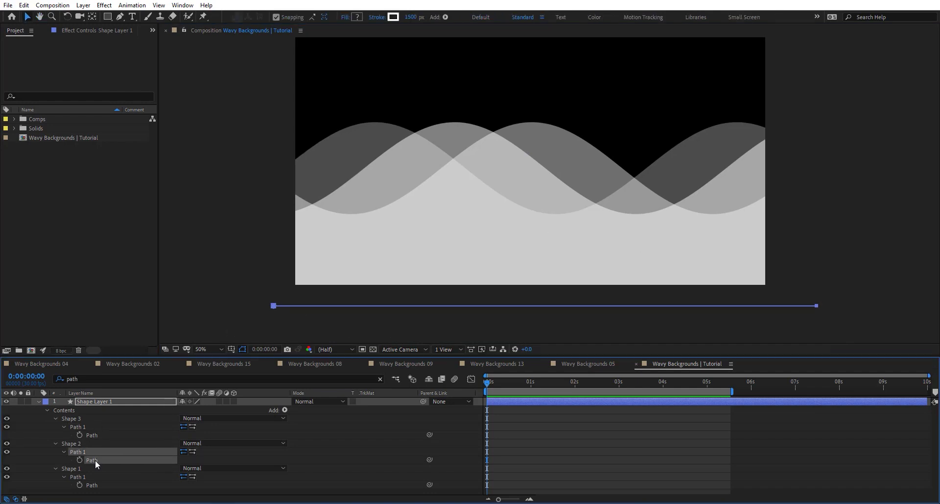
click(104, 476)
- Nudge Shape 3's path down so its wave sits slightly below Shape 1's
click(104, 434)
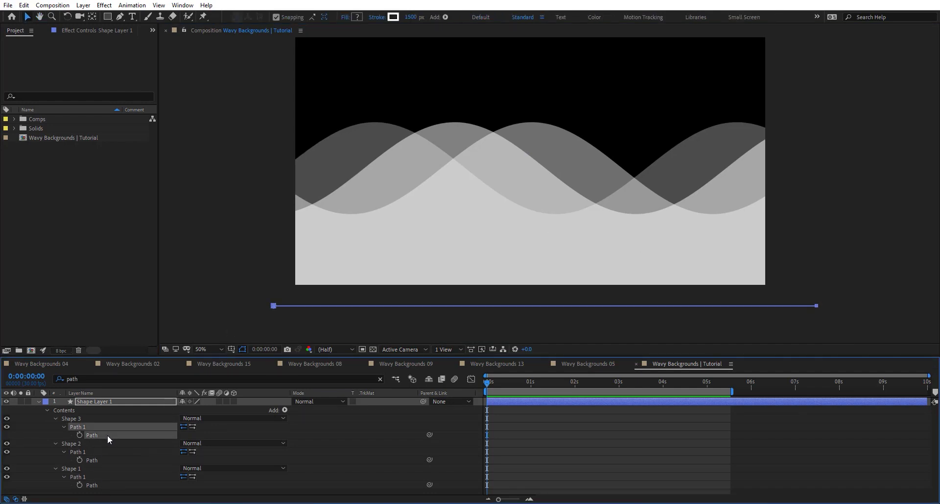
key(Down)
key(Down)
key(Down)
key(Down)
key(Down)
key(Down)
key(Down)
key(Down)
key(Down)
key(Down)
key(Down)
key(Down)
key(Down)
key(Down)
key(Down)
key(Down)
key(Down)
key(Down)
key(Down)
key(Down)
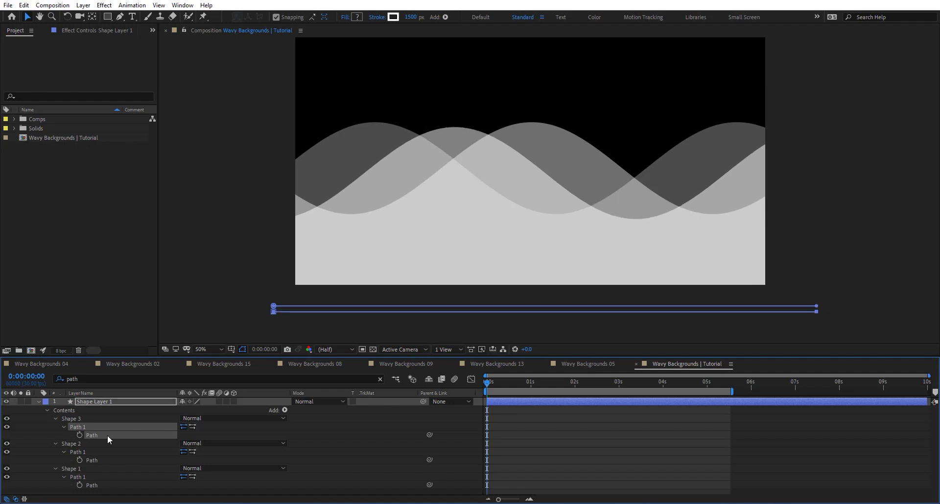
key(Down)
key(Down)
key(Down)
key(Down)
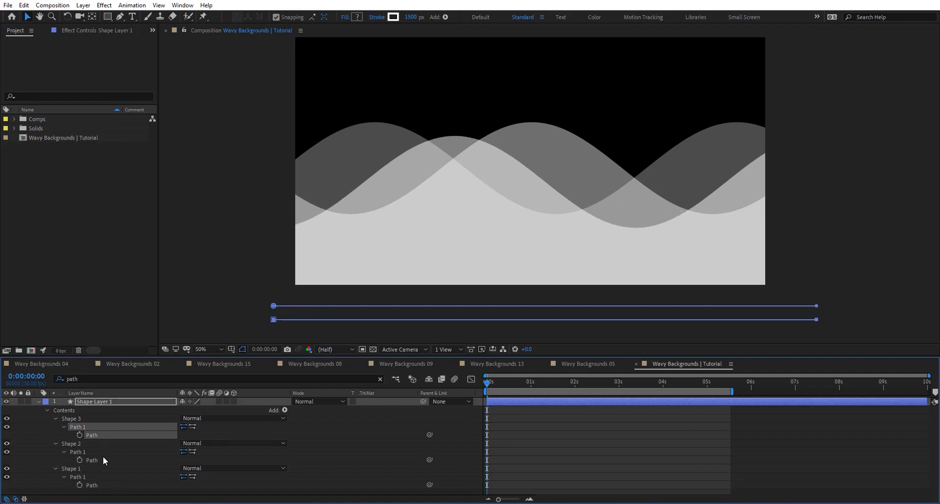
- Nudge Shape 2's path up so its wave rises slightly above Shape 1's
click(104, 460)
key(Up)
key(Up)
key(Up)
key(Up)
key(Up)
key(Up)
key(Up)
key(Up)
key(Up)
key(Up)
key(Up)
key(Up)
key(Up)
key(Up)
key(Up)
key(Up)
key(Up)
key(Up)
key(Up)
key(Up)
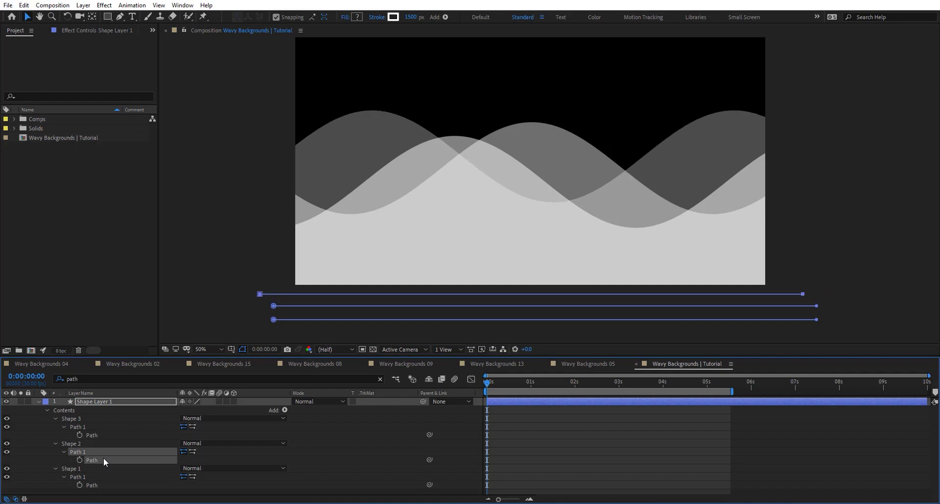
- Try shifting Shape 2's path sideways until its start point lies inside the frame's left side
key(shift+Left)
key(shift+Left)
key(shift+Left)
key(shift+Left)
key(shift+Right)
key(shift+Right)
key(shift+Right)
key(shift+Right)
key(shift+Right)
key(shift+Right)
key(shift+Right)
key(shift+Right)
key(shift+Right)
key(shift+Right)
key(shift+Right)
key(shift+Right)
key(shift+Right)
key(shift+Right)
key(shift+Right)
key(shift+Right)
key(shift+Right)
key(shift+Right)
key(shift+Right)
key(shift+Right)
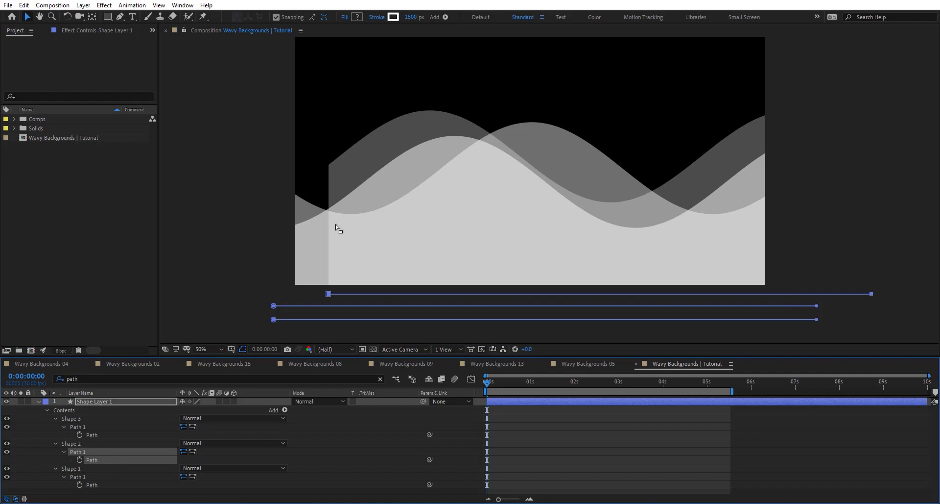
key(shift+Right)
key(shift+Right)
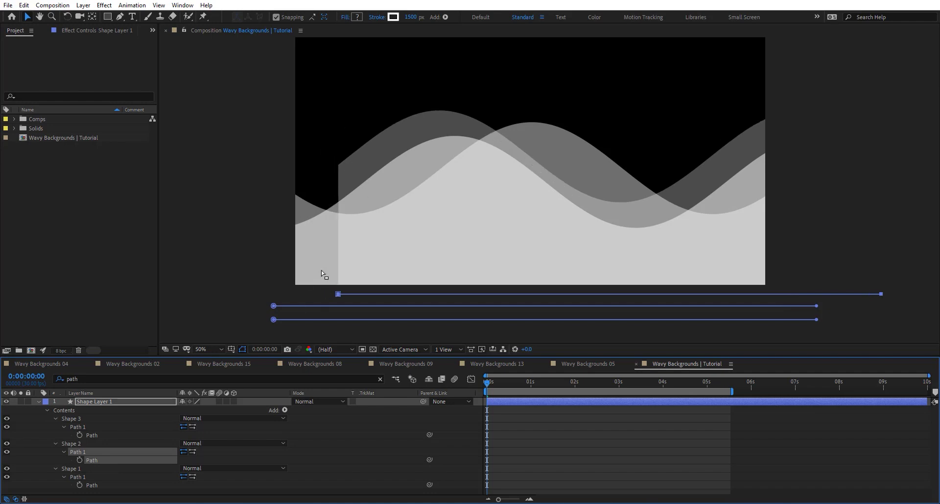
- Shift Shape 2's path back to the left until its start point lies well outside the composition frame
key(shift+Left)
key(shift+Left)
key(shift+Left)
key(shift+Left)
key(shift+Left)
key(shift+Left)
key(shift+Left)
key(shift+Left)
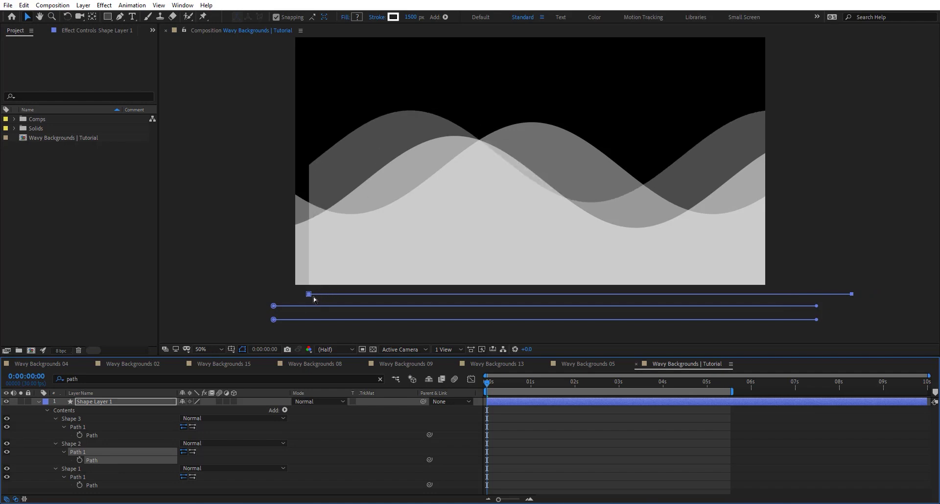
click(301, 297)
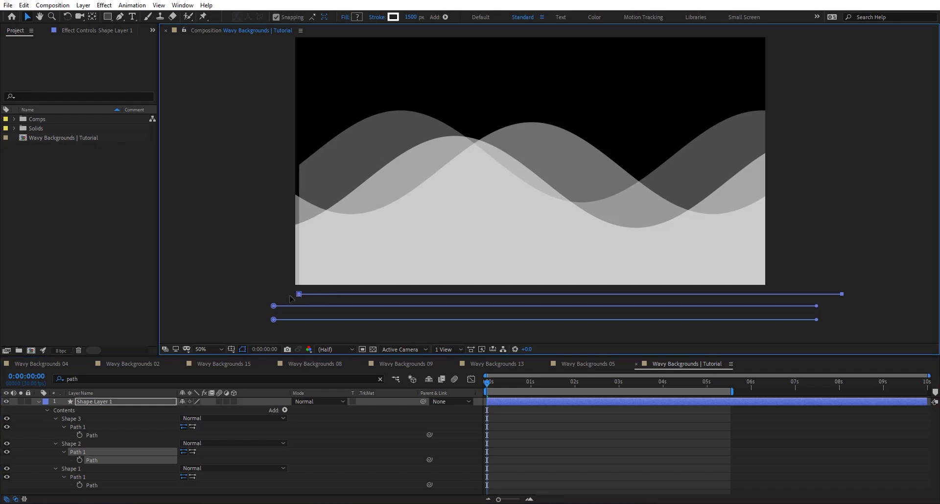
drag(300, 296, 240, 297)
- Stretch Shape 2's wave by moving its path's left end point much farther outside the frame, then preview the motion
click(782, 295)
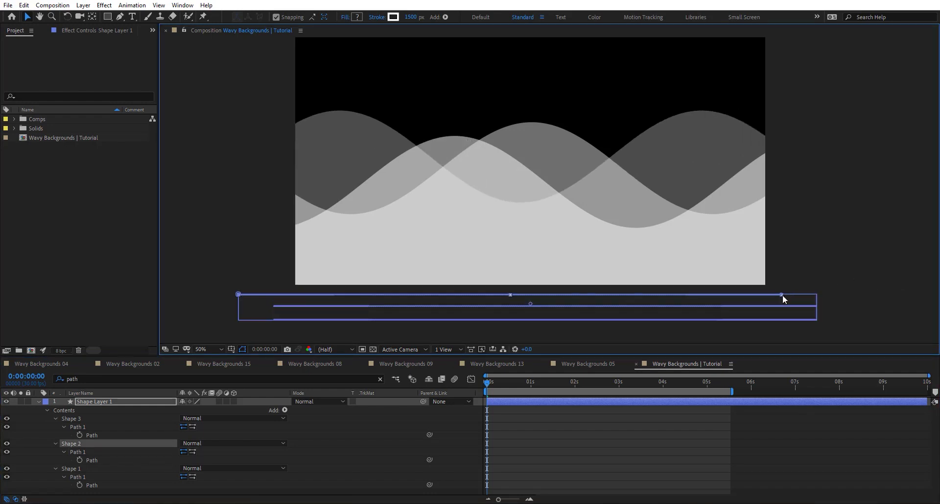
click(95, 435)
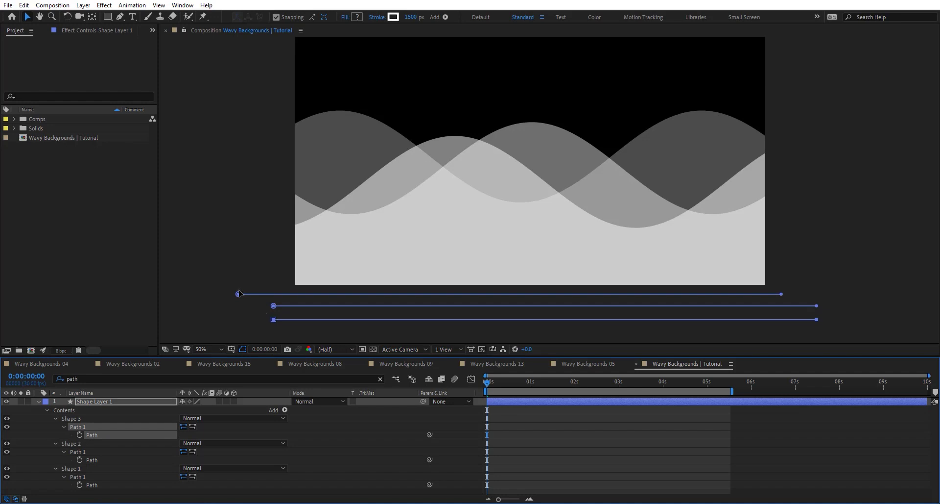
drag(240, 294, 113, 291)
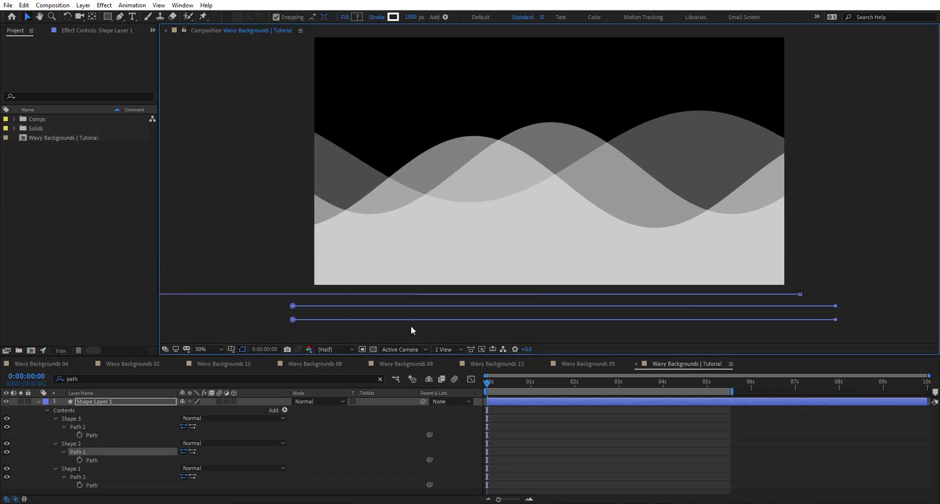
key(space)
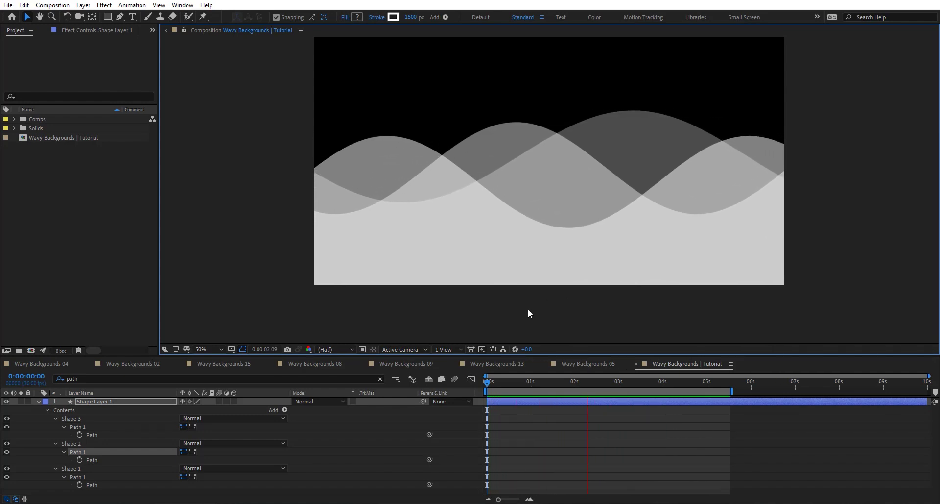
key(space)
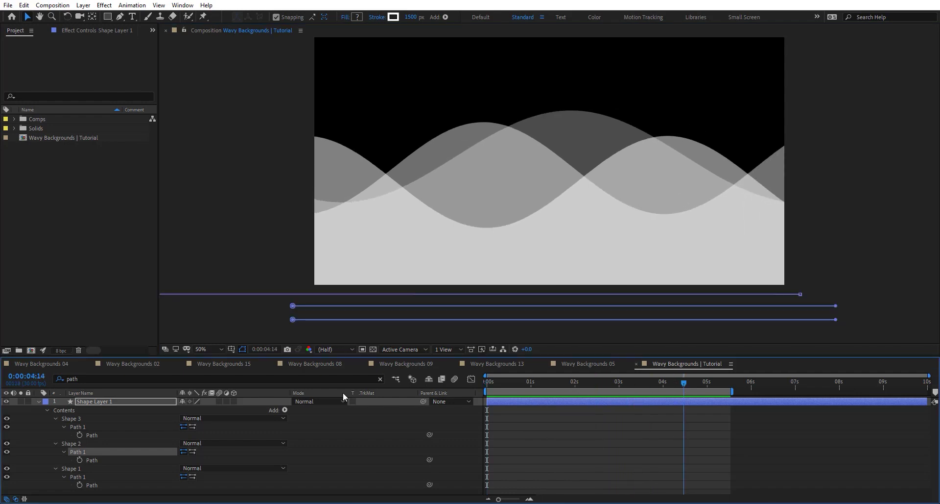
- Collapse the shape groups, select Shapes 1 to 3 and change their stroke type to Radial Gradient
click(117, 400)
click(47, 409)
click(47, 409)
click(56, 410)
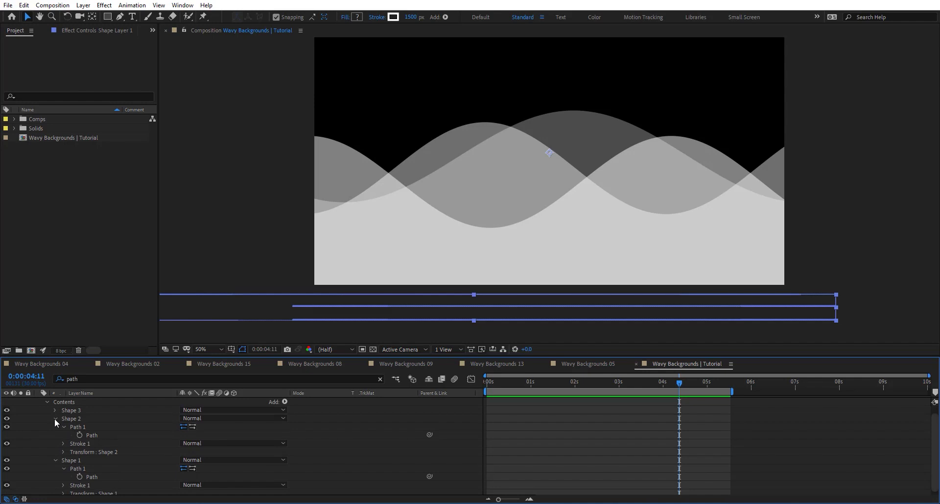
click(54, 418)
click(55, 435)
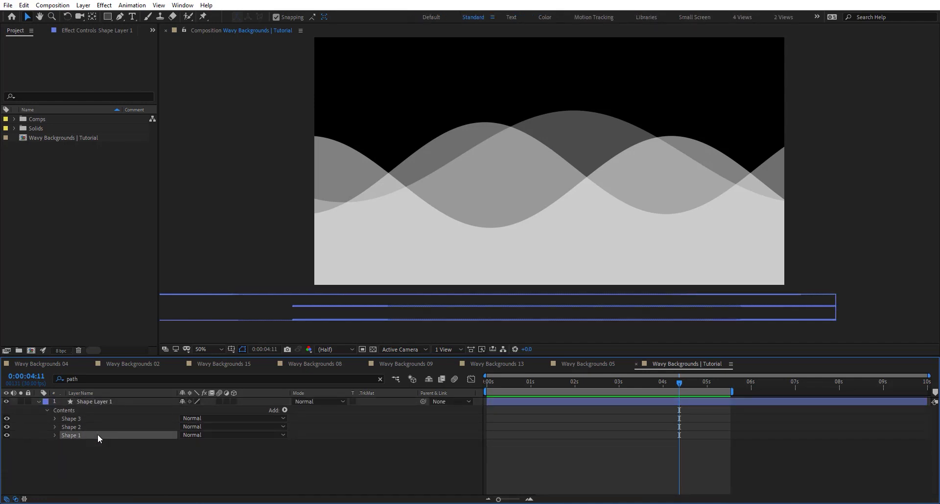
click(98, 433)
shift+click(90, 418)
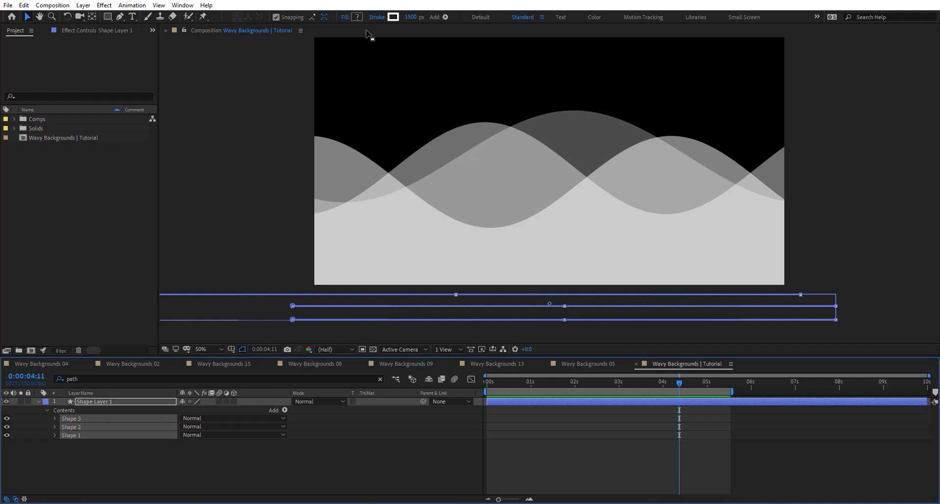
click(381, 18)
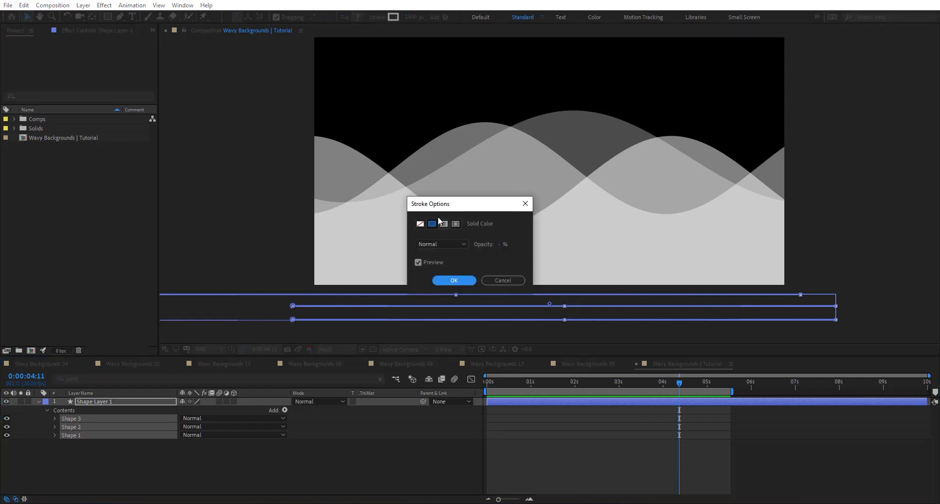
click(456, 224)
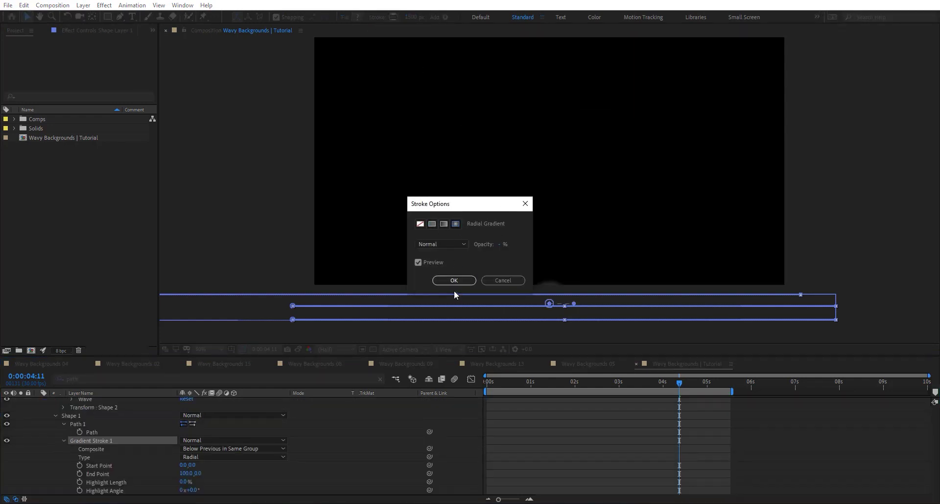
click(454, 280)
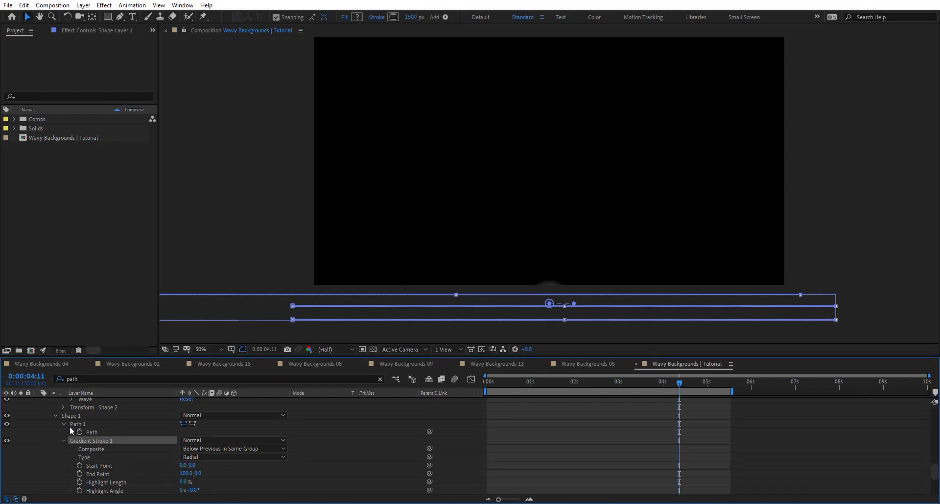
- Collapse the shape groups again and extend Shape 1's radial gradient end point up and right beyond the frame
scroll(69, 425, up, 10)
scroll(54, 420, up, 2)
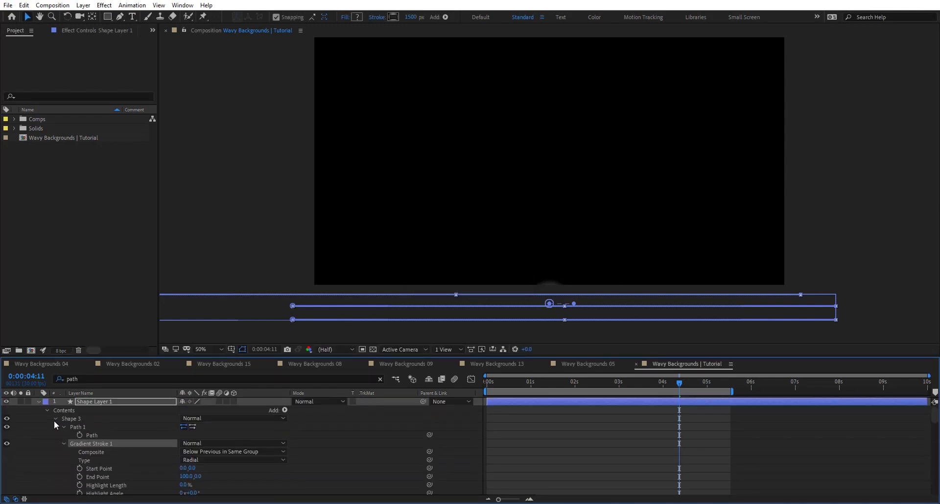
click(55, 435)
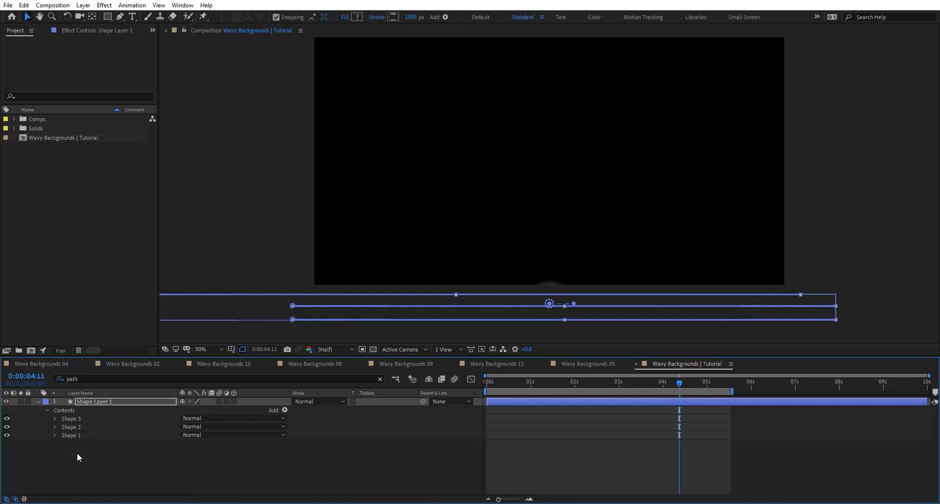
click(71, 434)
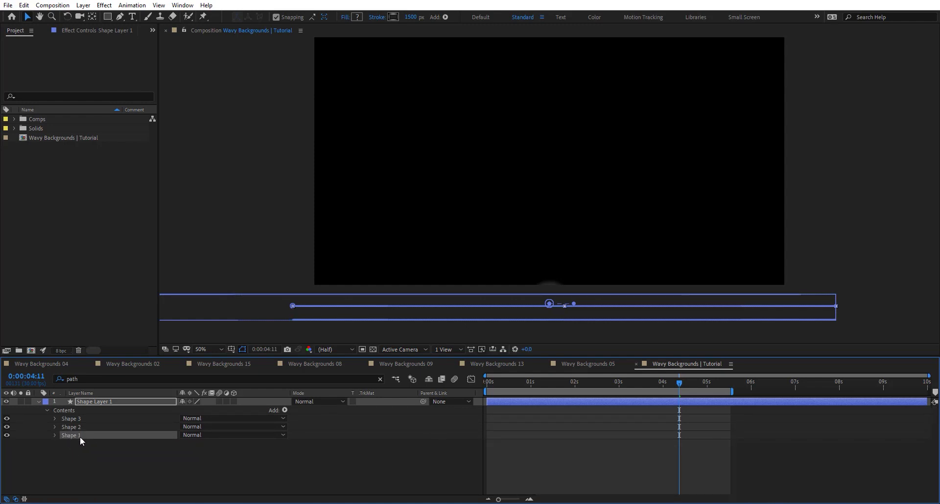
drag(576, 306, 899, 74)
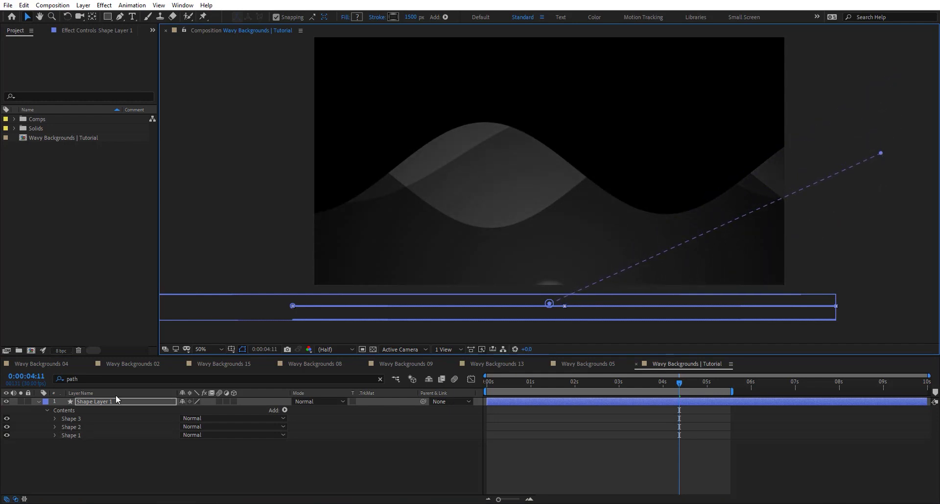
- Extend Shape 3's radial gradient end point up and right beyond the frame, and Shape 2's to the frame's upper-left corner area
click(109, 418)
drag(577, 306, 882, 124)
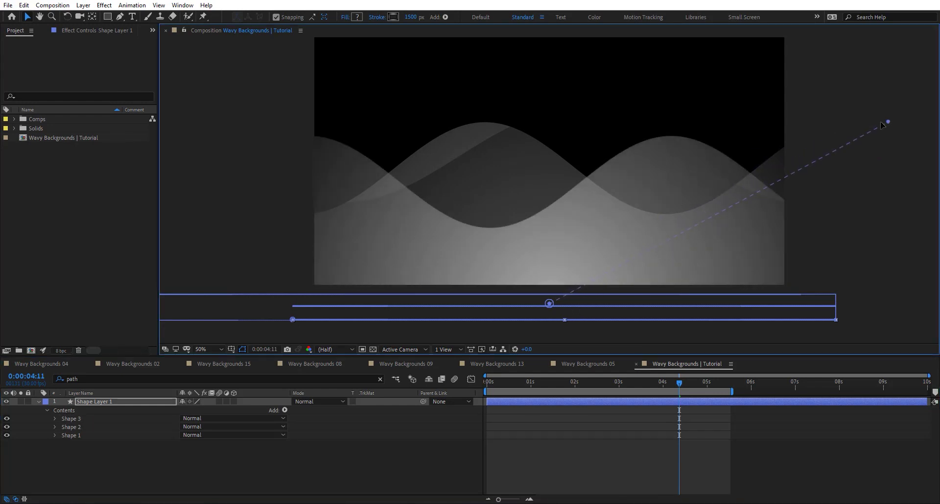
click(112, 426)
drag(574, 304, 412, 83)
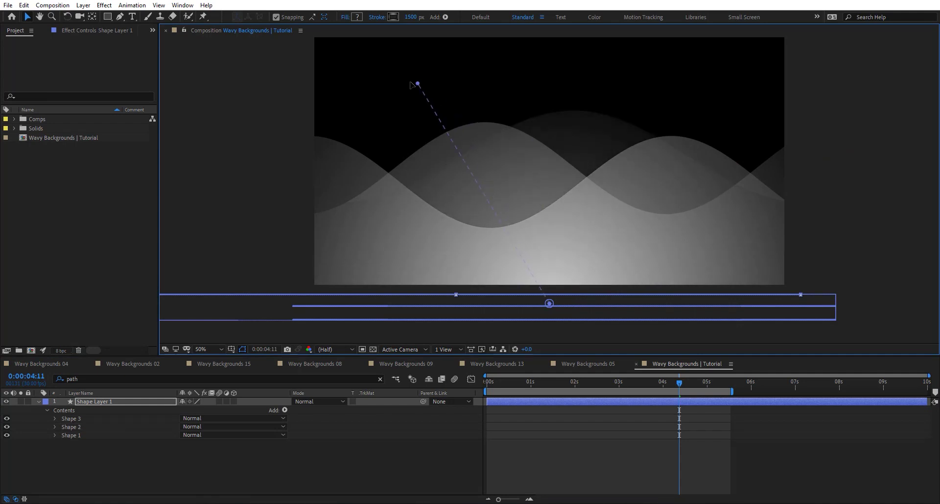
drag(356, 58, 357, 56)
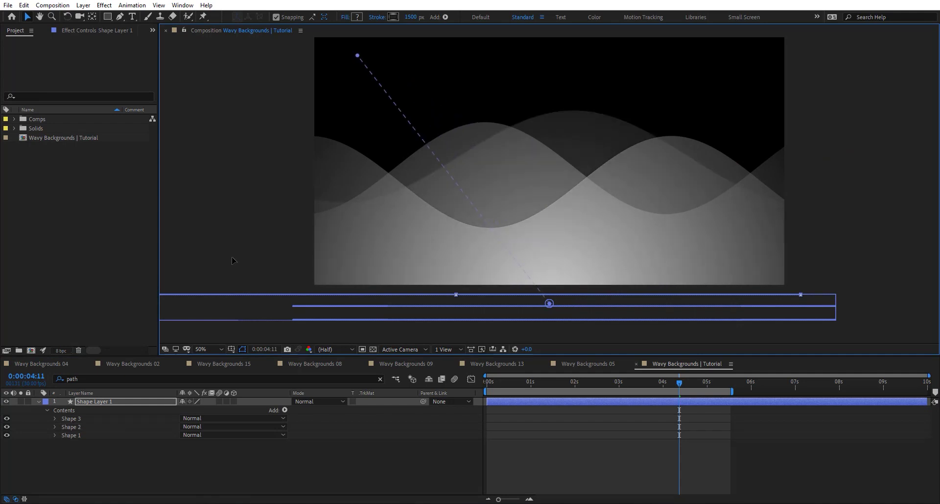
- Raise Shape 1's gradient end point, shift its start point slightly left and its highlight to the frame's lower left, then preview
click(81, 436)
drag(881, 154, 890, 28)
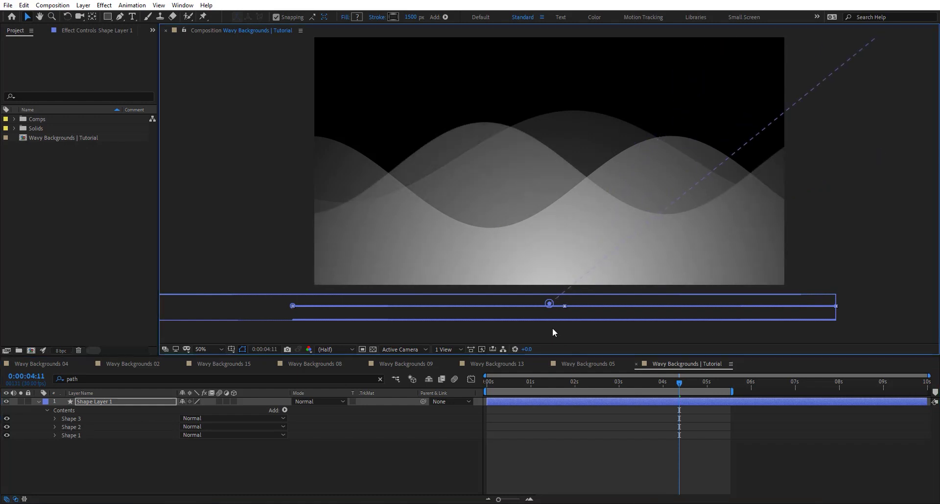
drag(502, 238, 506, 280)
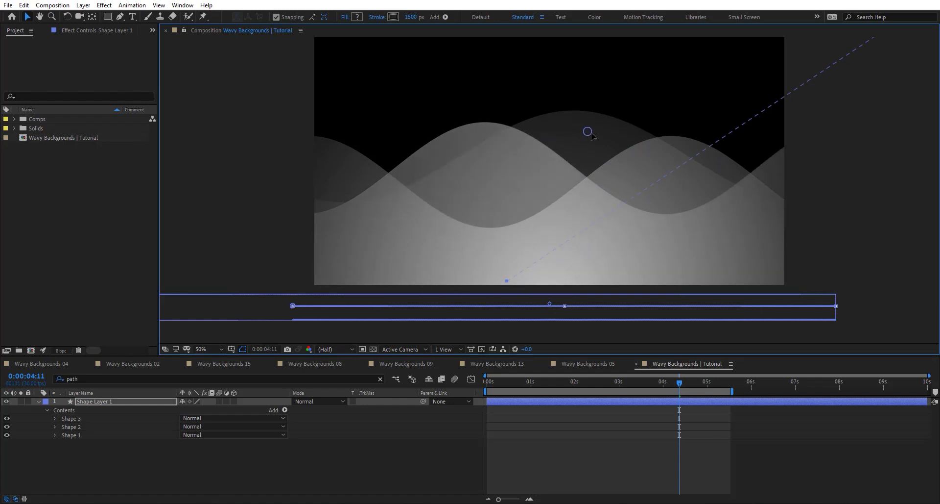
drag(370, 221, 358, 238)
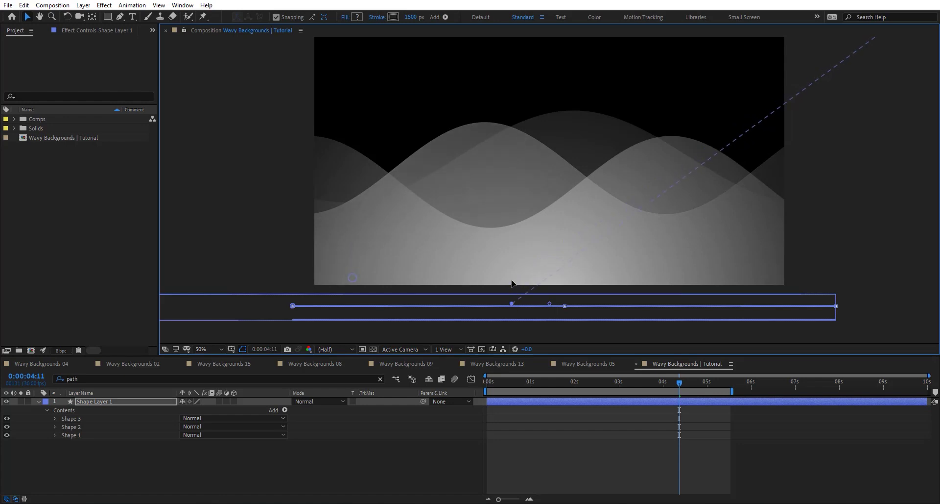
scroll(539, 171, down, 2)
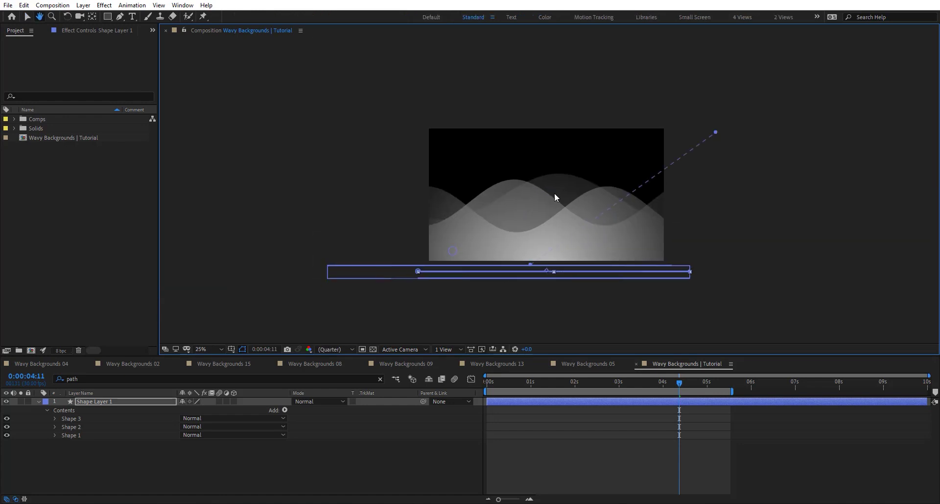
scroll(588, 255, up, 2)
drag(675, 383, 451, 392)
key(space)
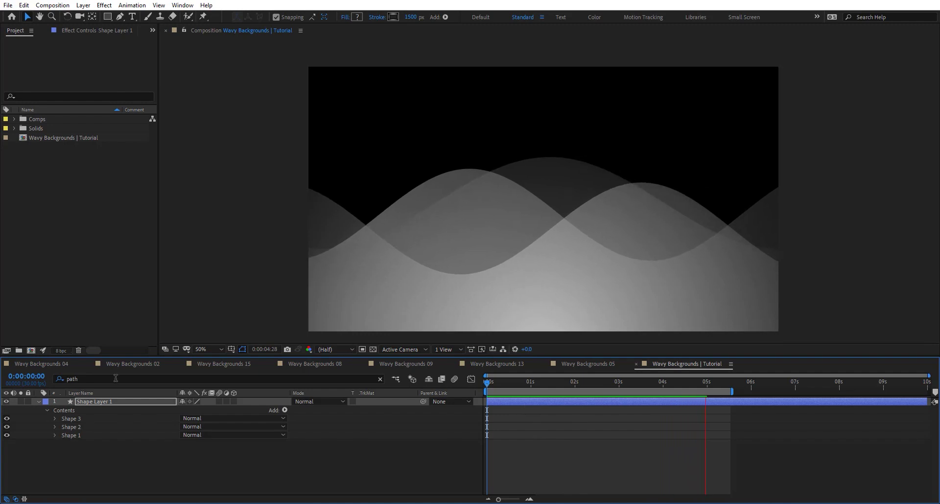
- Filter the layer's properties for position and keyframe the Position of Shapes 1, 2 and 3 at 0 seconds
key(ctrl+f)
text(positio)
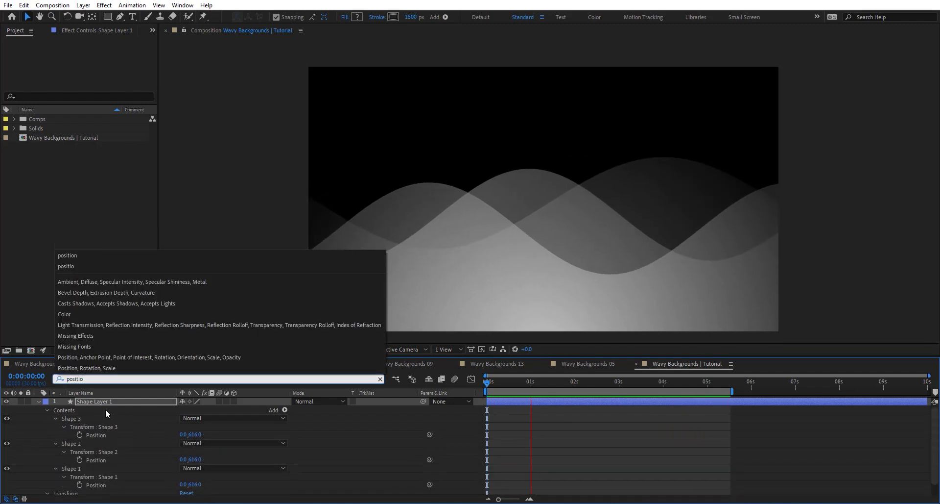
click(96, 435)
shift+click(104, 460)
shift+click(101, 483)
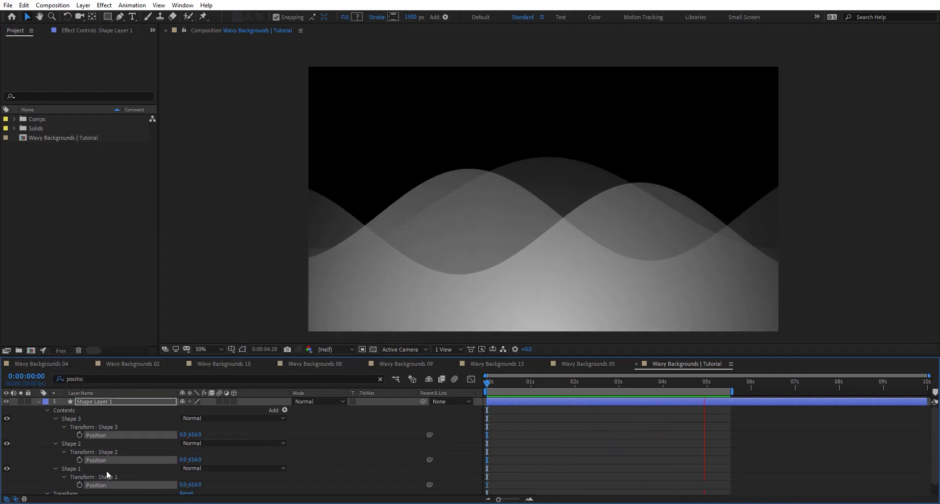
click(484, 380)
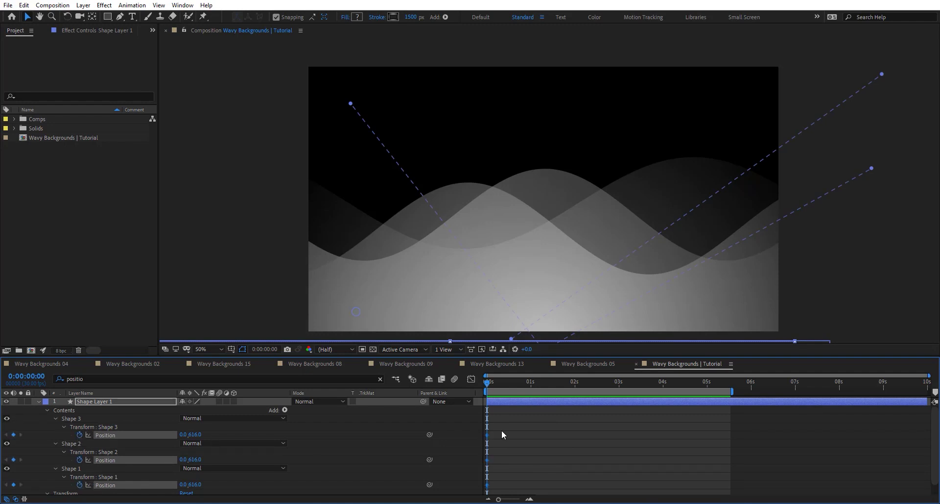
- Move the Position keyframes to about 3 seconds, set all three shapes' Position to 0, 1364 at 0 seconds, and preview
drag(705, 429, 622, 426)
key(comma)
drag(194, 434, 534, 456)
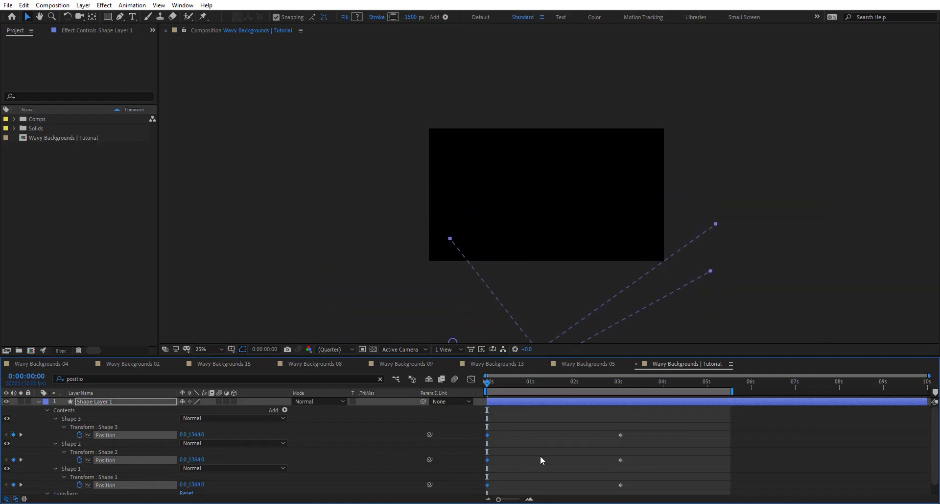
click(558, 238)
key(period)
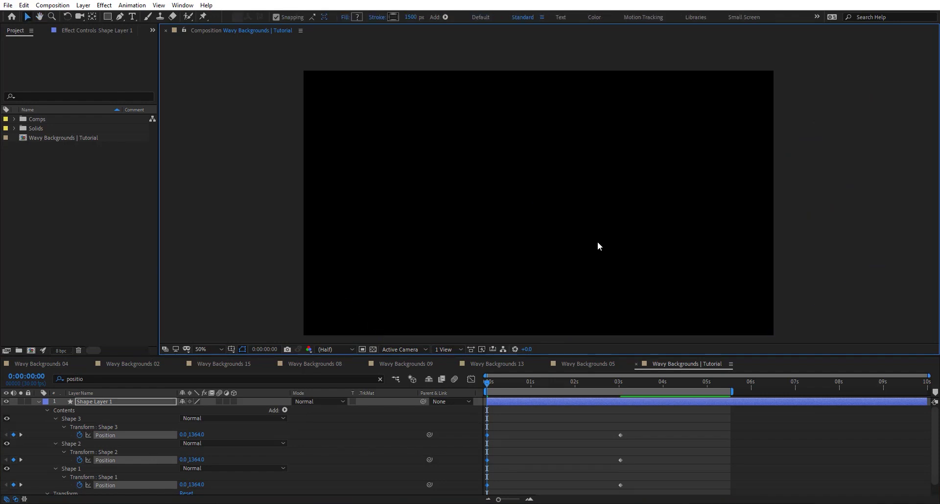
key(space)
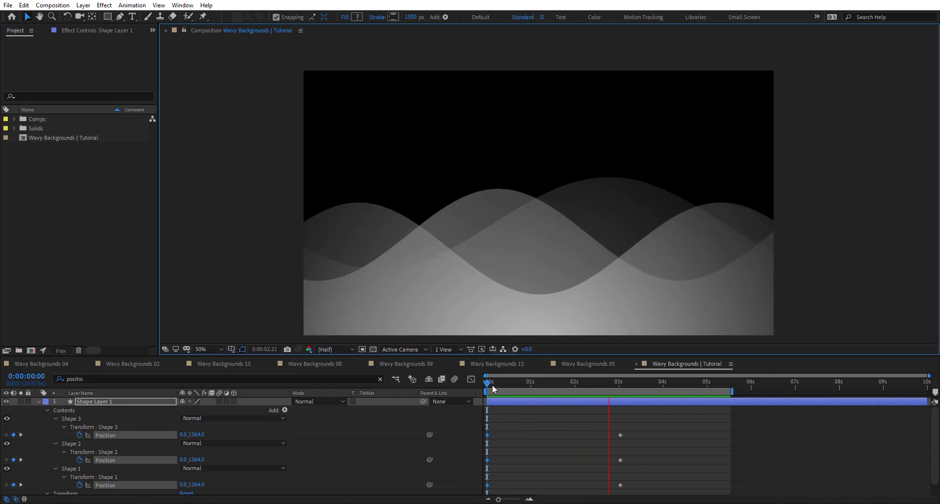
- Ease all the Position keyframes and stretch the end keyframes' incoming influence to 100% in the speed graph
key(space)
drag(653, 430, 484, 491)
click(471, 379)
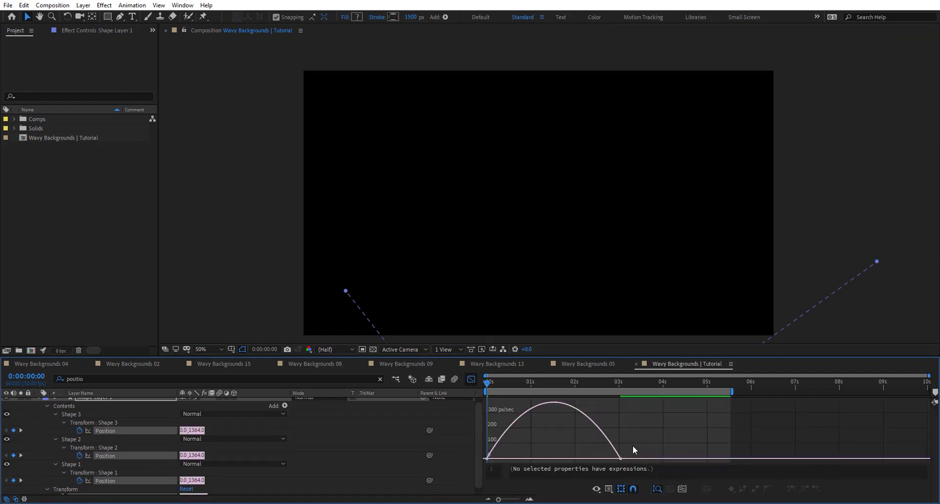
drag(600, 456, 543, 452)
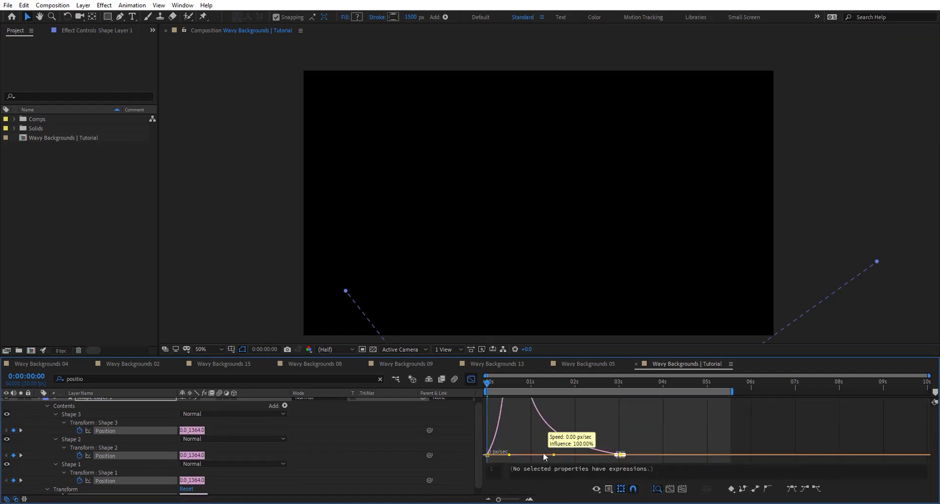
click(471, 379)
- Delay Shape 2's Position keyframes by about 0.3 seconds and Shape 3's by about 0.7 seconds, then preview the rise
drag(650, 420, 490, 455)
drag(495, 424, 650, 430)
key(space)
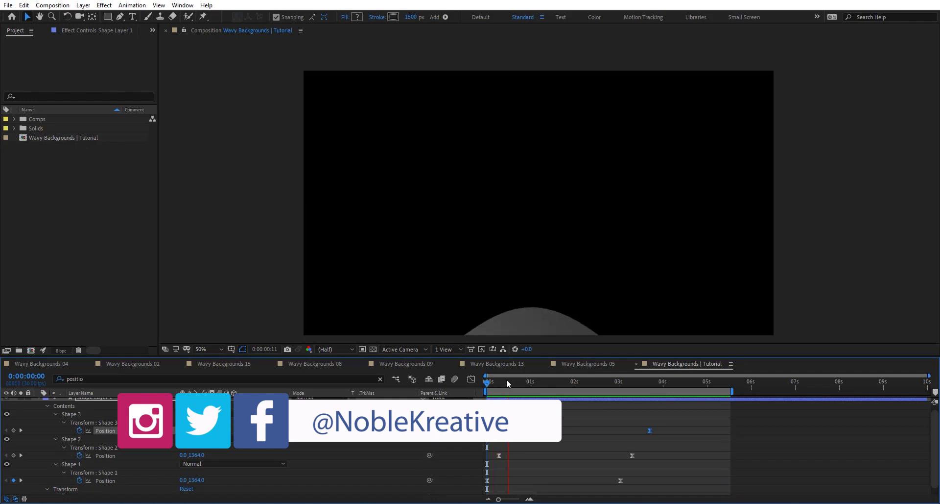
scroll(95, 436, up, 1)
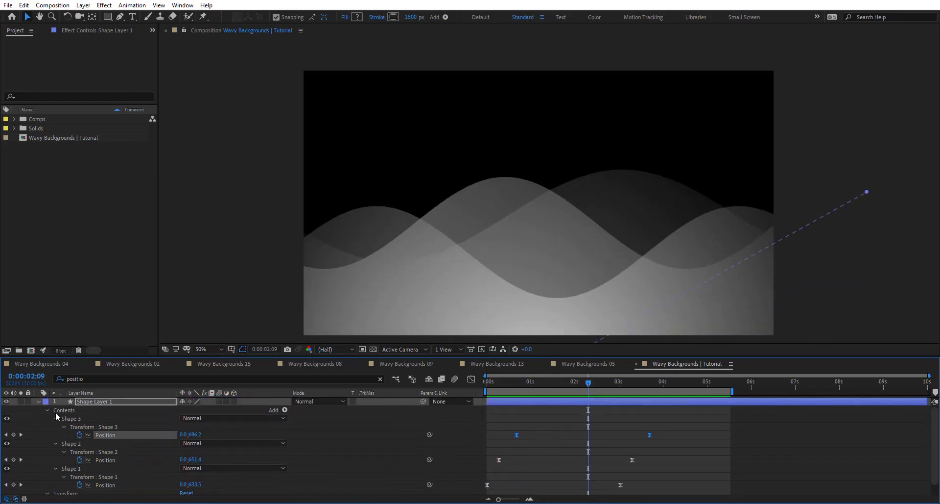
- Duplicate Shape 3 and shift the copy's path slightly lower
click(78, 419)
key(ctrl+d)
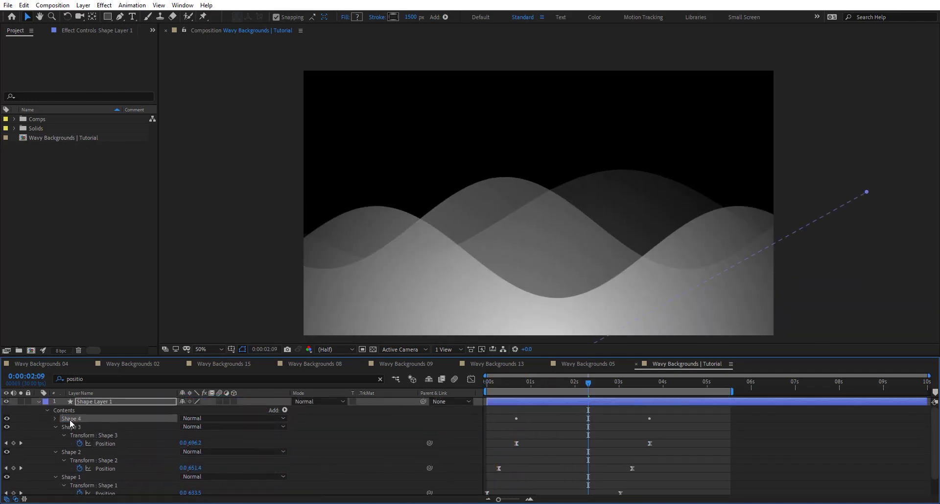
click(54, 417)
click(63, 426)
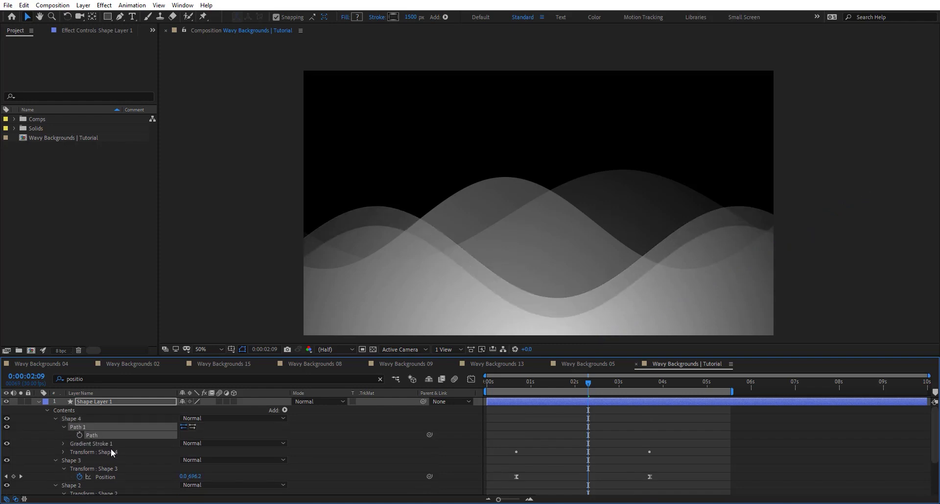
- Set Shape 4's gradient stroke opacity to 73% and its wave phase to -112°
click(63, 443)
drag(184, 467, 196, 468)
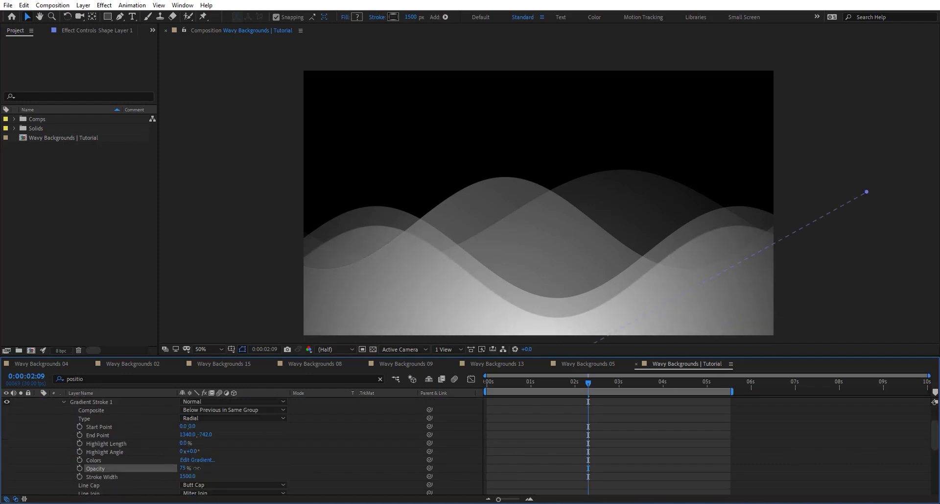
scroll(87, 477, down, 1)
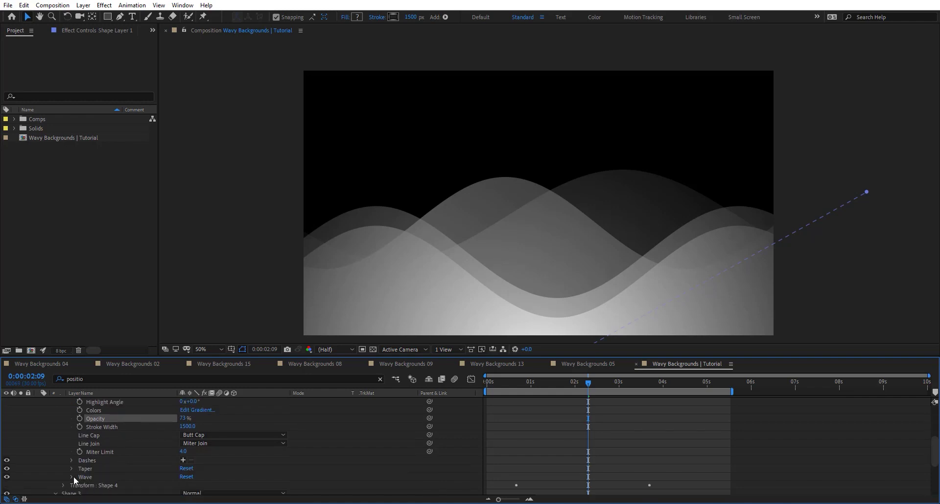
scroll(73, 475, down, 2)
scroll(138, 464, down, 1)
drag(192, 465, 137, 467)
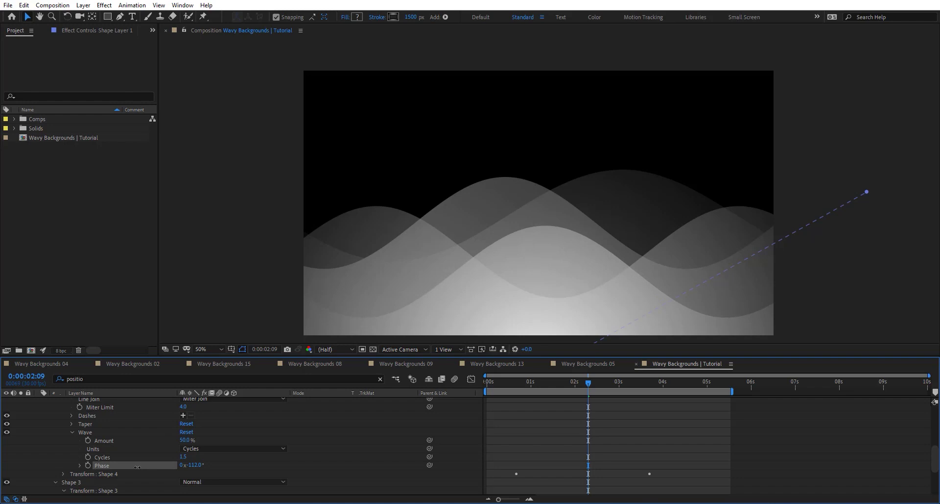
- Stretch Shape 4's path by moving both end points farther outside the frame, then preview with the composition fitted to the viewer
drag(400, 280, 387, 191)
scroll(122, 416, up, 5)
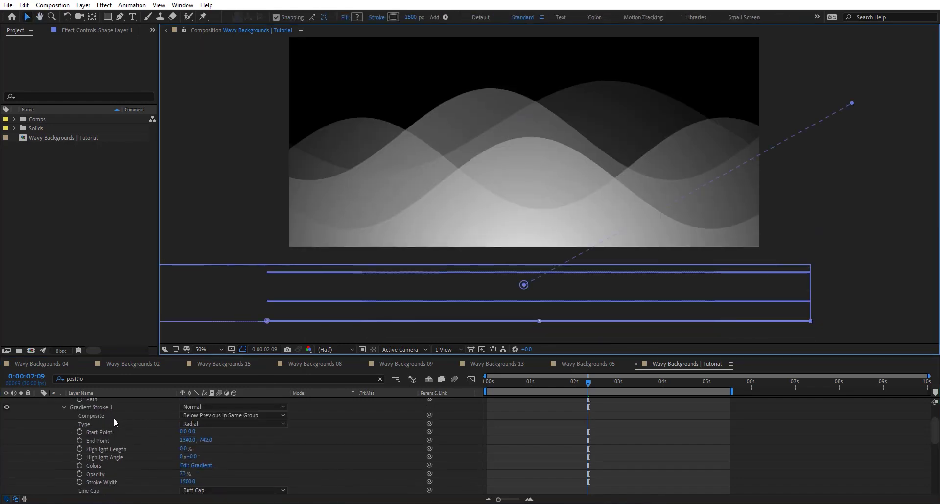
click(98, 434)
drag(337, 275, 407, 263)
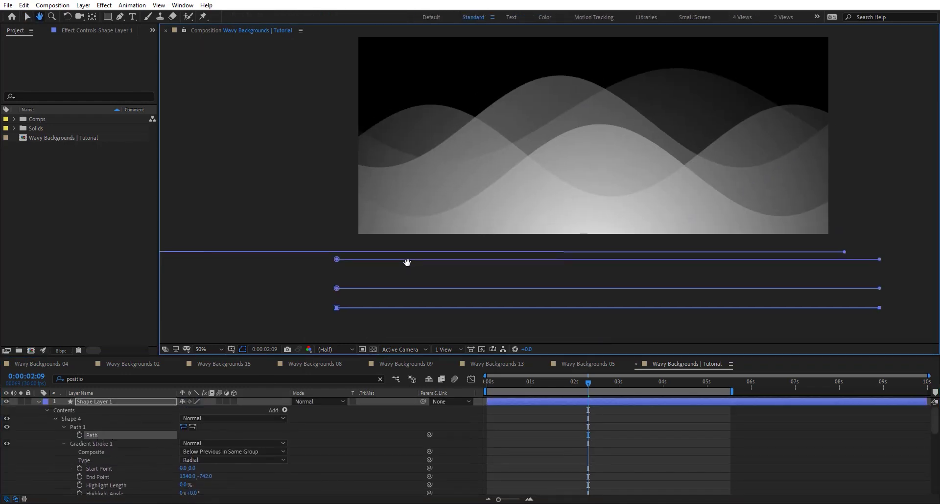
drag(337, 310, 231, 309)
drag(223, 309, 181, 307)
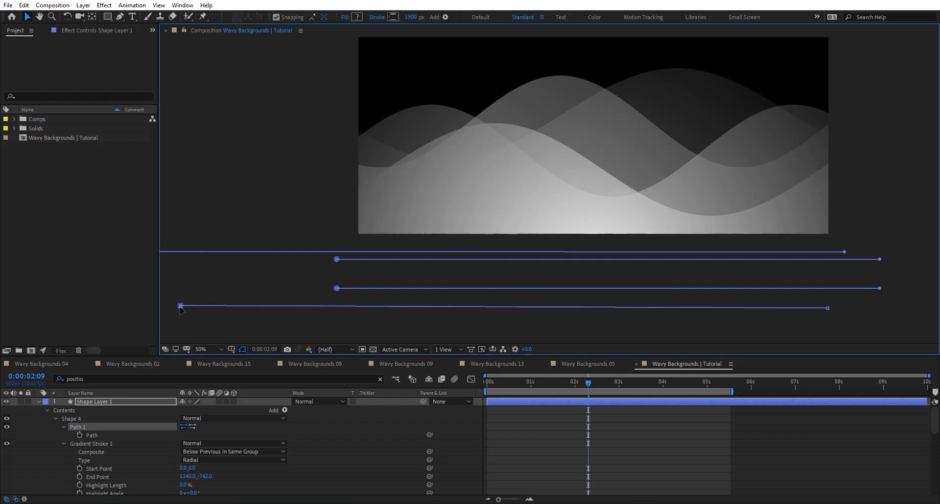
drag(857, 308, 912, 308)
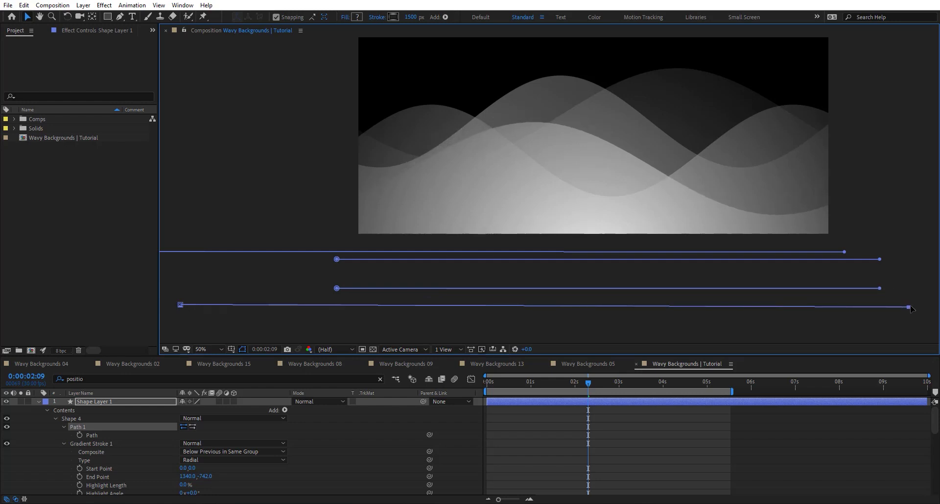
drag(869, 229, 779, 235)
drag(835, 315, 848, 313)
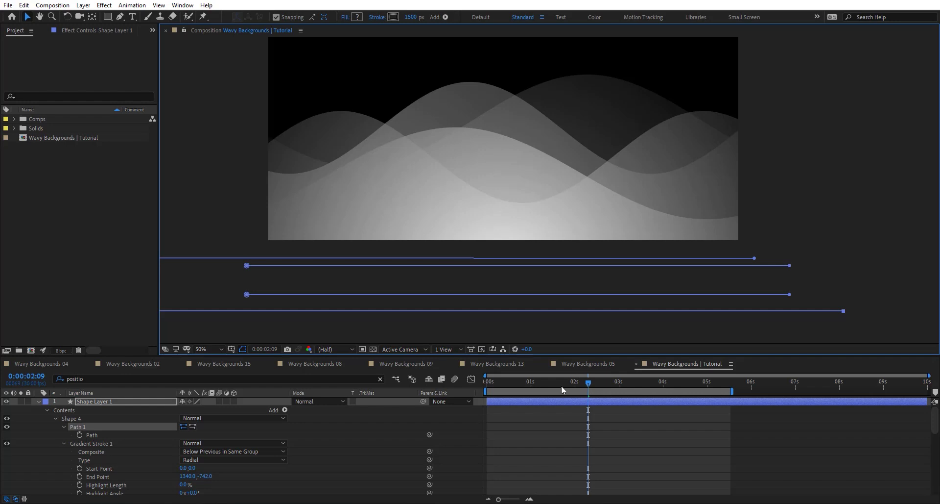
key(space)
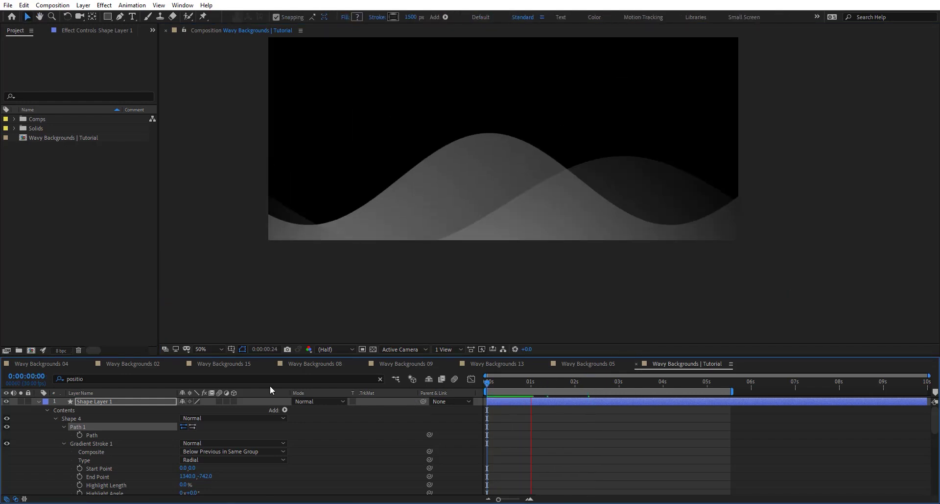
click(204, 348)
click(225, 182)
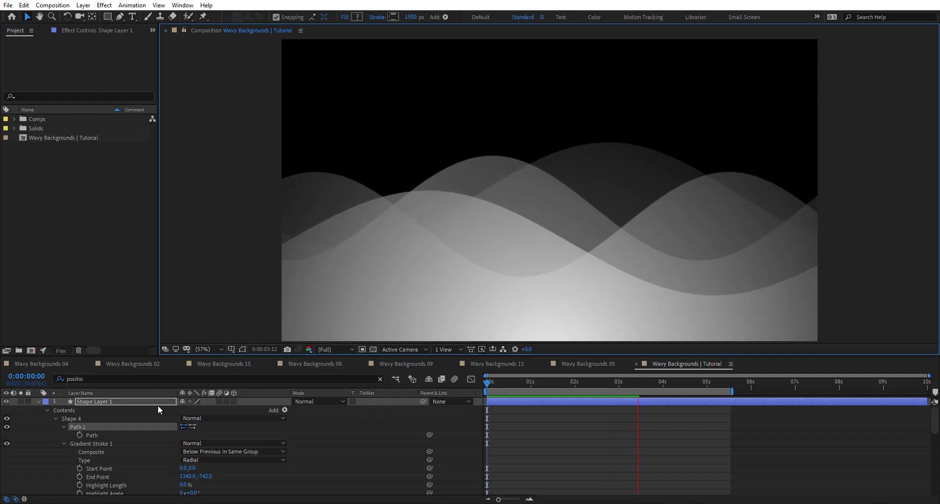
- Find the CC Toner effect and apply it to Shape Layer 1
key(ctrl+space)
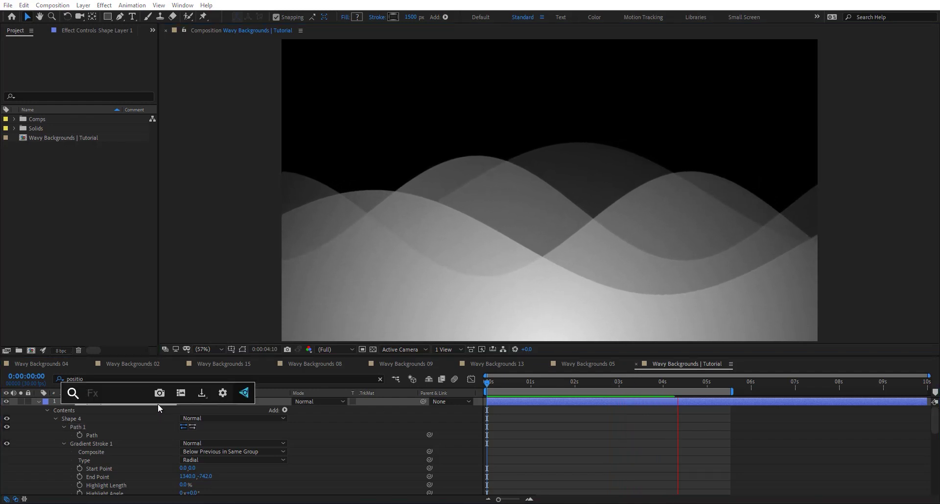
text(cc t)
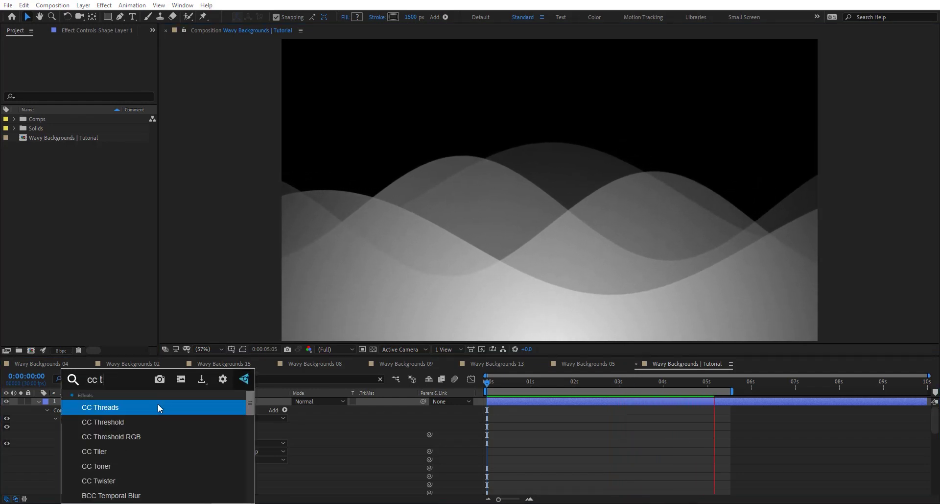
key(Down)
key(Down)
key(Down)
key(Down)
key(Return)
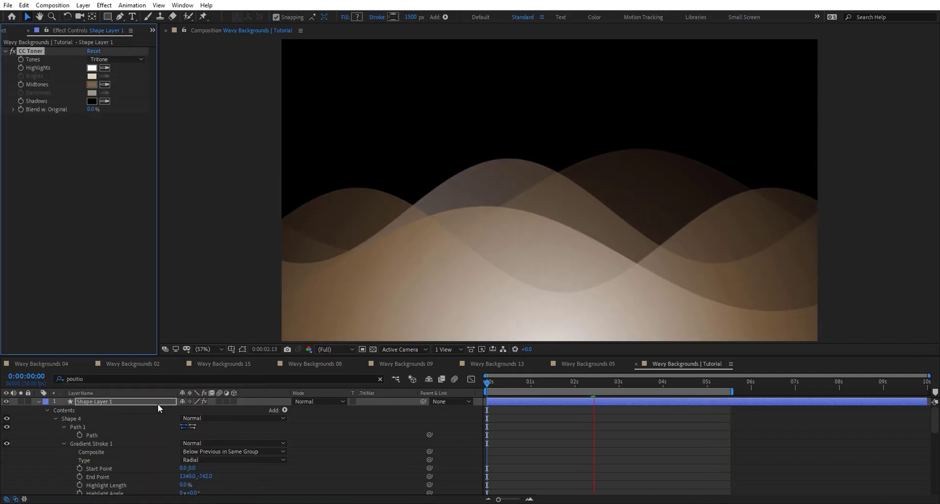
- Change CC Toner's Midtones colour to a medium blue
click(92, 84)
click(574, 303)
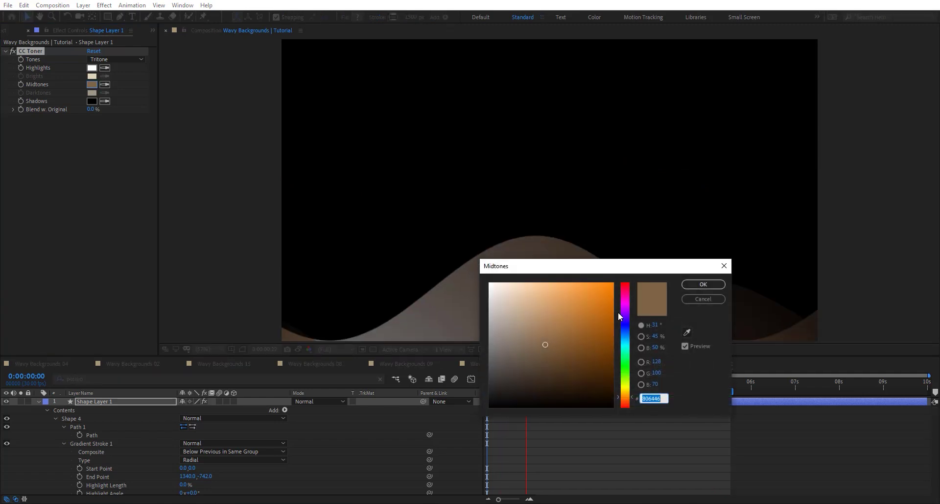
click(625, 329)
click(692, 286)
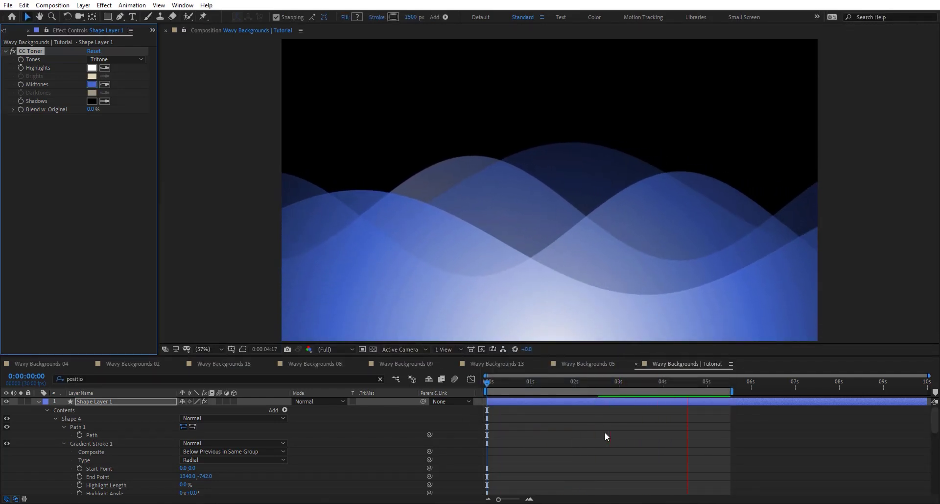
- Change CC Toner's Highlights colour from white to a soft red
click(92, 68)
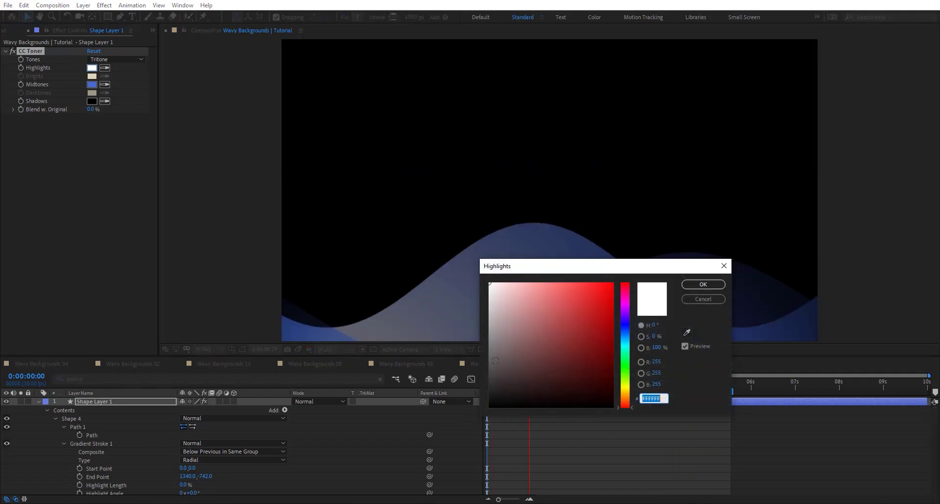
click(552, 302)
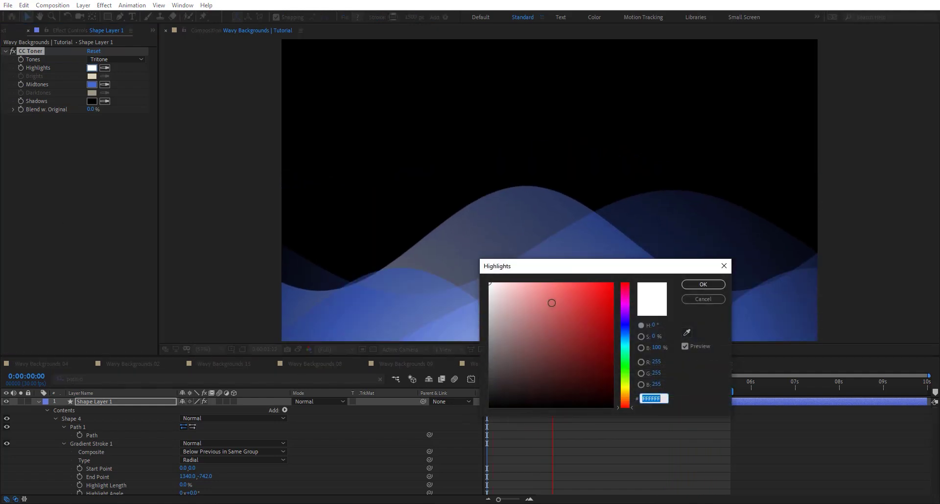
click(696, 285)
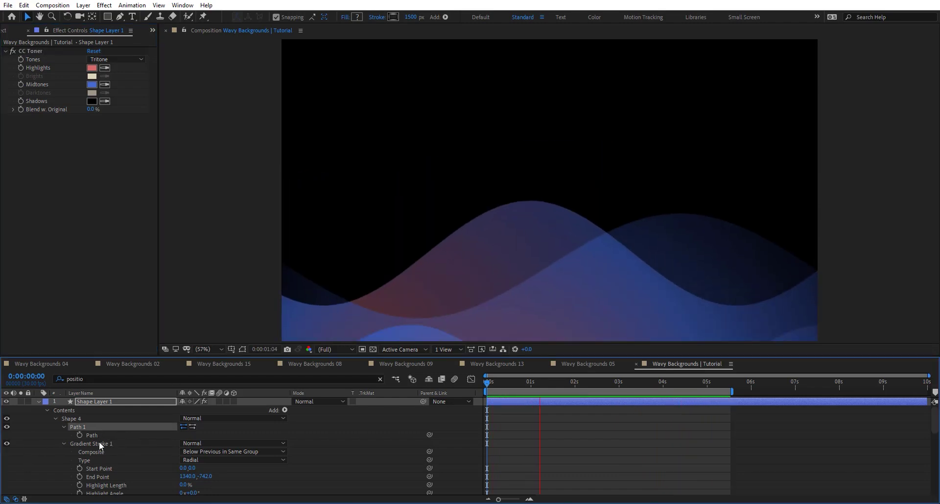
- Move the end point of Shape 4's gradient stroke outside the frame's left edge, at about -1404, -921
click(82, 417)
drag(612, 380, 594, 381)
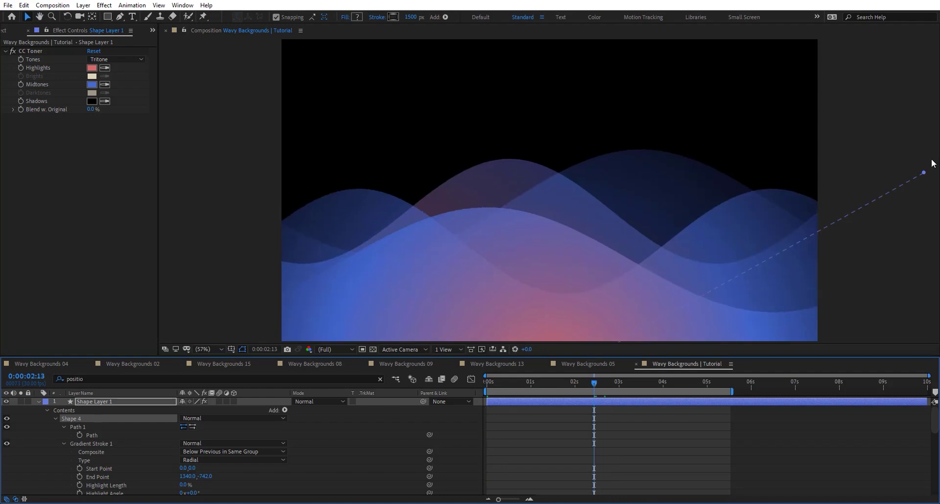
drag(925, 173, 646, 97)
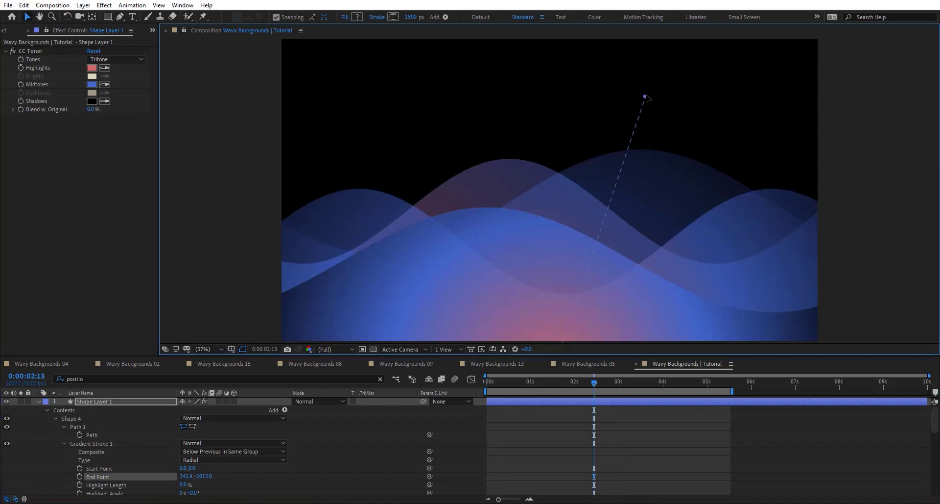
drag(266, 151, 117, 131)
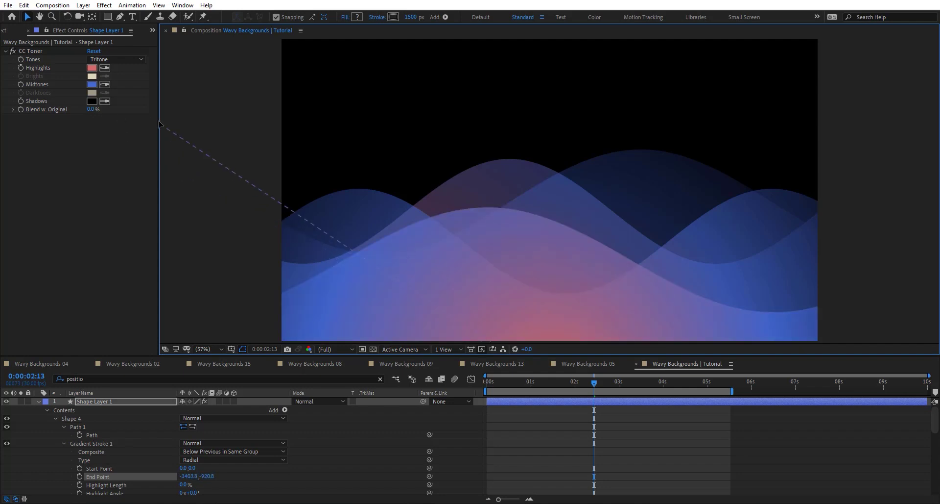
drag(586, 232, 511, 211)
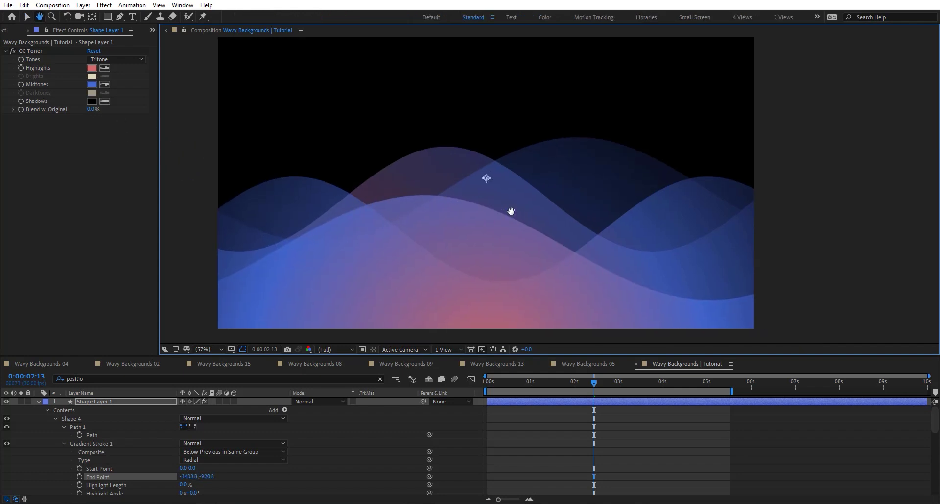
- Collapse the shape groups, duplicate Shape Layer 1 and rotate the copy by 180°
click(120, 404)
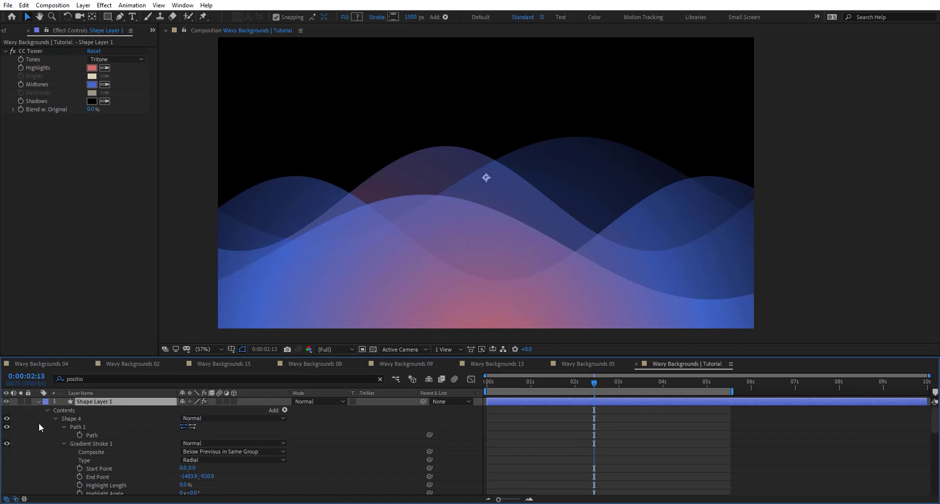
click(56, 418)
click(55, 426)
click(55, 434)
scroll(547, 182, down, 1)
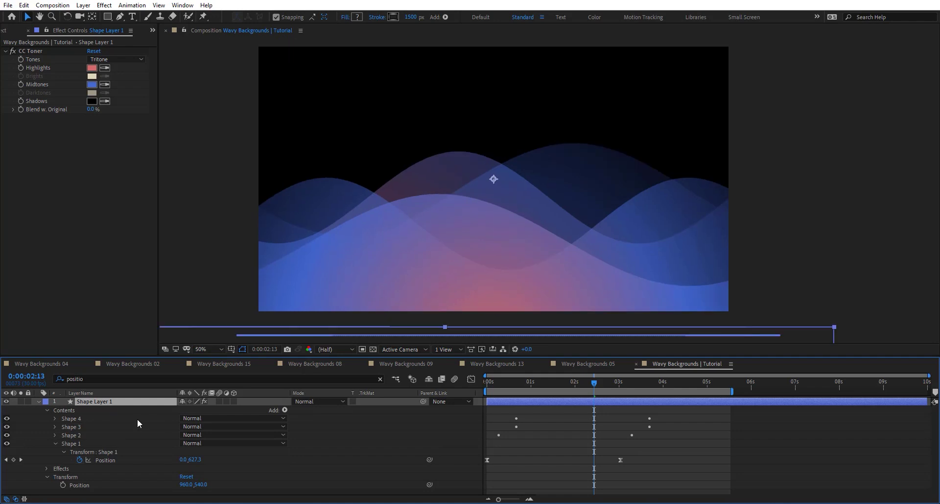
key(ctrl+d)
key(r)
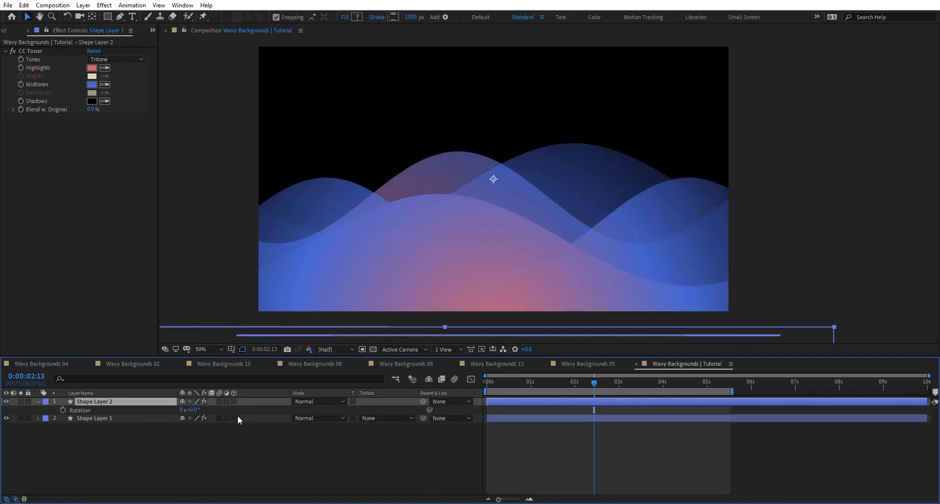
key(Return)
key(h)
drag(673, 159, 625, 248)
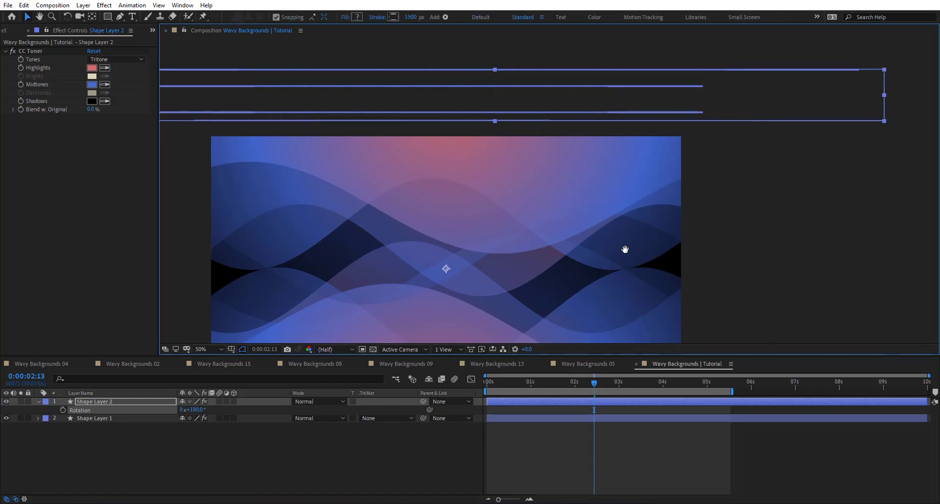
- Nudge the rotated Shape Layer 2 upward by about 280 px to separate it from the lower waves
key(shift+Up)
key(shift+Up)
key(shift+Up)
key(shift+Up)
key(shift+Up)
key(shift+Up)
key(shift+Up)
key(shift+Up)
key(shift+Up)
key(shift+Up)
key(shift+Up)
key(shift+Up)
key(shift+Up)
key(shift+Up)
key(shift+Up)
key(shift+Up)
key(shift+Up)
key(shift+Up)
key(shift+Up)
key(shift+Up)
key(shift+Up)
key(shift+Up)
key(shift+Up)
key(shift+Up)
key(shift+Up)
key(shift+Up)
key(shift+Up)
key(shift+Up)
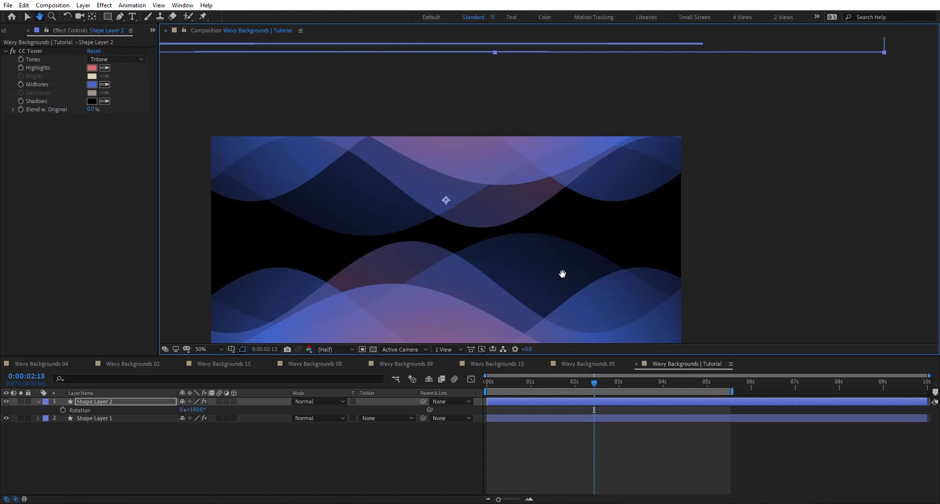
drag(576, 276, 610, 209)
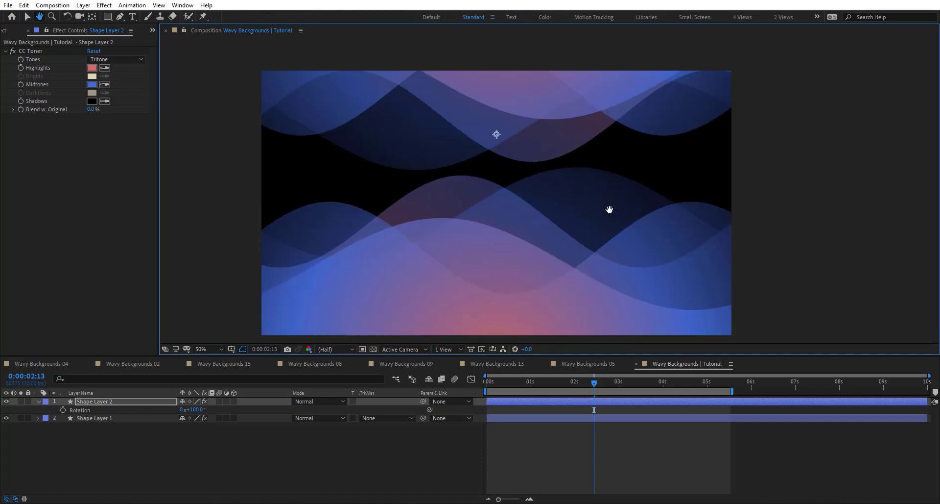
- Nudge Shape Layer 1 down by about 80 px and return to the start of the composition
click(133, 419)
key(shift+Down)
key(shift+Down)
key(shift+Down)
key(shift+Down)
key(shift+Down)
key(shift+Down)
key(shift+Down)
key(shift+Down)
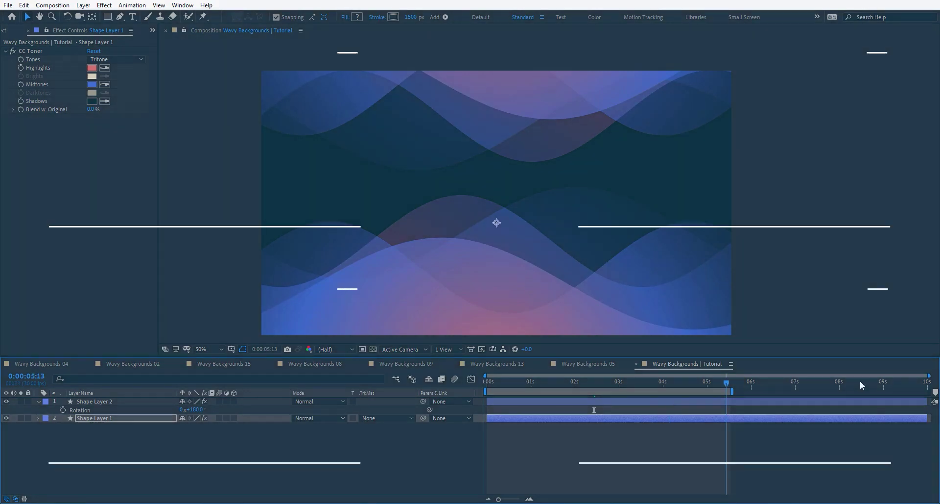
key(Home)
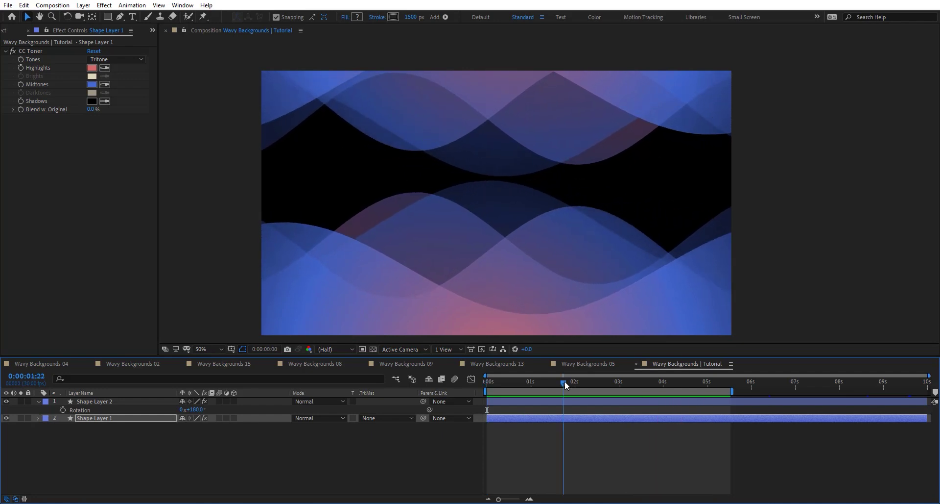
- Filter Shape Layer 2's properties by "wave" and set Shape 4's wave amount to 21% and its cycles to 1
click(565, 380)
click(560, 401)
click(133, 378)
text(wave)
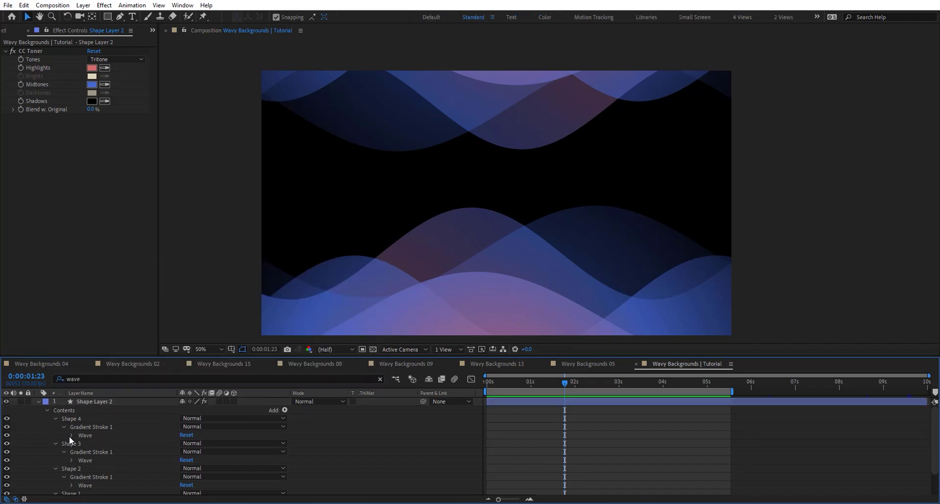
click(70, 435)
mouse_move(193, 442)
mouse_down()
mouse_move(152, 448)
mouse_move(164, 447)
mouse_up()
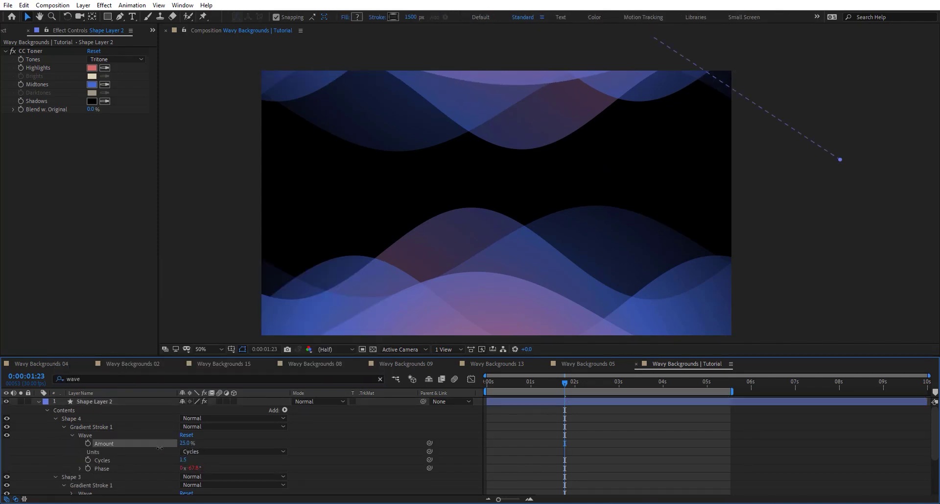
drag(184, 460, 180, 459)
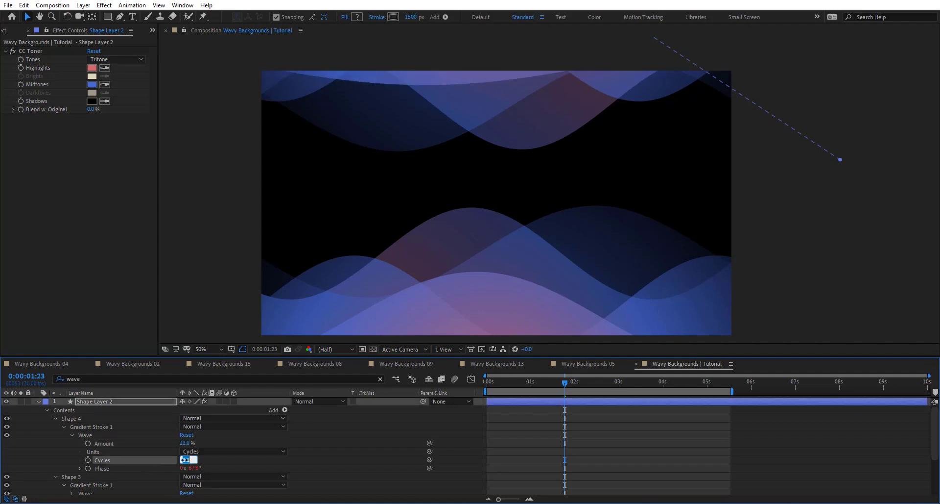
- Change the wave amount of Shape 3's gradient stroke in Shape Layer 2
scroll(80, 444, down, 1)
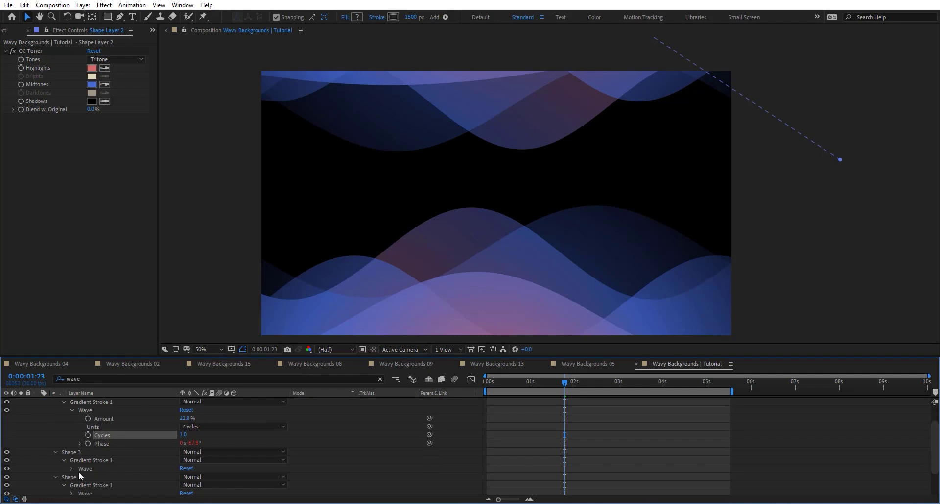
click(72, 468)
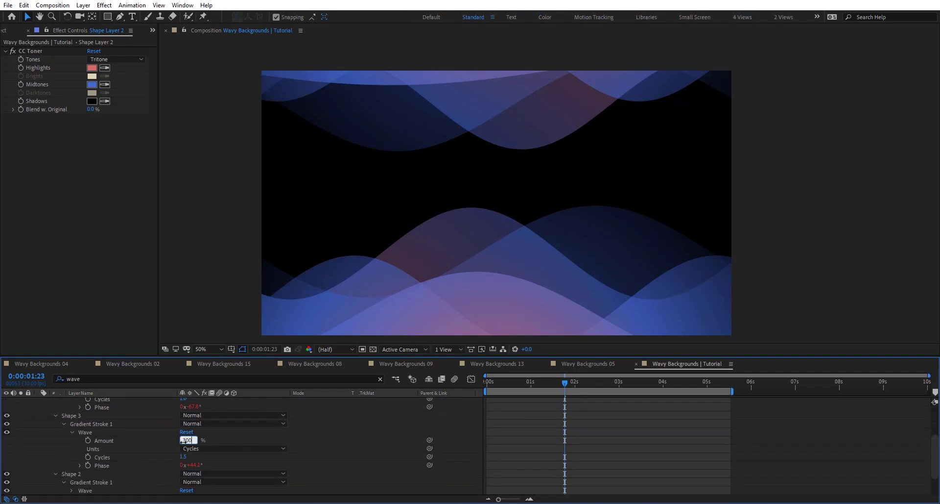
key(Return)
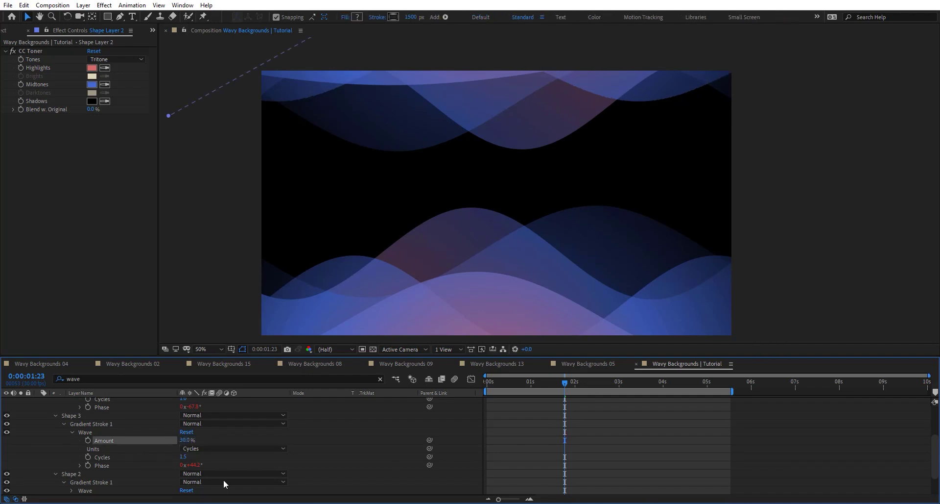
- Filter Shape Layer 2's properties by "path" and lower the dark blue upper wave's path by about 80 px
scroll(117, 458, down, 1)
key(ctrl+f)
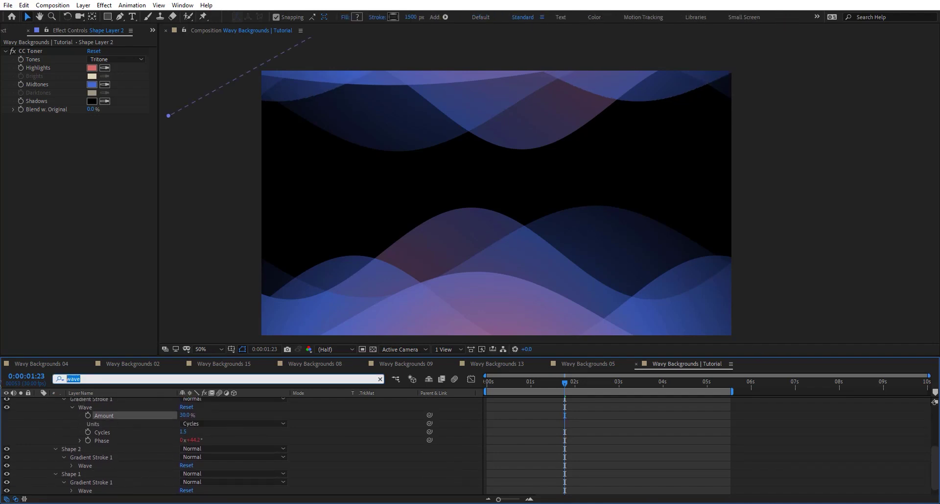
text(path)
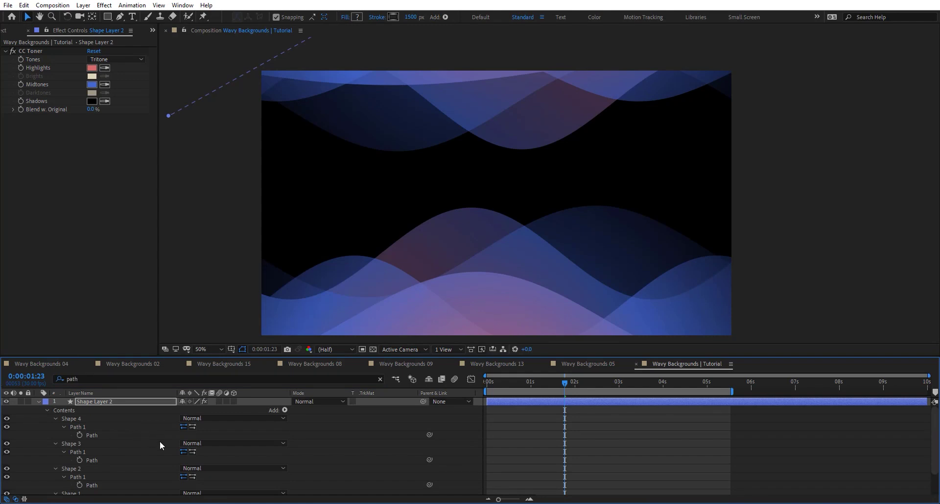
click(114, 459)
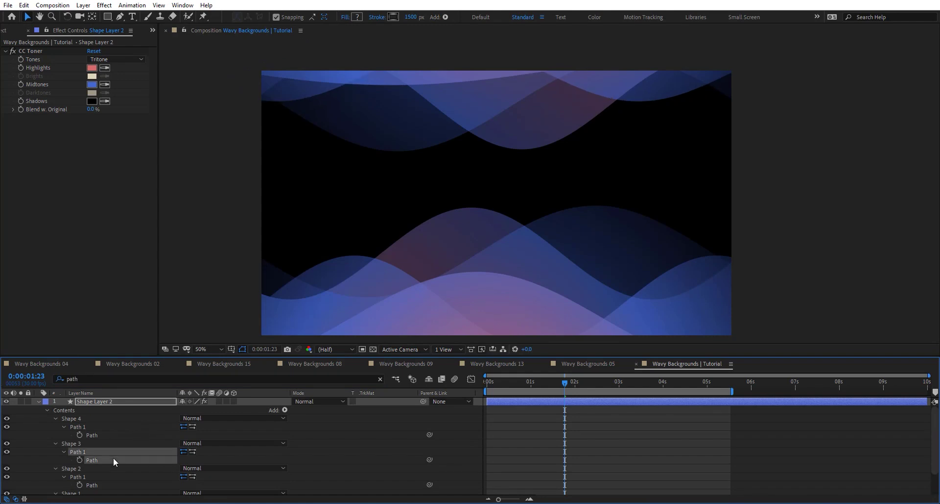
click(99, 485)
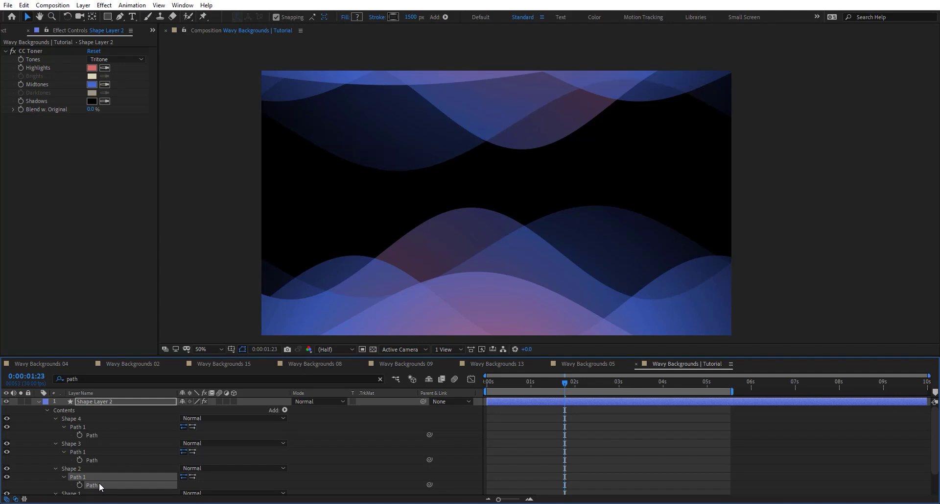
drag(527, 144, 526, 147)
mouse_move(624, 380)
mouse_down()
mouse_move(763, 382)
mouse_move(608, 387)
mouse_up()
- Delete Shape Layer 2 and set Shape Layer 1's rotation to 45°
click(96, 403)
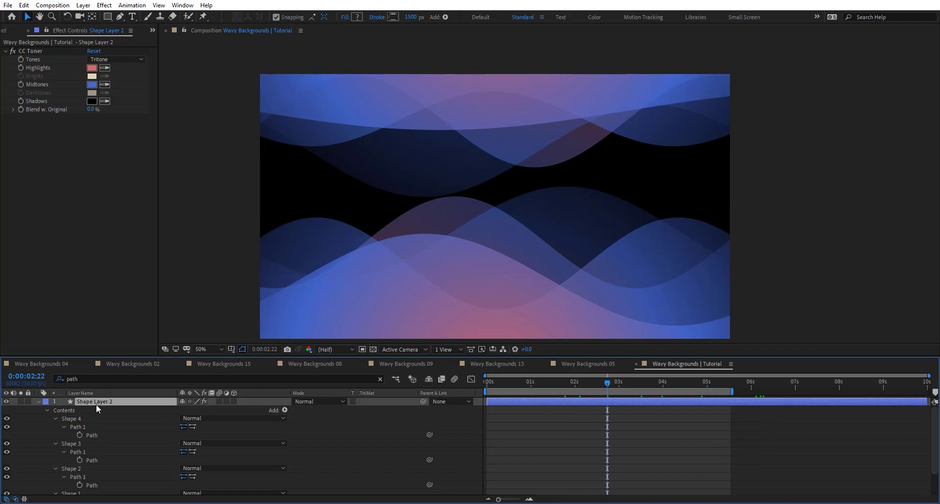
key(Delete)
click(98, 401)
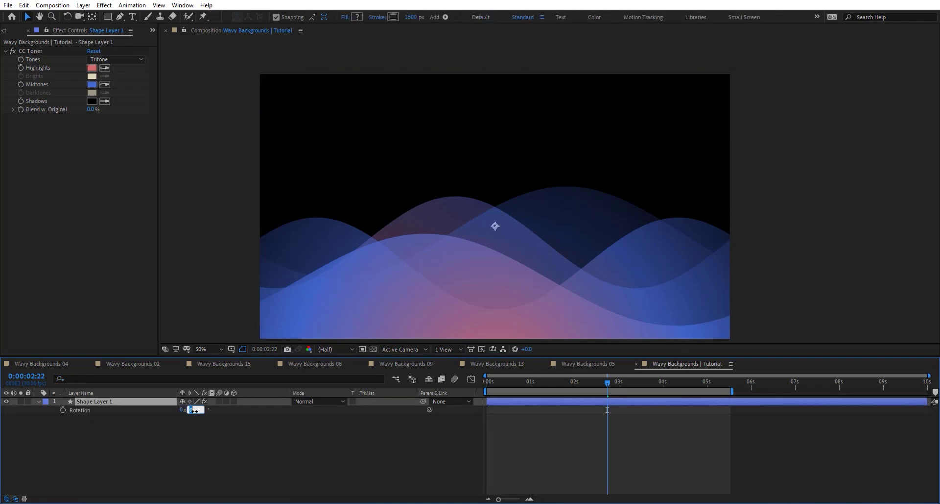
click(194, 410)
text(45)
key(Return)
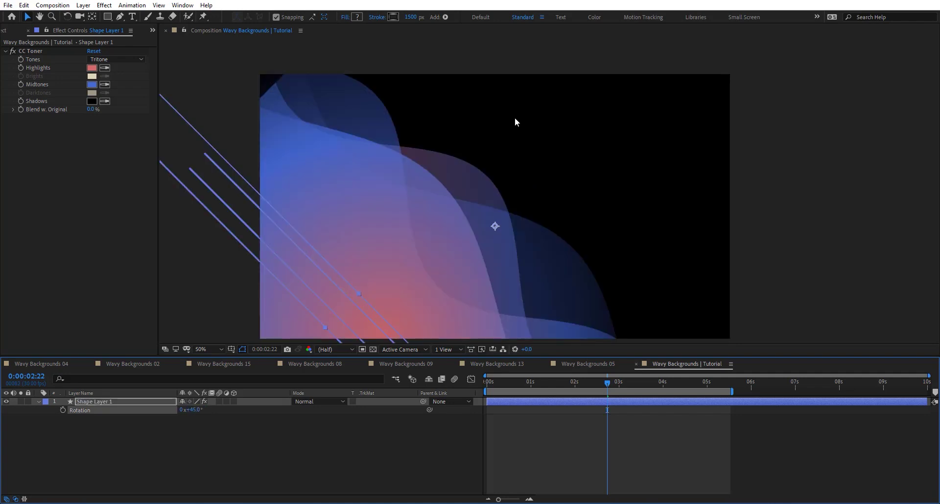
- Shift the rotated Shape Layer 1 up and to the left so its waves fill the lower-left corner, then preview
key(comma)
drag(522, 208, 489, 191)
drag(630, 379, 470, 389)
key(space)
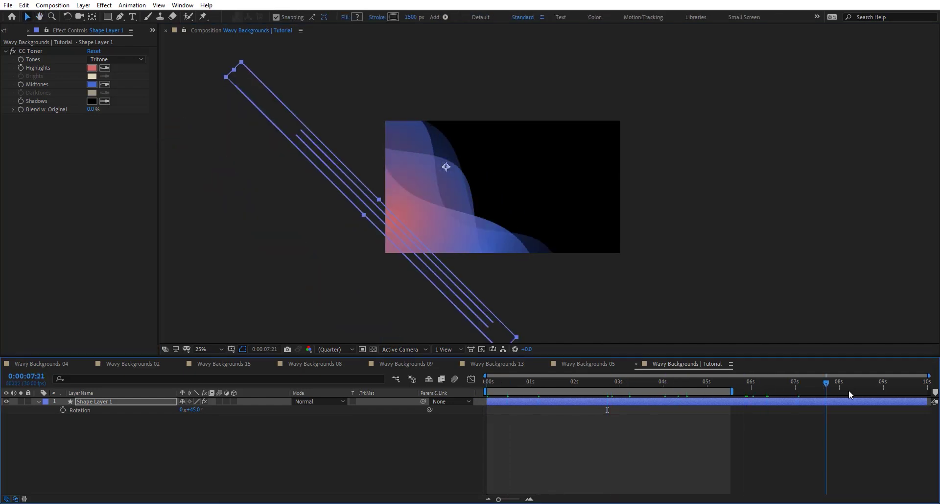
- Place a duplicate of Shape Layer 1, scaled to -100%, in the frame's upper-right corner and check the motion
click(146, 405)
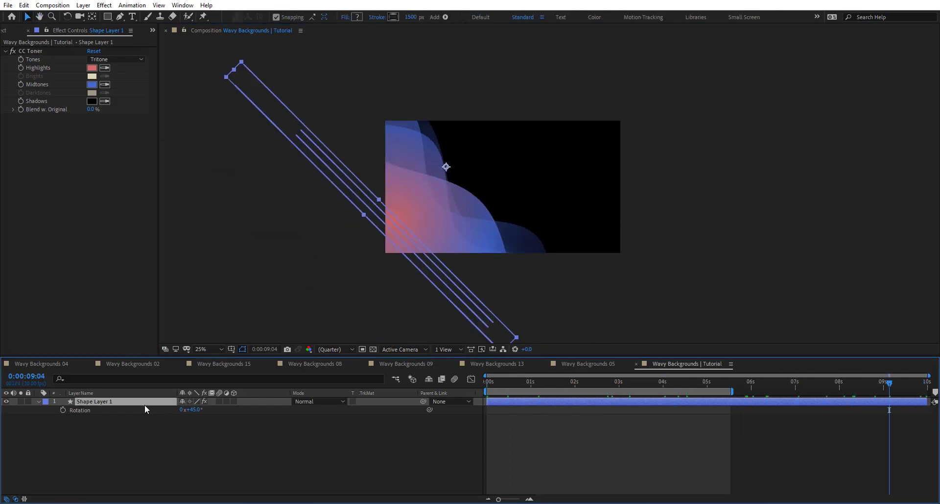
key(ctrl+d)
key(s)
click(195, 409)
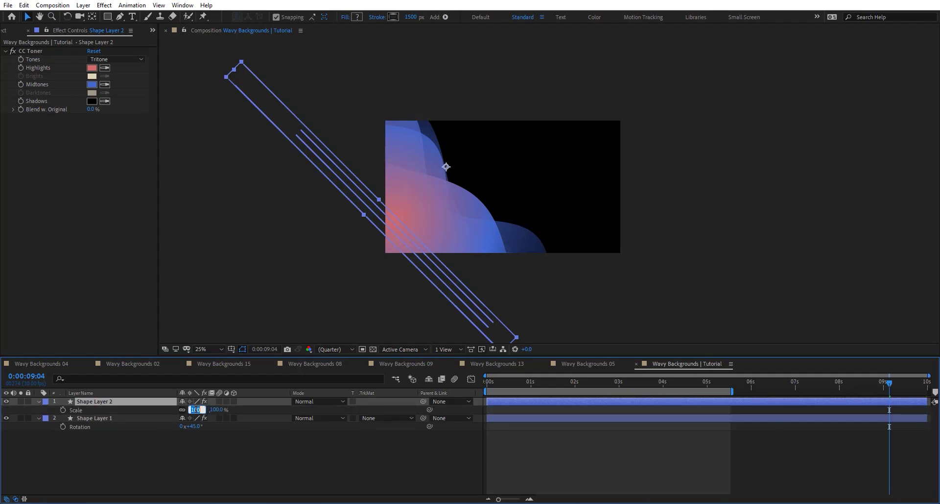
text(-100)
key(Return)
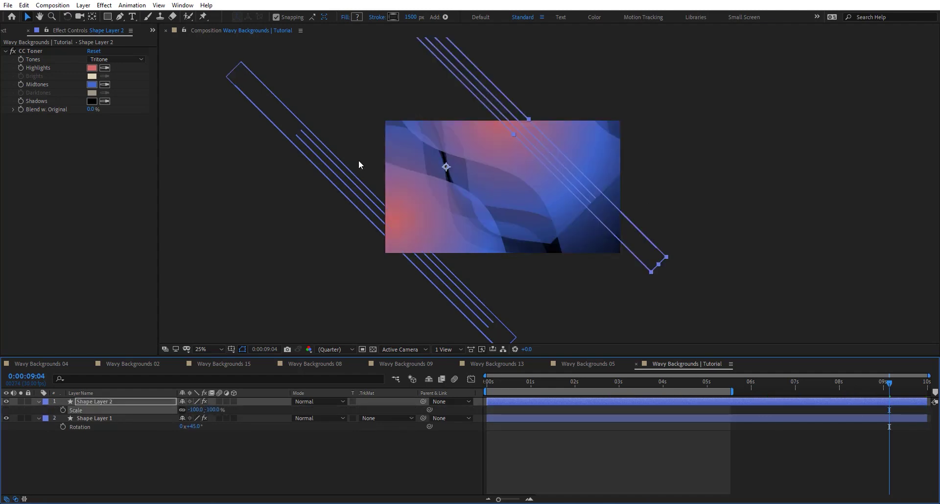
drag(445, 167, 531, 100)
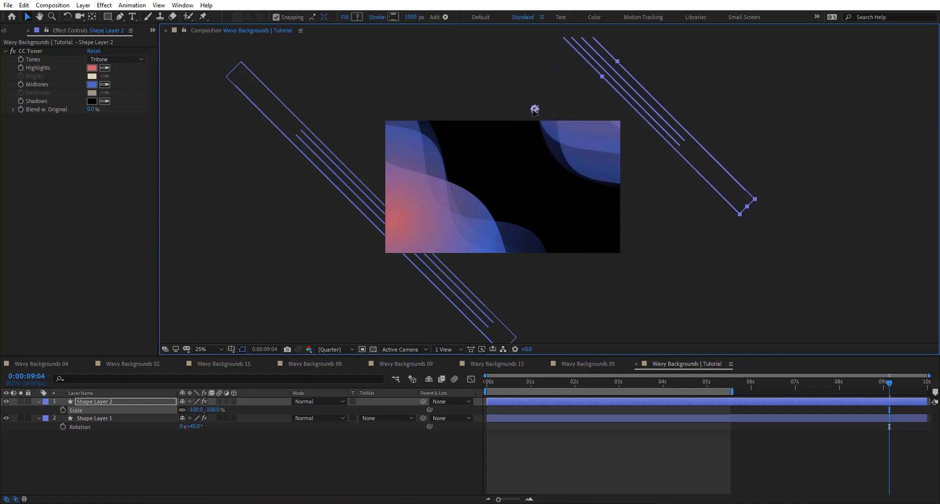
drag(837, 384, 641, 409)
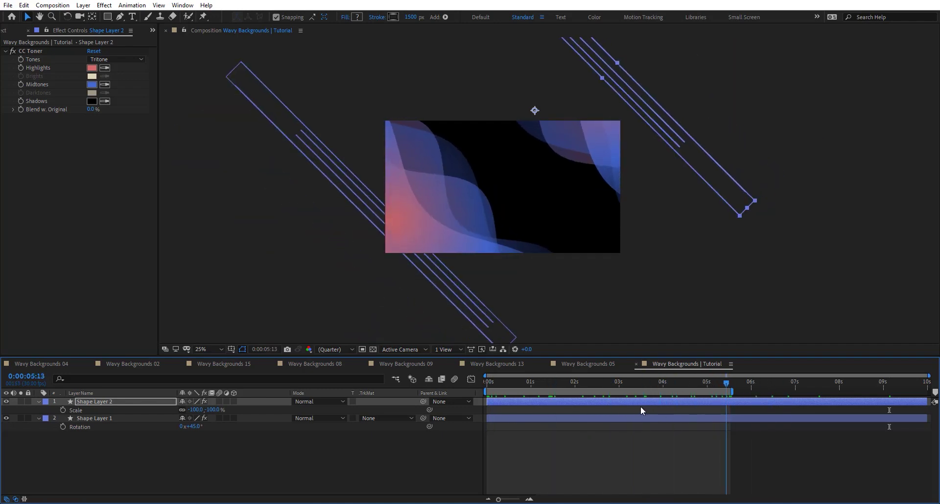
- Duplicate Shape Layer 2, rotate the copy to 115°, place it in the frame's lower-right corner and preview the motion
click(95, 402)
key(ctrl+d)
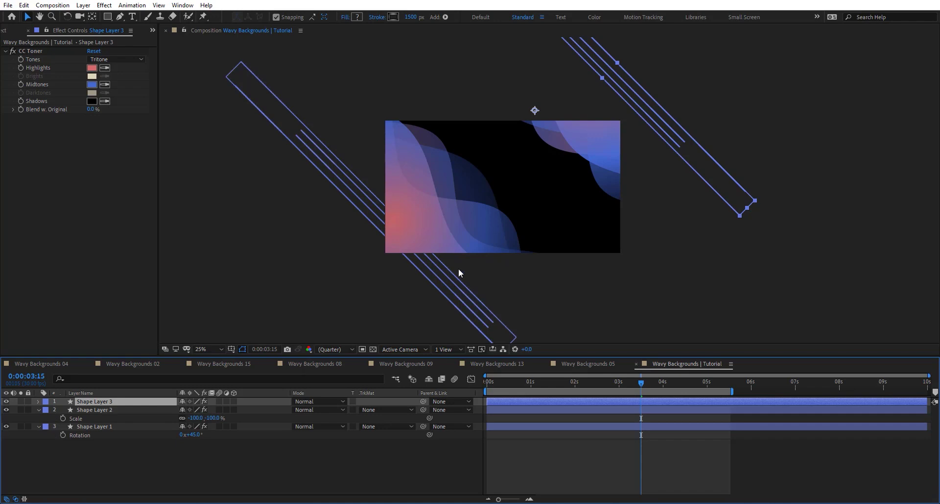
key(r)
drag(203, 410, 237, 410)
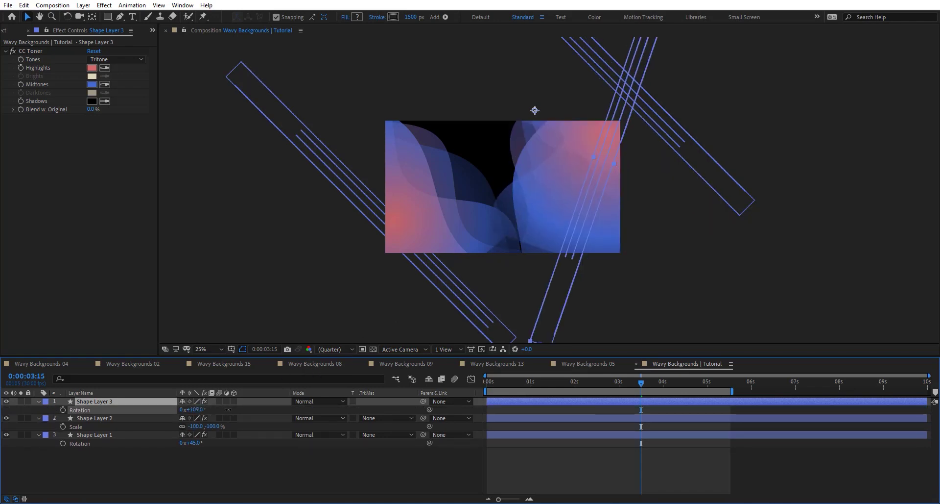
drag(556, 169, 608, 274)
drag(636, 378, 679, 401)
- Look at the Wavy Backgrounds 05 composition, return to the Wavy Backgrounds | Tutorial composition and delete all three shape layers
click(586, 365)
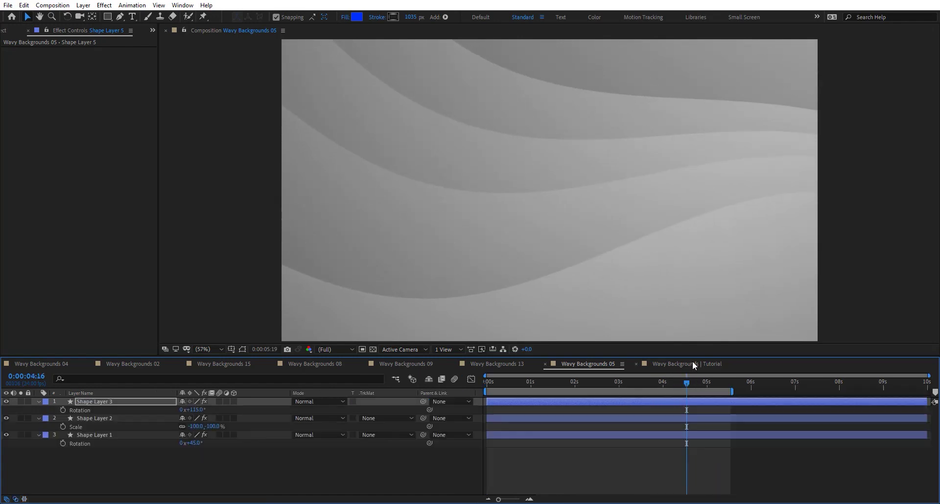
click(693, 362)
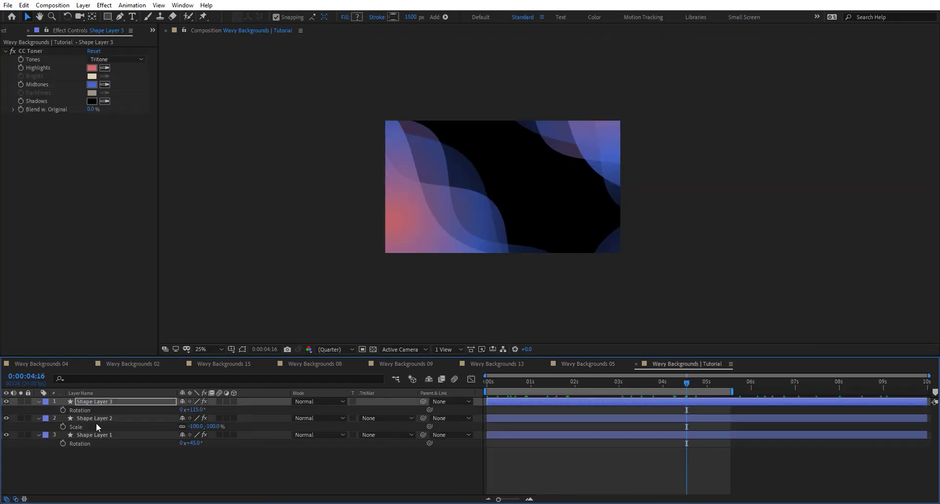
drag(118, 469, 121, 322)
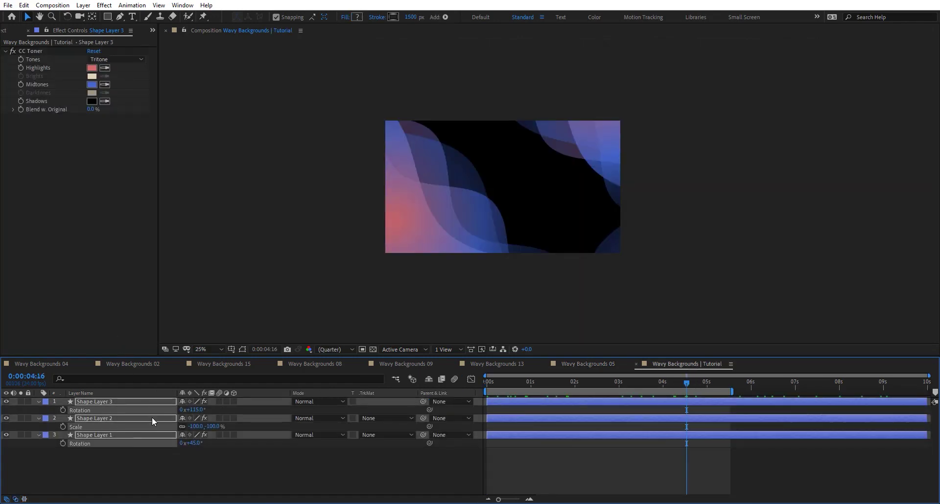
key(Delete)
- Draw a horizontal line with the Pen tool extending past both sides of the frame and set its stroke width to 1500
key(shift+slash)
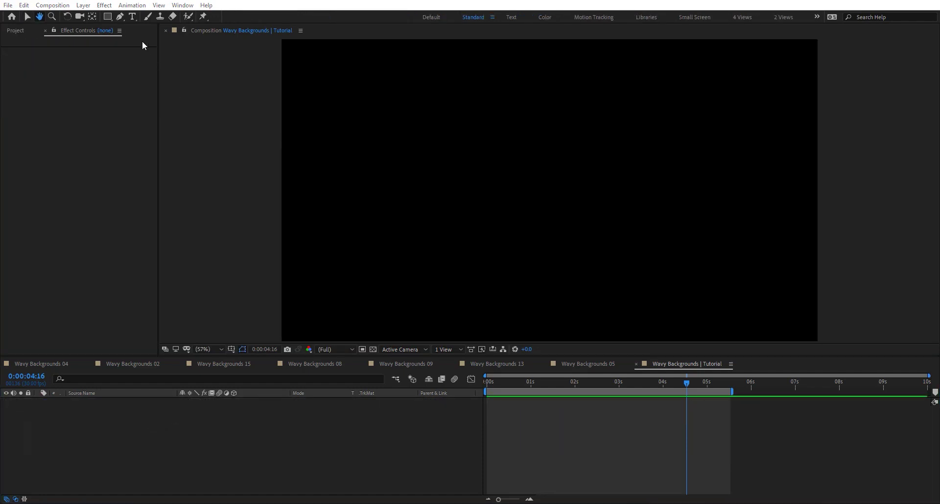
click(250, 181)
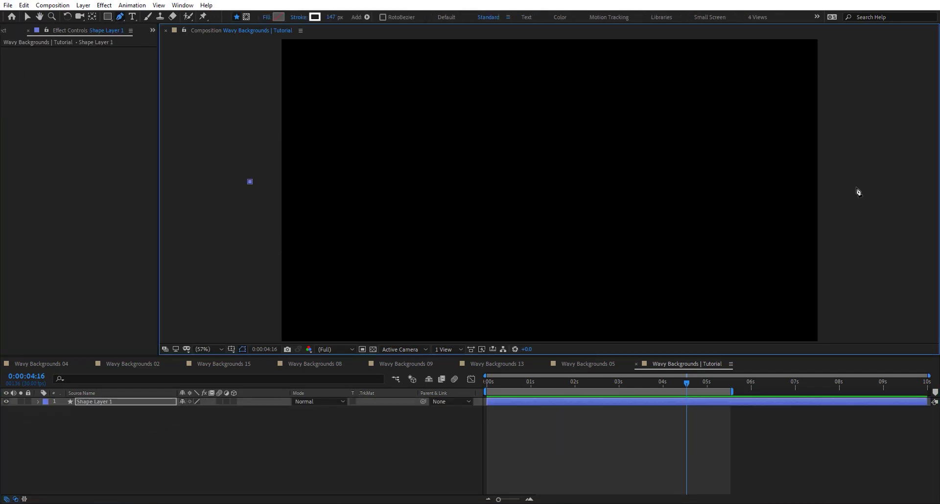
click(37, 401)
click(81, 442)
click(63, 435)
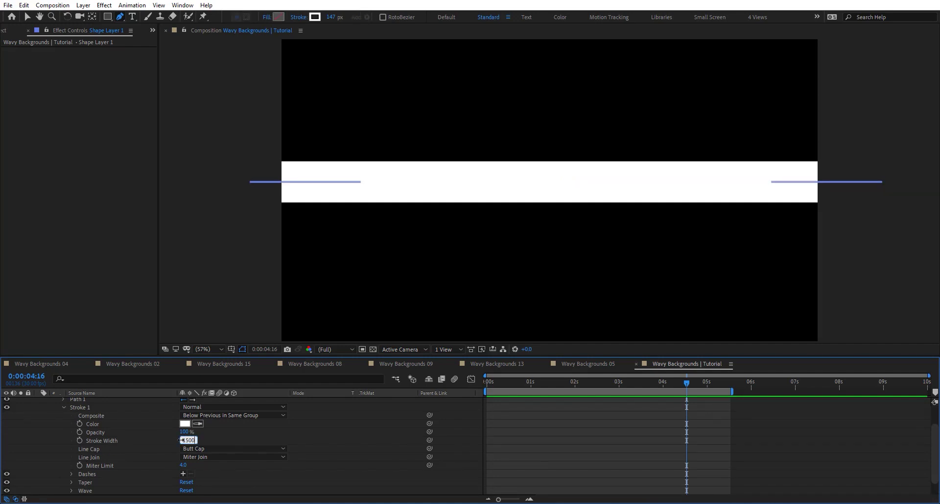
text(0)
key(Return)
- Set the stroke's wave amount to 40%, its units to Cycles and the number of cycles to 3.5
scroll(68, 476, down, 1)
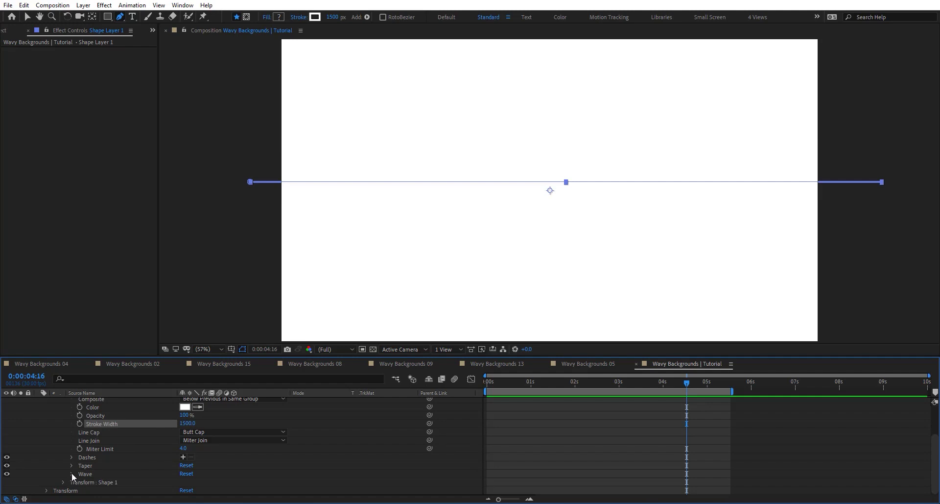
click(72, 474)
click(184, 465)
text(40)
key(Return)
click(212, 473)
click(211, 494)
click(185, 481)
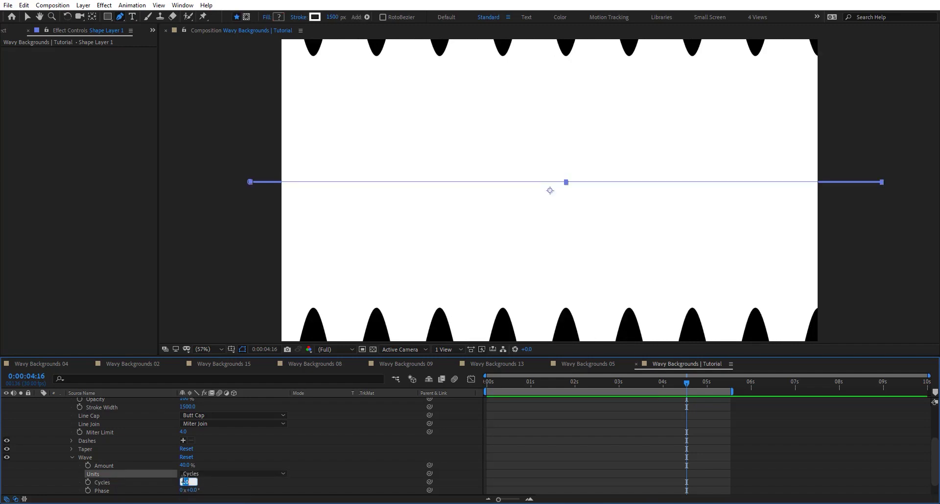
text(3.5)
key(Return)
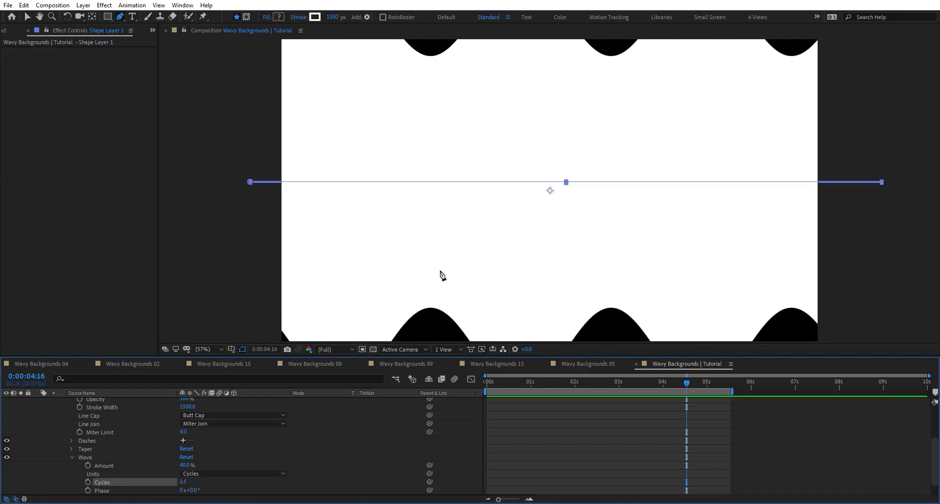
- Lower Shape Layer 1 until only the stroke's upper wave edge fills the bottom half of the frame
key(v)
scroll(551, 199, down, 3)
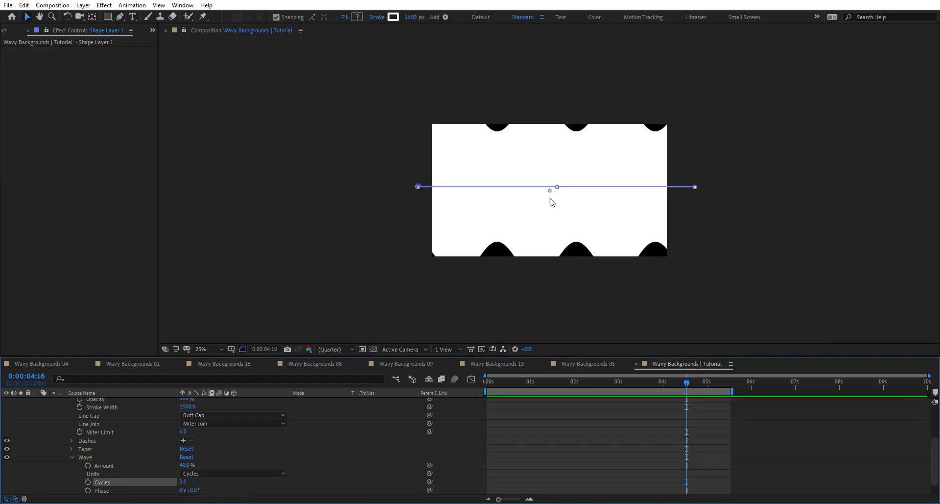
scroll(533, 402, up, 3)
click(525, 401)
key(shift+Down)
key(shift+Down)
key(shift+Down)
key(shift+Down)
key(shift+Down)
key(shift+Down)
key(shift+Down)
key(shift+Down)
key(shift+Down)
key(shift+Down)
key(shift+Down)
key(shift+Down)
key(shift+Down)
key(shift+Down)
key(shift+Down)
key(shift+Down)
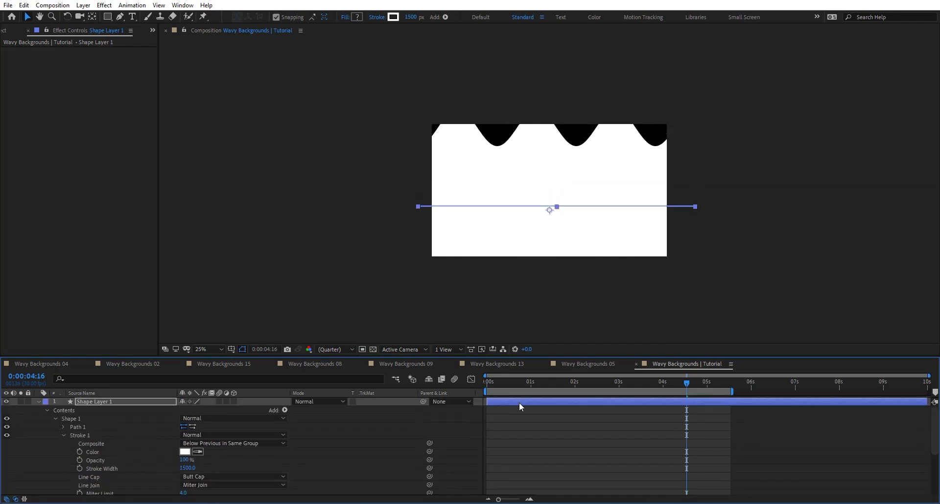
key(shift+Down)
key(shift+Down)
key(shift+Down)
key(shift+Down)
key(shift+Down)
key(shift+Down)
key(shift+Down)
key(shift+Down)
key(shift+Down)
key(shift+Down)
key(shift+Down)
key(shift+Down)
key(shift+Down)
key(shift+Down)
key(shift+Down)
key(shift+Down)
key(shift+Down)
key(shift+Down)
key(shift+Down)
key(shift+Down)
key(shift+Down)
key(shift+Down)
key(shift+Down)
key(shift+Down)
key(shift+Down)
key(shift+Down)
key(shift+Down)
key(shift+Down)
- Stretch Path 1 far beyond both sides of the frame and lower its right end slightly, leaving one broad wave crest
click(62, 426)
click(93, 434)
click(620, 280)
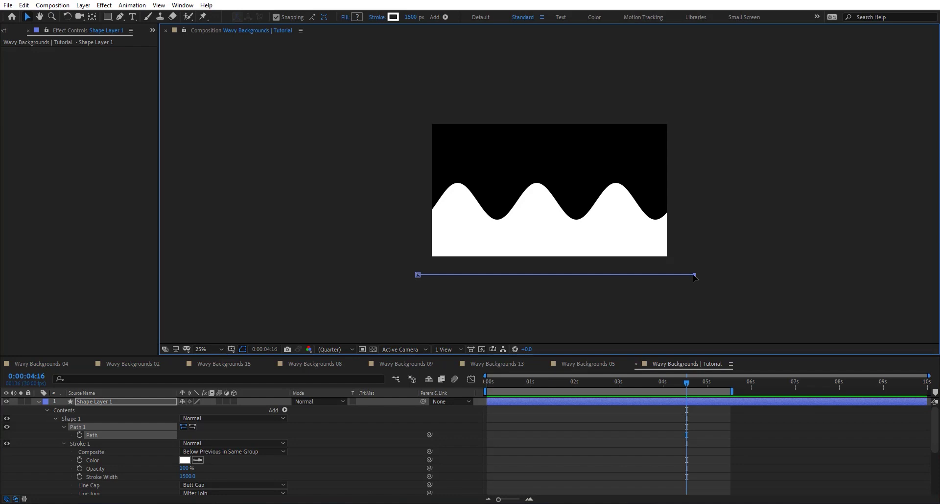
drag(695, 275, 938, 274)
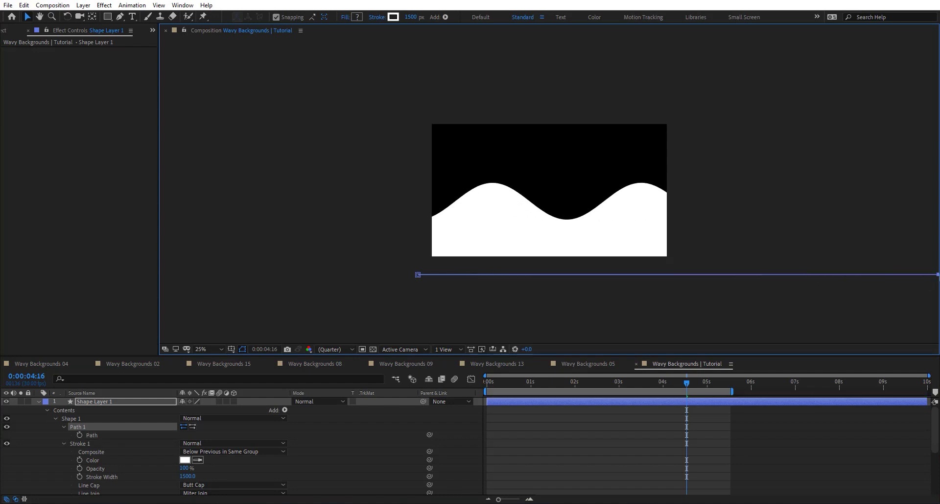
key(comma)
drag(744, 232, 794, 232)
drag(486, 233, 367, 241)
mouse_move(796, 234)
mouse_down()
mouse_move(801, 247)
mouse_move(792, 250)
mouse_up()
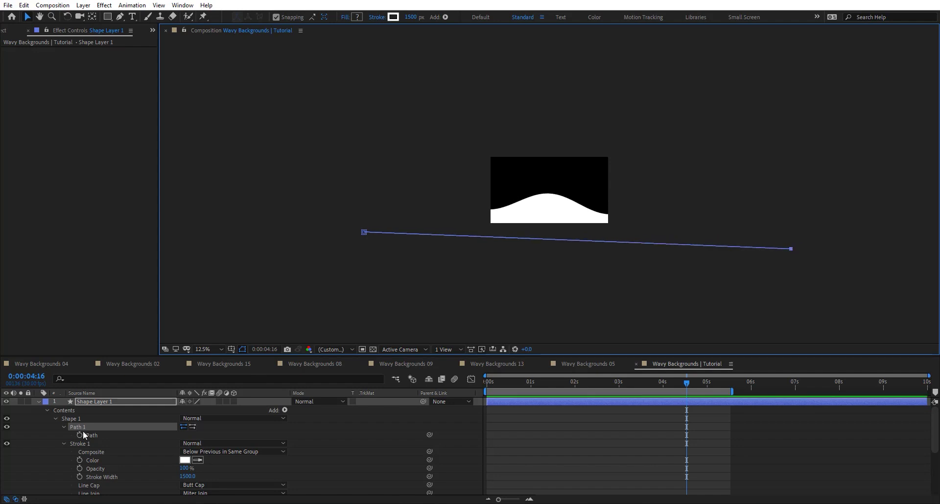
- Move Shape 1's anchor point to the frame's lower-right corner and rotate the group counterclockwise by about 3°
click(65, 419)
key(period)
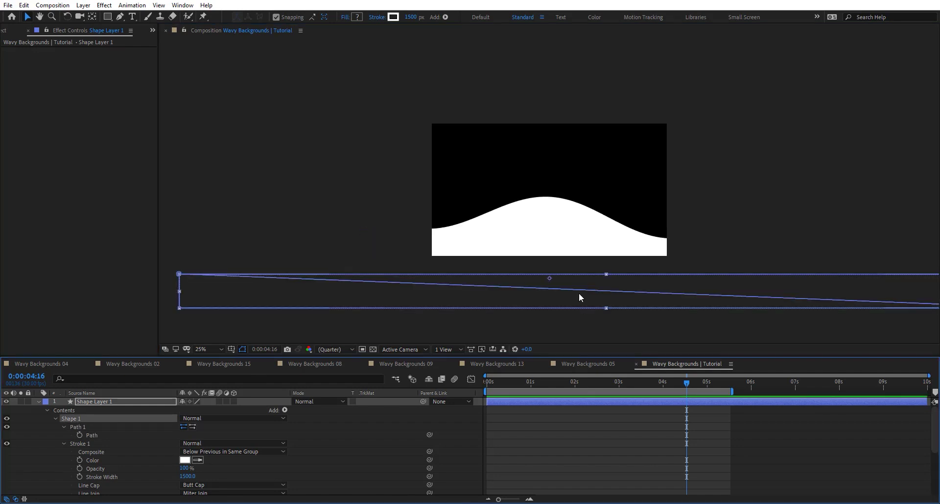
key(y)
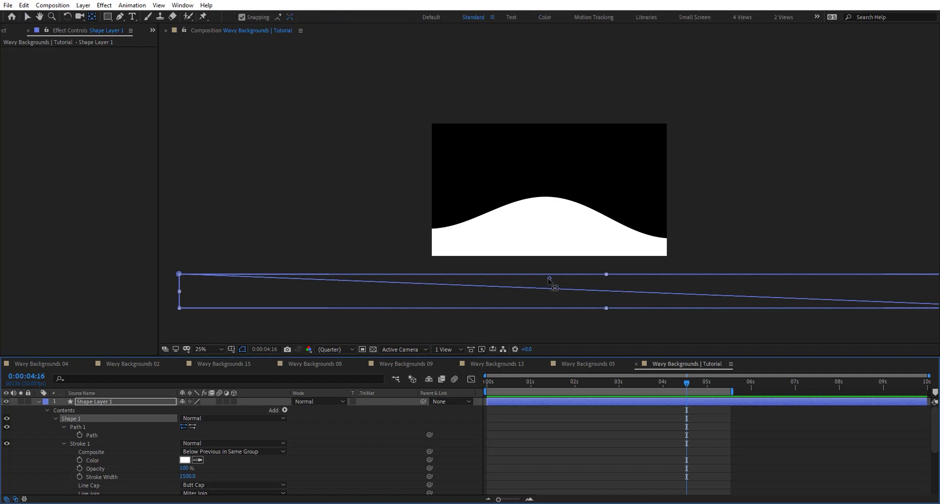
drag(553, 286, 698, 252)
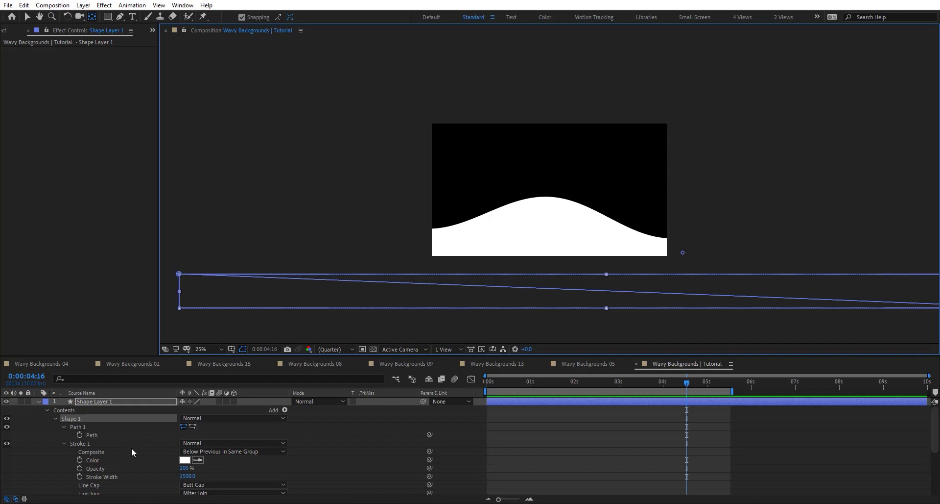
scroll(131, 448, down, 5)
click(60, 480)
click(64, 482)
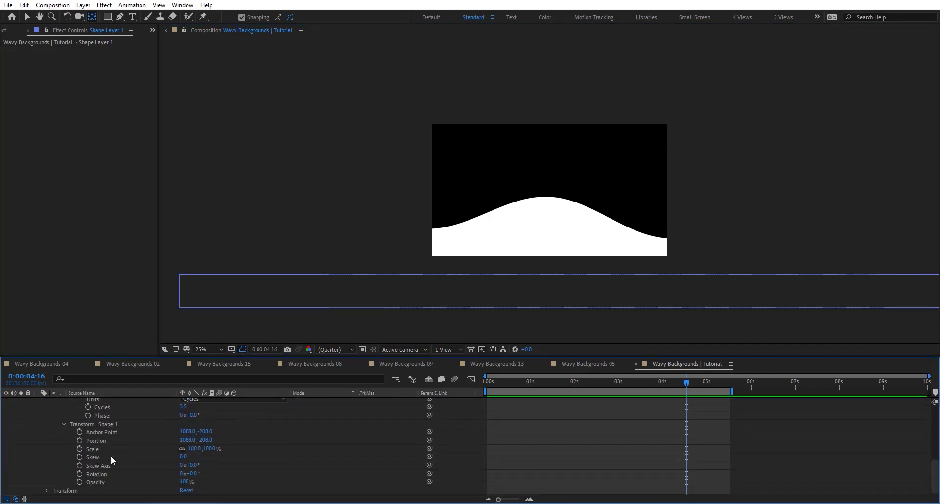
drag(194, 476, 65, 411)
- Scale Shape Layer 1 to 200% and reposition it to 400, 1740 so the wave slopes down across the frame
scroll(108, 412, up, 5)
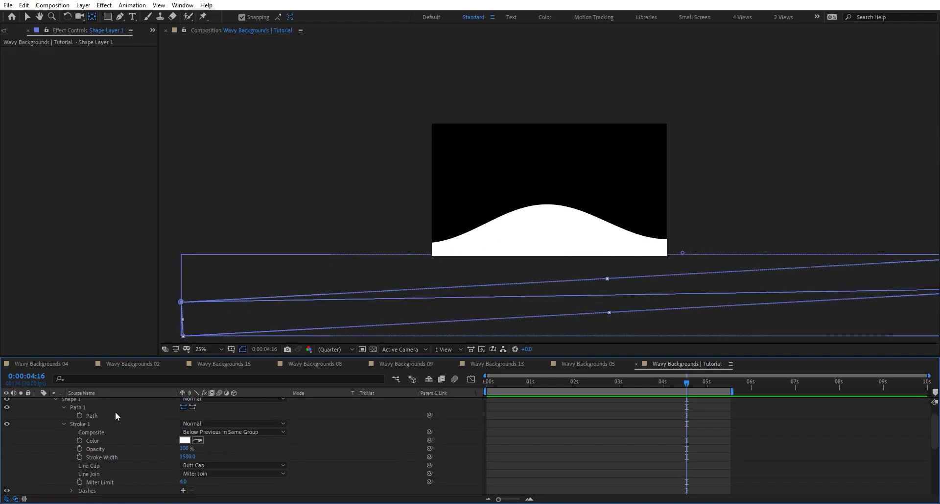
click(113, 399)
key(s)
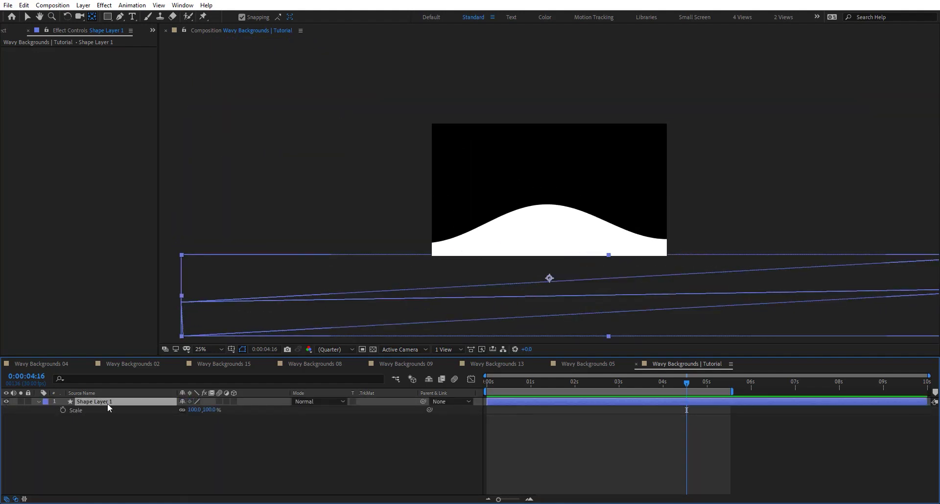
click(190, 409)
text(200)
key(Return)
key(comma)
key(comma)
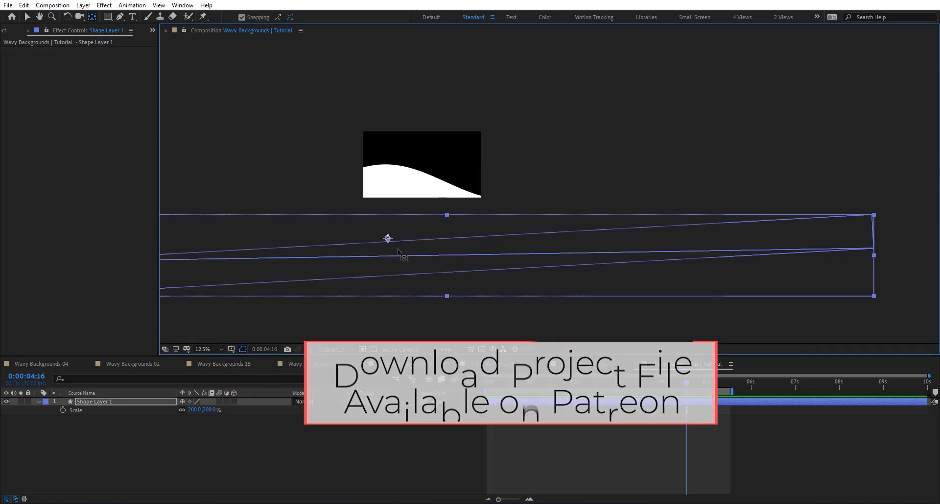
- Move Shape 1's anchor point closer to the frame's lower-right corner, just outside the frame
click(38, 401)
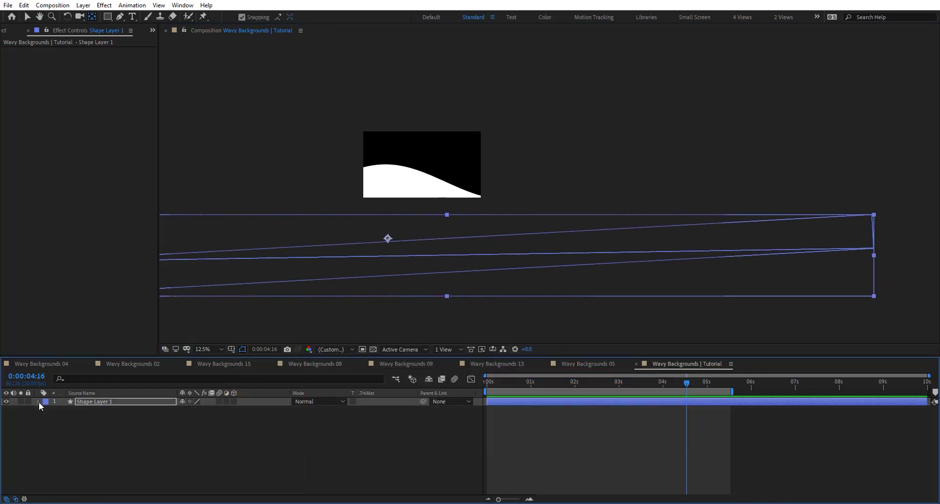
click(39, 400)
click(47, 410)
click(71, 417)
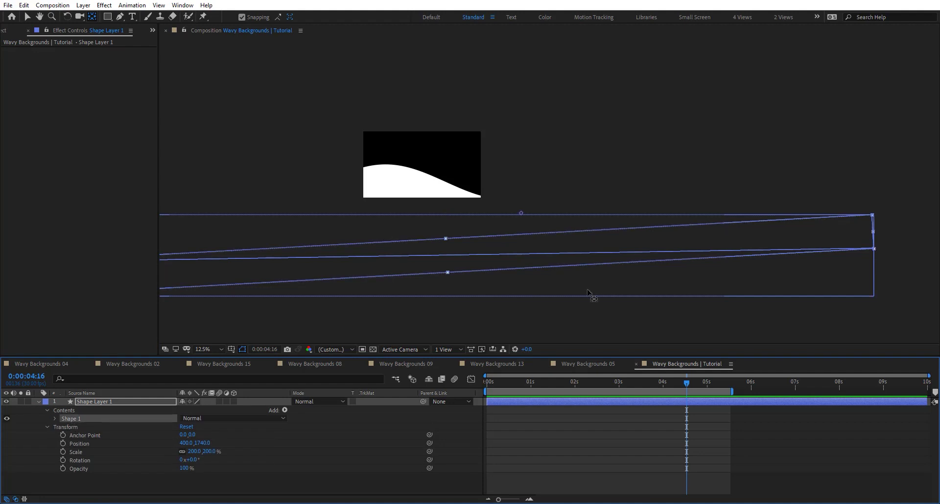
drag(522, 213, 497, 202)
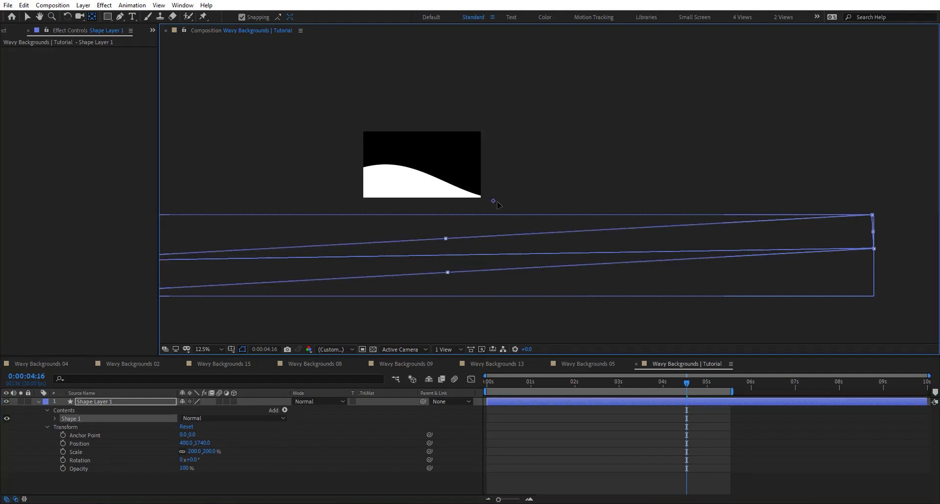
- Start an expression on Shape 1's group rotation with thisProperty.propertyGroup(1).propertyGroup(1)
click(55, 418)
click(64, 440)
scroll(123, 467, down, 2)
click(86, 457)
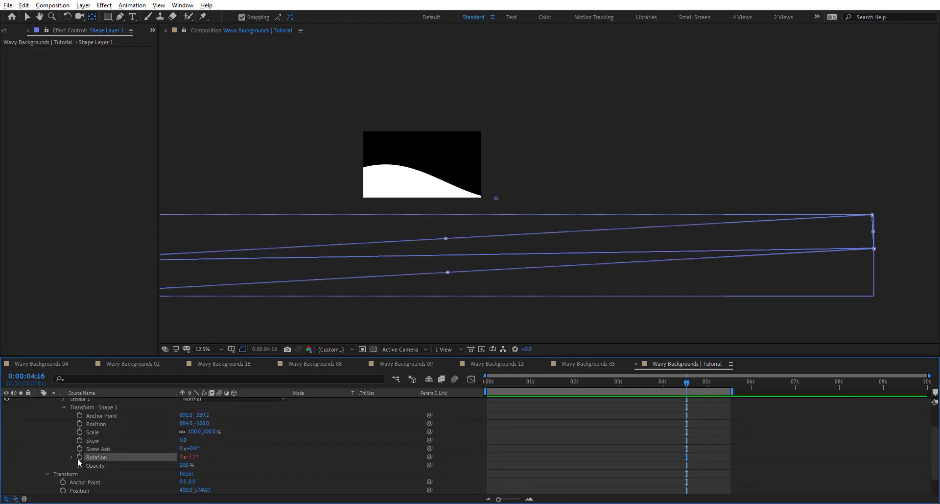
alt+click(79, 456)
text(this)
key(Down)
key(Down)
key(Down)
key(Down)
key(Return)
text(.pr)
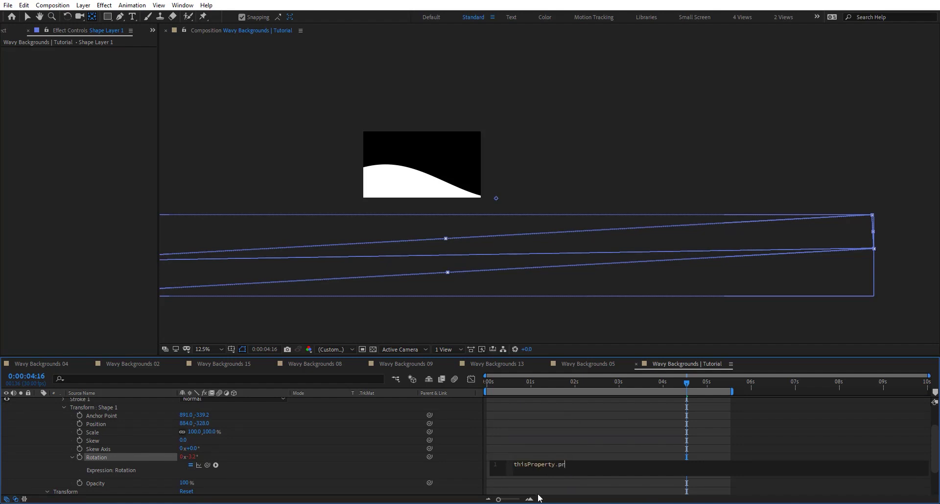
text(o)
key(Return)
text(pro)
key(Down)
key(Return)
scroll(93, 418, up, 1)
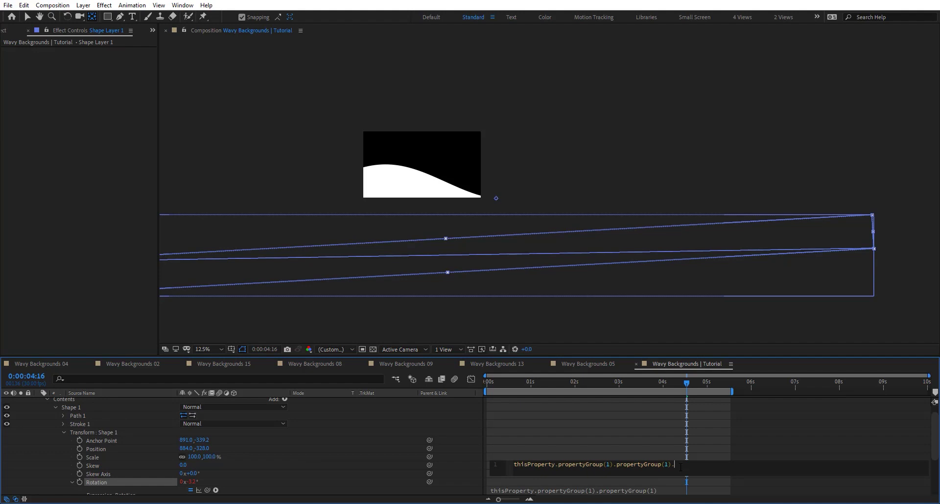
- Complete the rotation expression with .propertyIndex*15+value and apply it
text(inde)
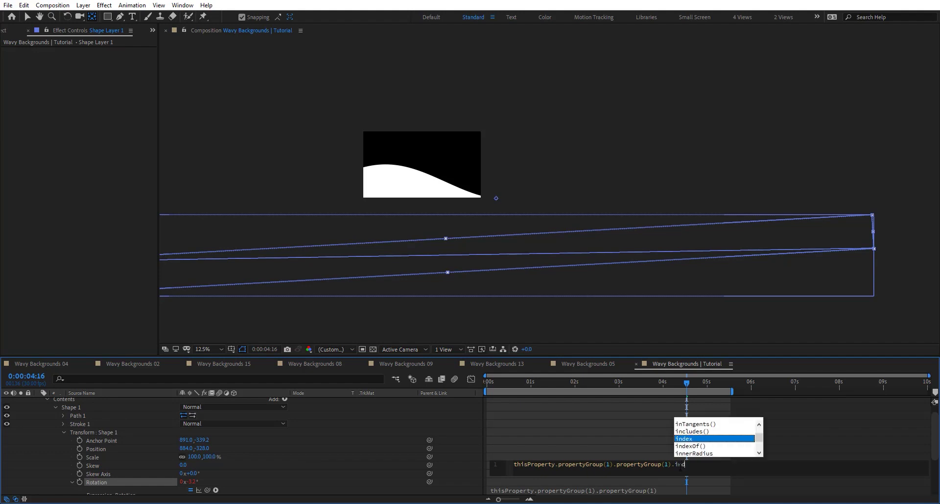
key(Down)
key(Down)
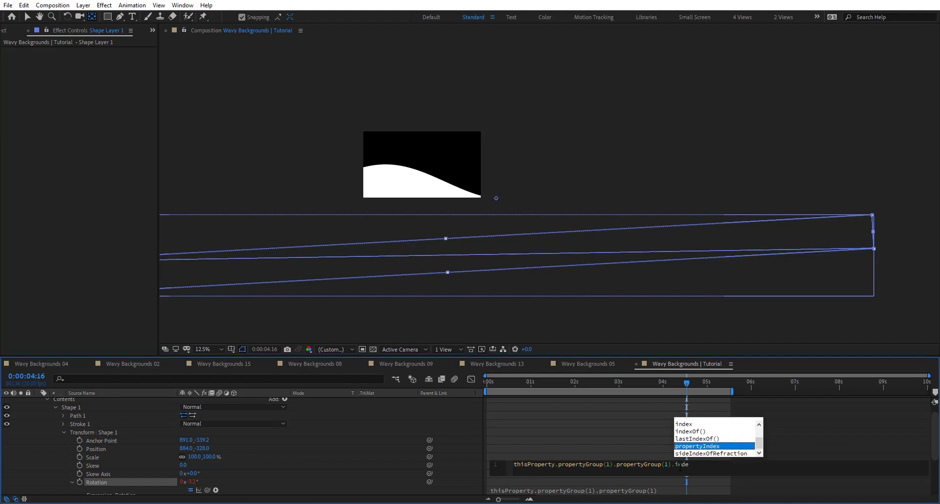
key(Down)
key(Return)
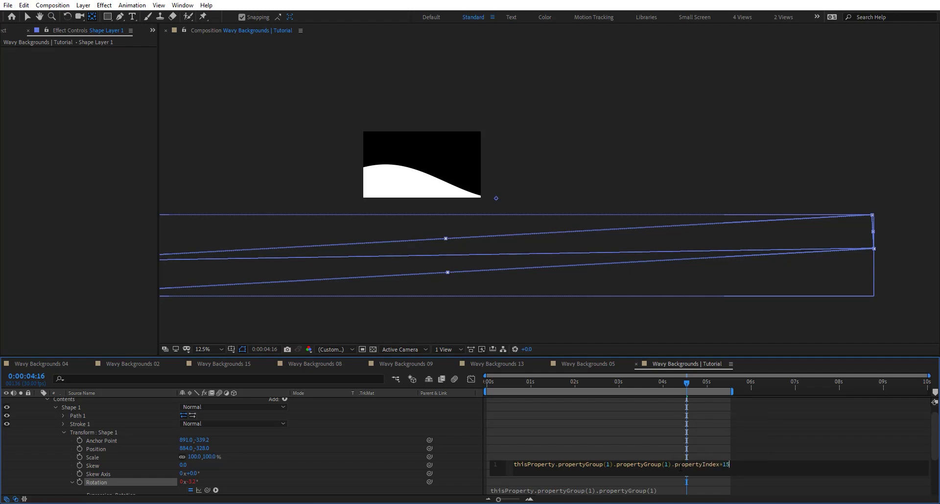
text(*15+value)
click(466, 475)
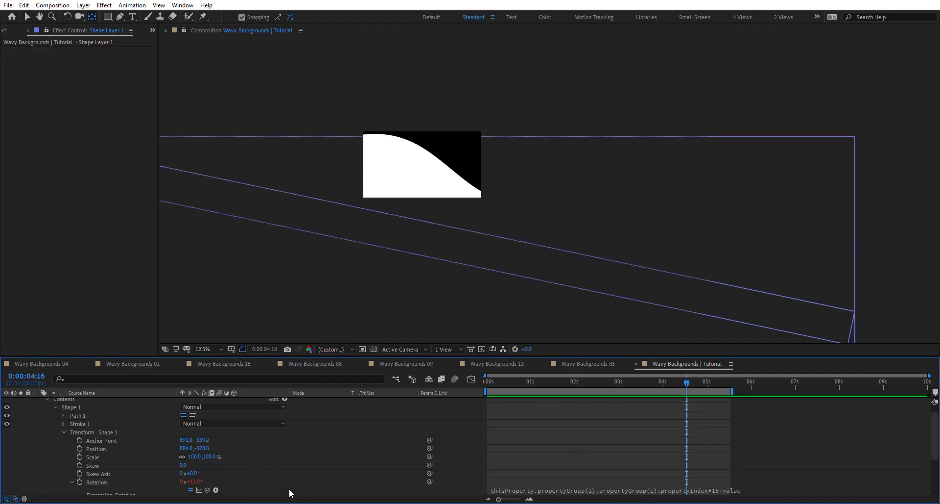
- Adjust Shape 1's base rotation so the rotation with the expression active comes out at 0°, levelling the path
mouse_move(629, 382)
mouse_down()
mouse_move(536, 384)
mouse_move(622, 383)
mouse_up()
click(191, 481)
text(0)
key(Return)
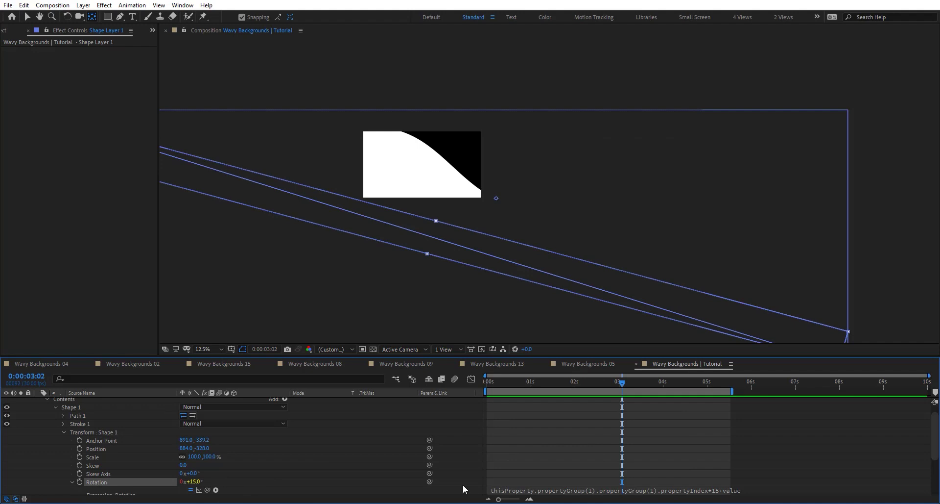
drag(558, 384, 630, 395)
click(192, 481)
text(0)
key(Return)
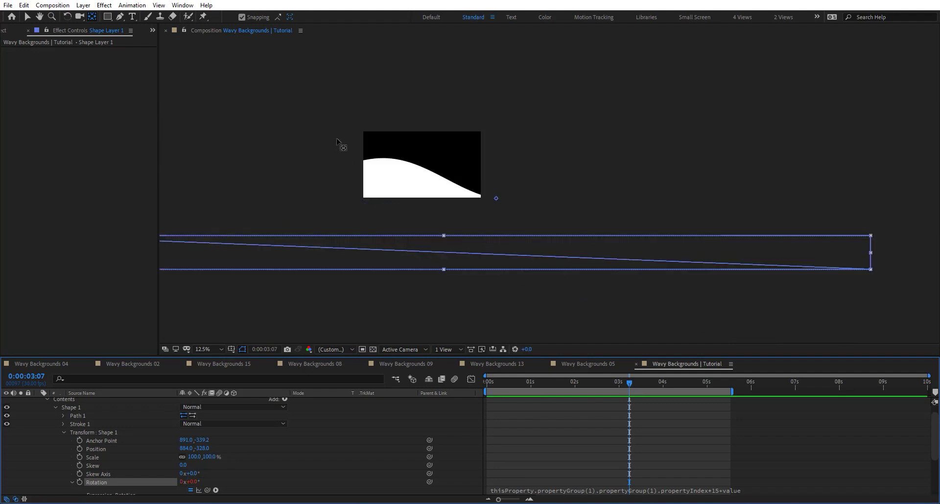
- Reduce the opacity of Shape 1's stroke to 54%
scroll(75, 418, up, 1)
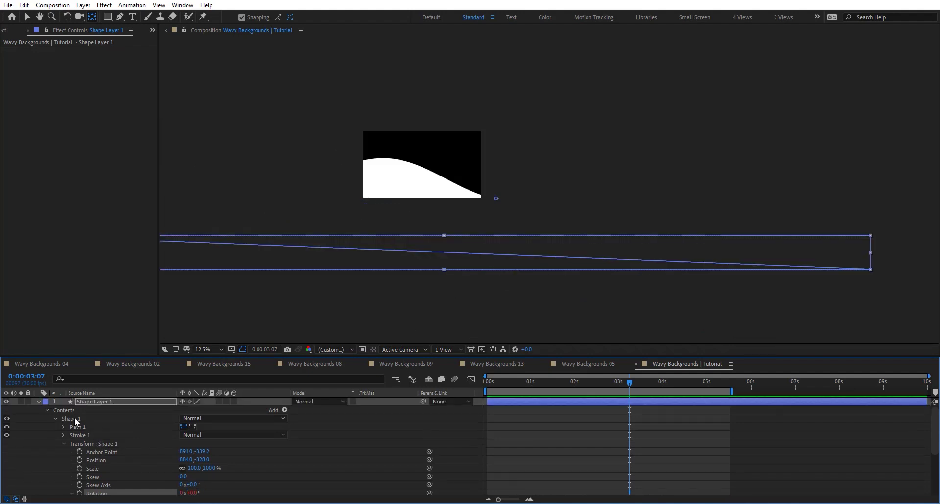
click(63, 434)
scroll(103, 455, down, 3)
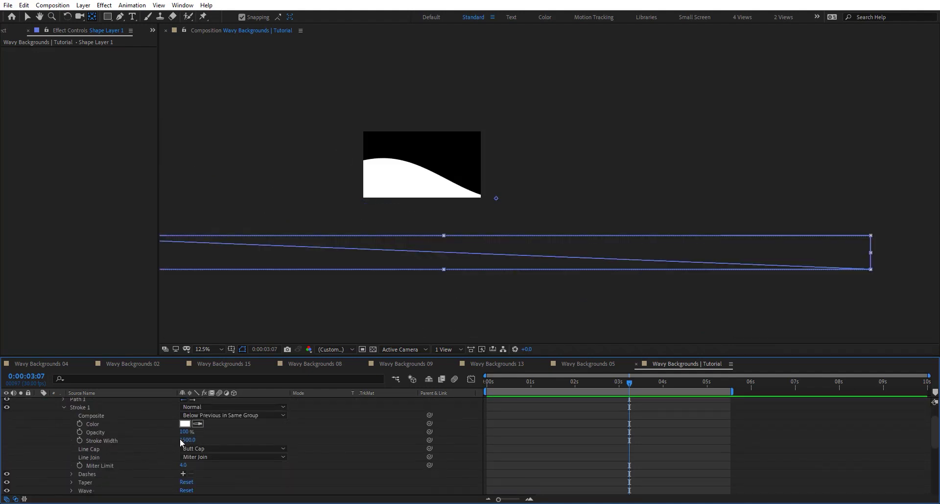
mouse_move(183, 434)
mouse_down()
mouse_move(150, 436)
mouse_move(160, 436)
mouse_up()
scroll(92, 425, up, 3)
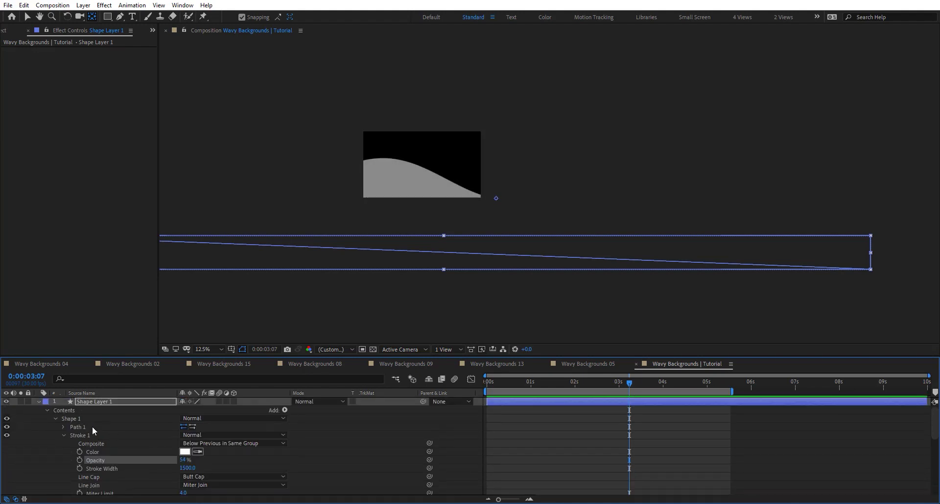
- Try out four duplicates of Shape 1 across the timeline, and delete Shapes 2 to 5 again
click(90, 419)
key(ctrl+d)
key(ctrl+d)
key(ctrl+d)
key(ctrl+d)
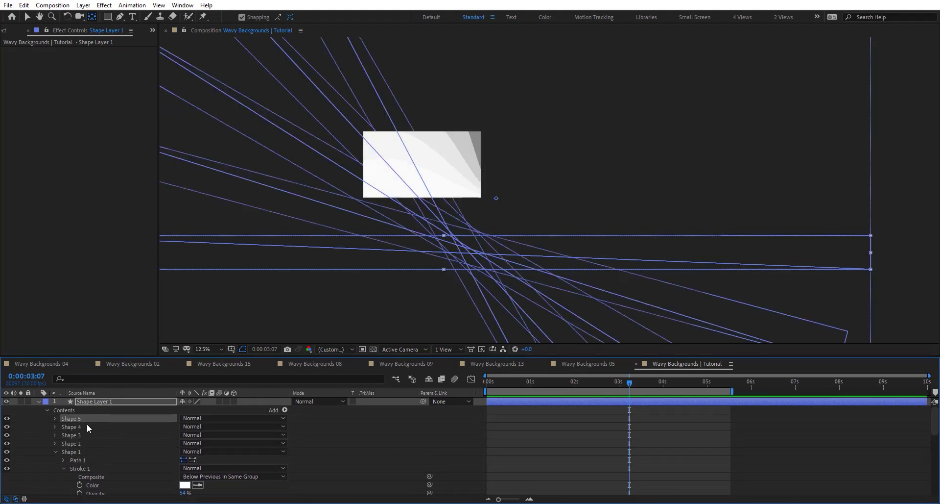
key(period)
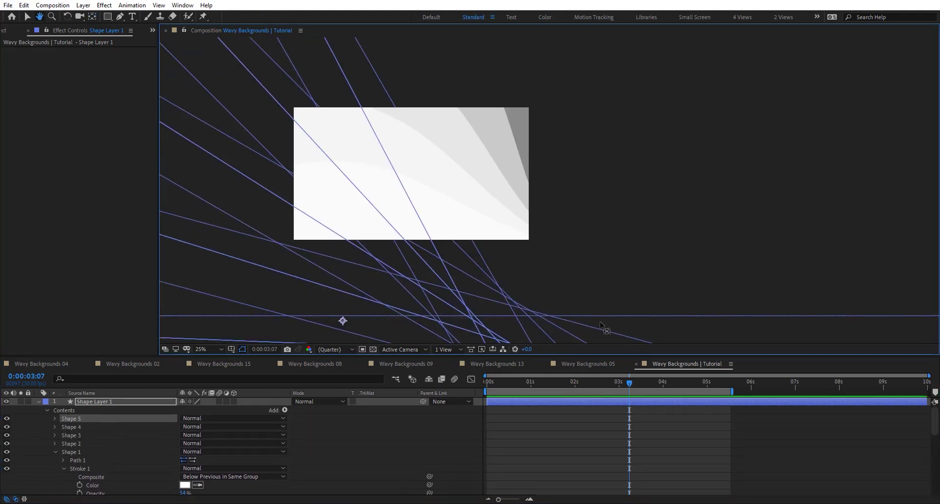
drag(649, 386, 591, 399)
drag(533, 402, 580, 401)
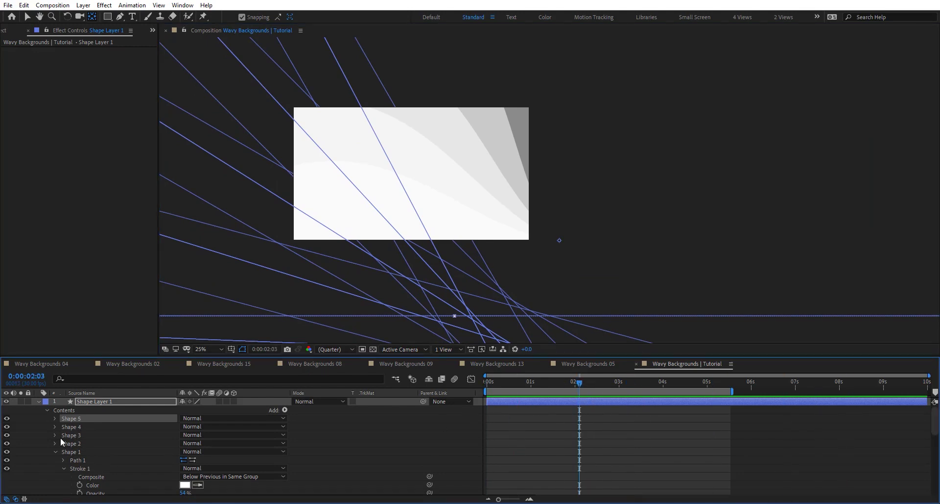
shift+click(75, 443)
key(Delete)
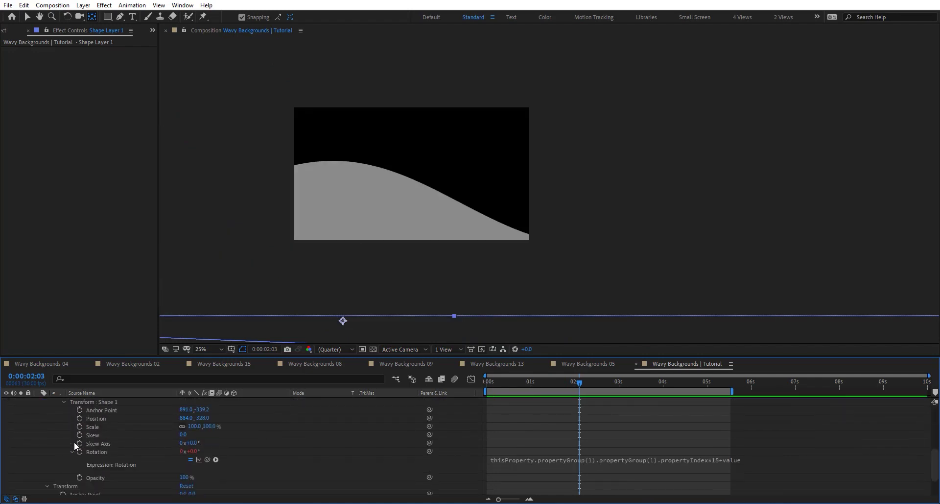
- Add the expression time*20 to the wave phase of Shape 1's stroke
scroll(72, 454, down, 1)
scroll(98, 435, up, 2)
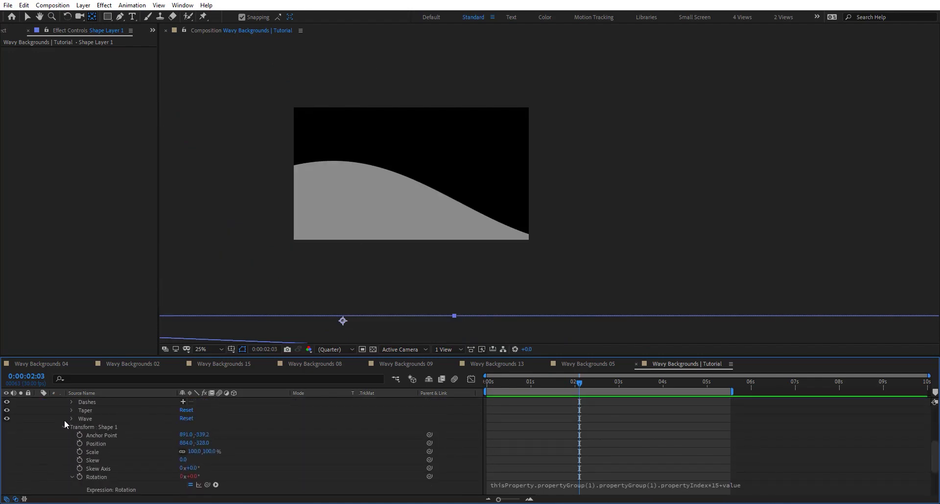
alt+click(88, 452)
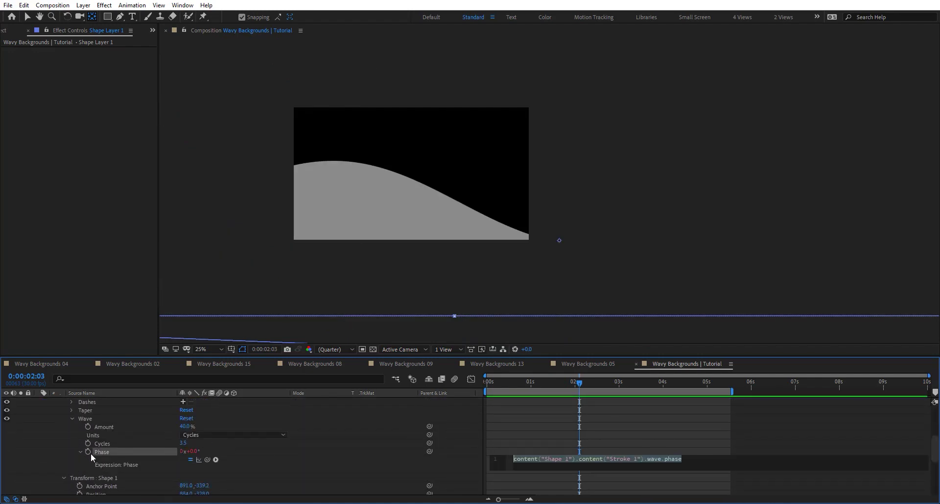
text(time*)
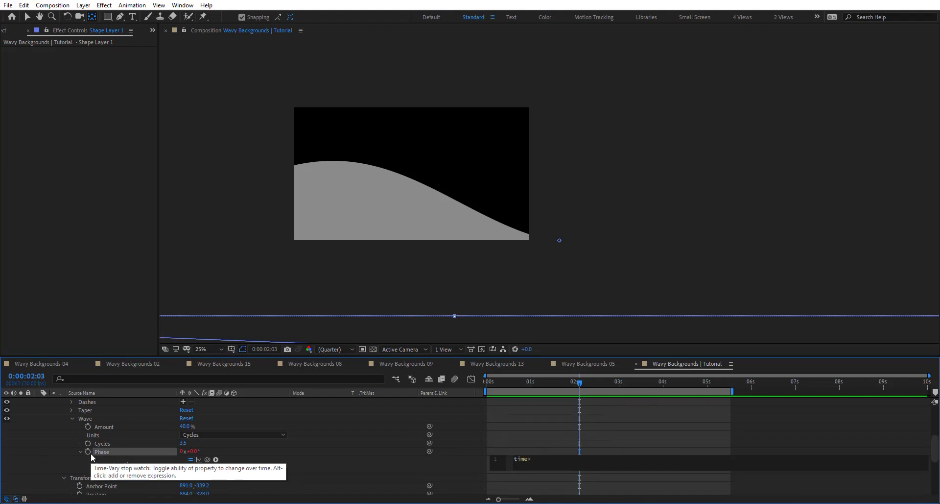
click(90, 453)
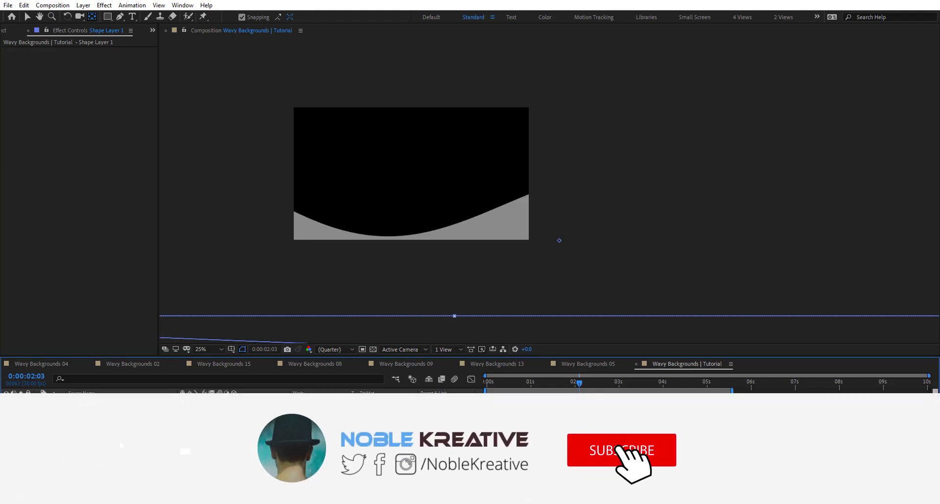
- Duplicate Shape 1 five times, up to Shape 6, and check the layered waves over the timeline
key(ctrl+d)
key(ctrl+d)
key(ctrl+d)
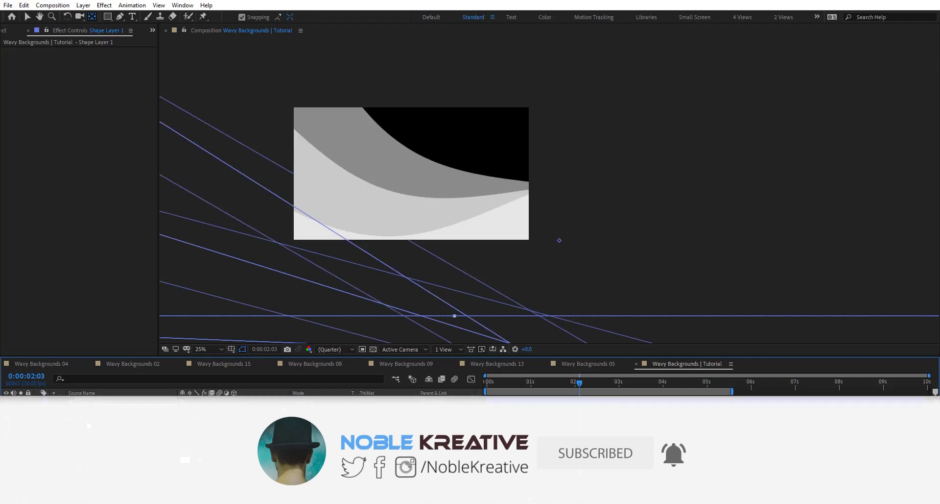
key(ctrl+d)
key(ctrl+d)
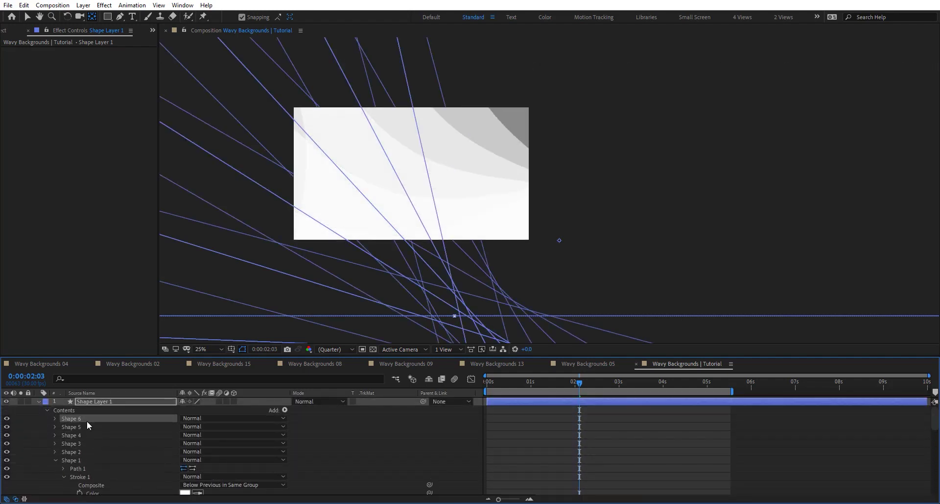
drag(490, 389, 580, 409)
- Identify Shape 1 by toggling its visibility, and enlarge its group scale to 118%
click(84, 466)
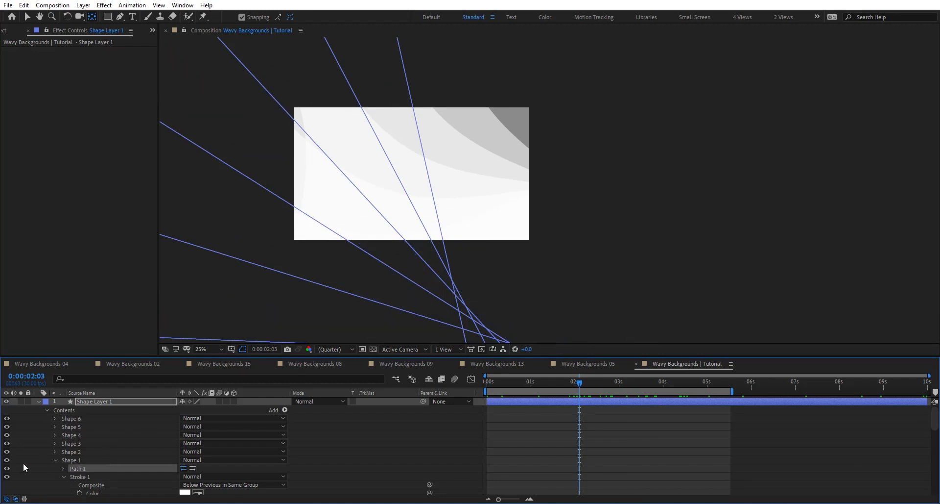
click(70, 459)
click(7, 459)
click(8, 459)
scroll(93, 466, down, 5)
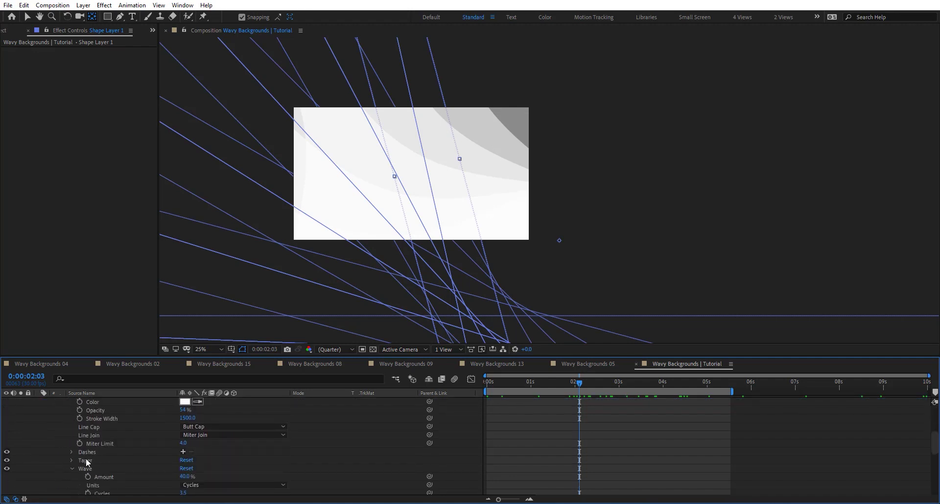
scroll(83, 456, down, 3)
scroll(113, 459, down, 2)
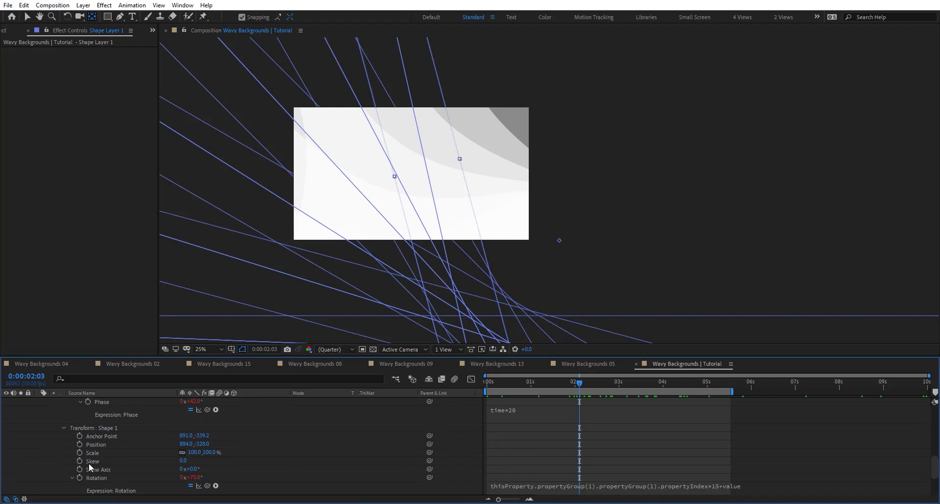
drag(194, 455, 202, 456)
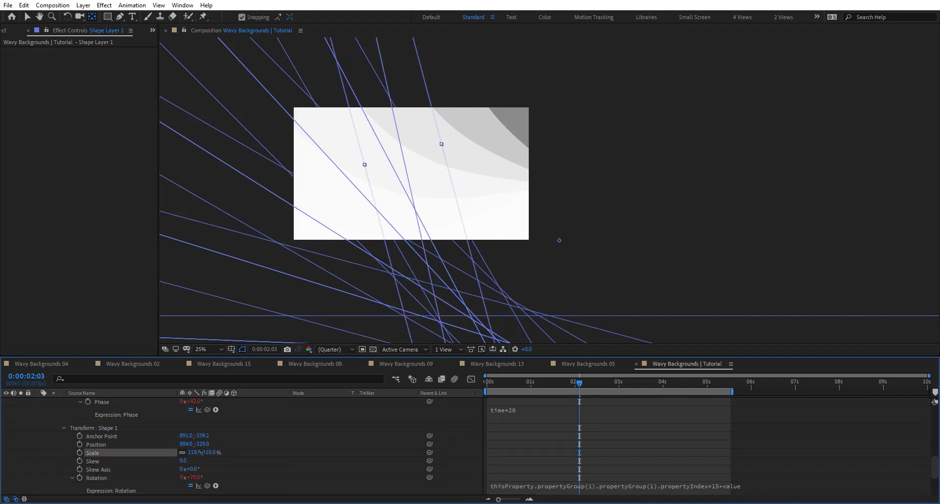
- Check the upper-right corner of the frame over time and enlarge Shape 1's scale slightly beyond 118%
key(space)
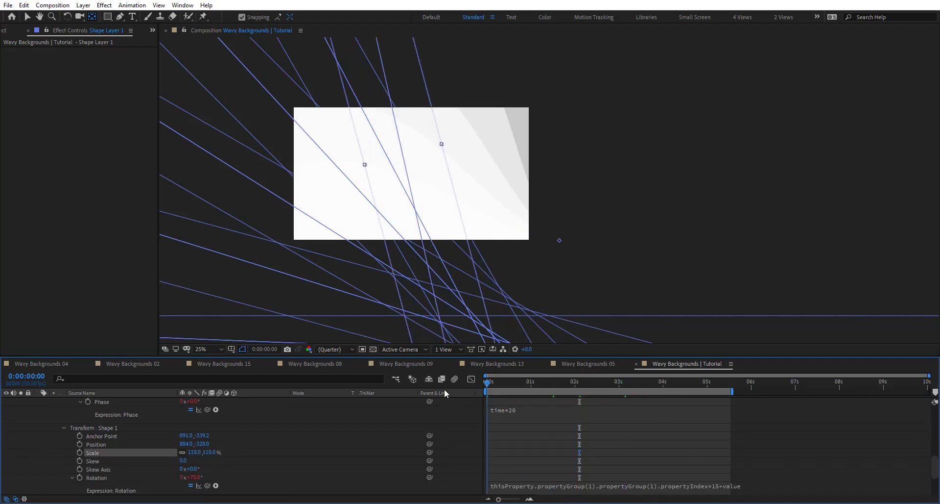
drag(516, 387, 545, 389)
drag(611, 391, 542, 389)
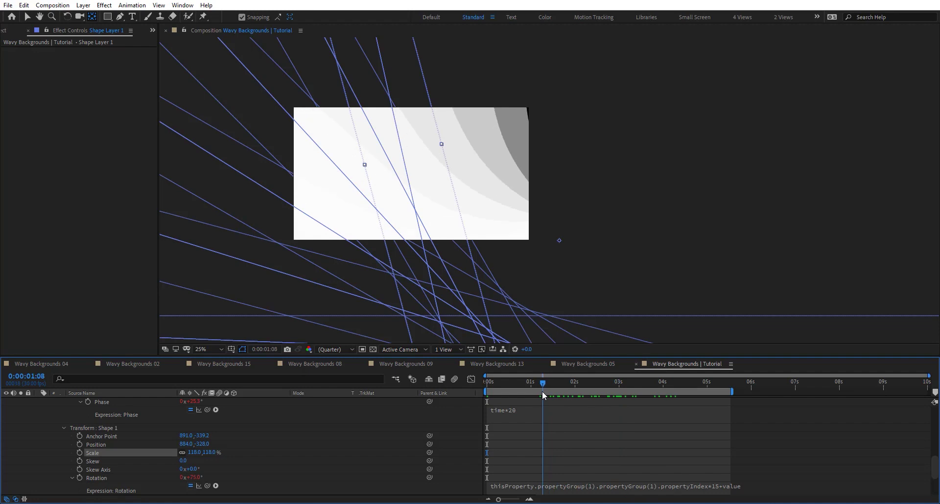
drag(209, 452, 217, 451)
- Select Shape 1's path and preview the layered wave animation with the whole composition fitted to the viewer
scroll(211, 440, up, 6)
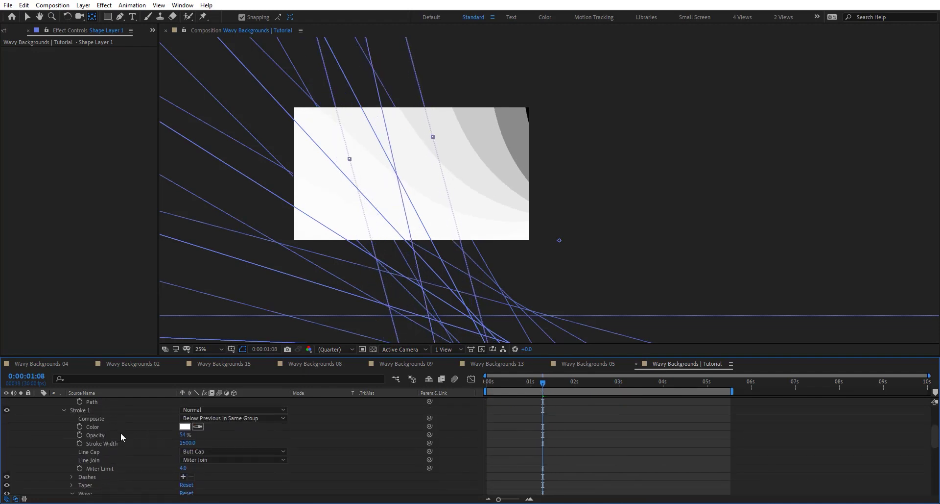
scroll(93, 419, up, 2)
click(97, 444)
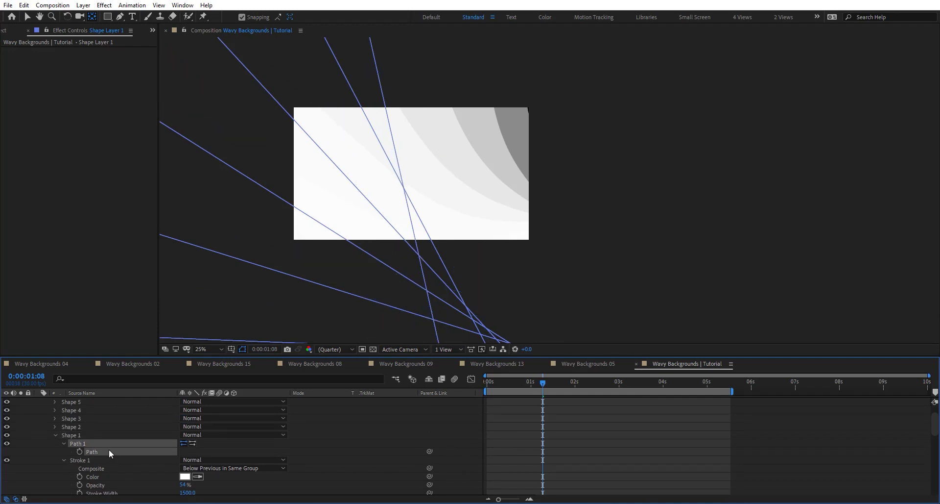
key(space)
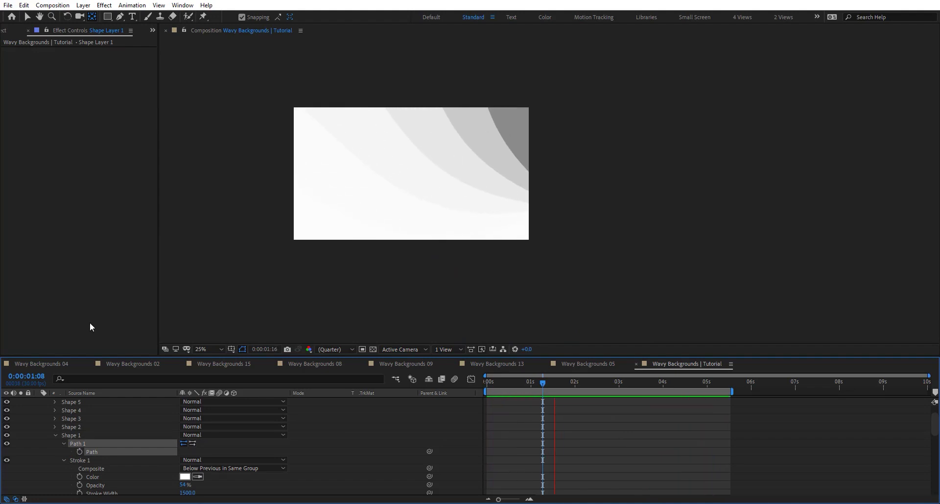
click(211, 348)
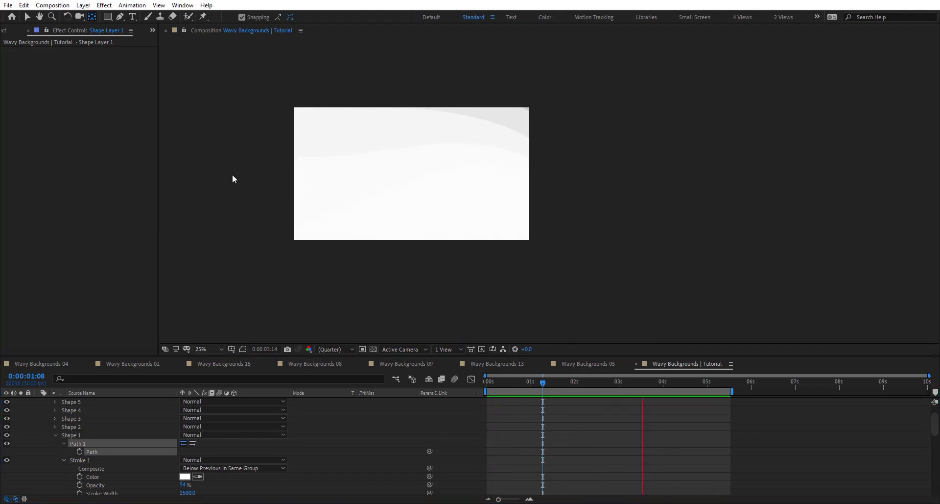
click(230, 174)
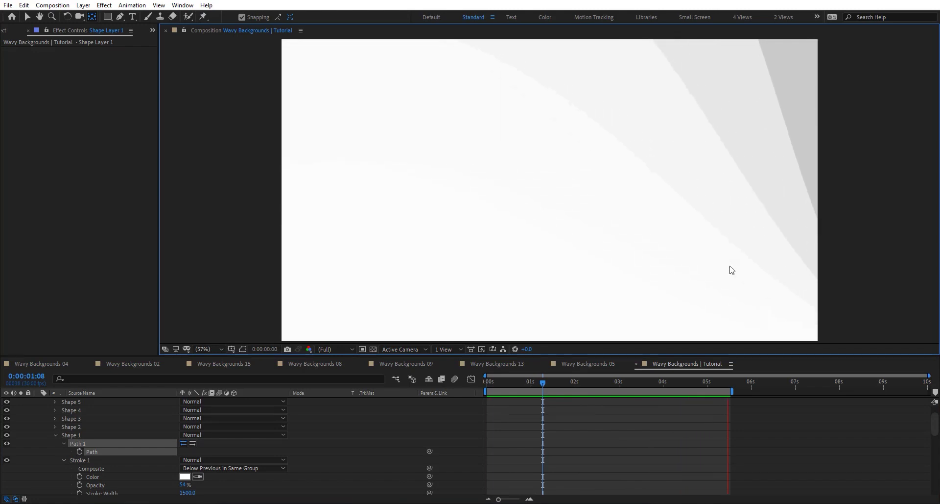
- Stop the preview and apply the CC Toner effect to Shape Layer 1
scroll(64, 429, up, 2)
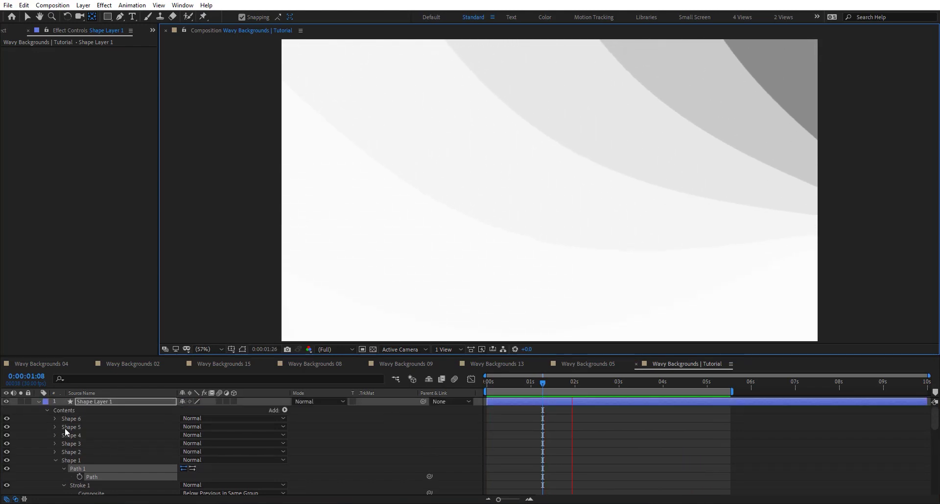
click(102, 399)
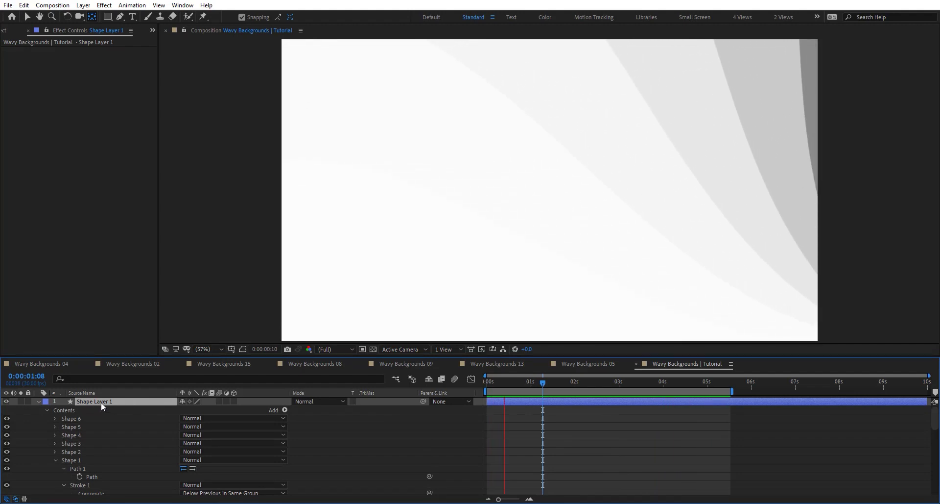
key(space)
key(ctrl+space)
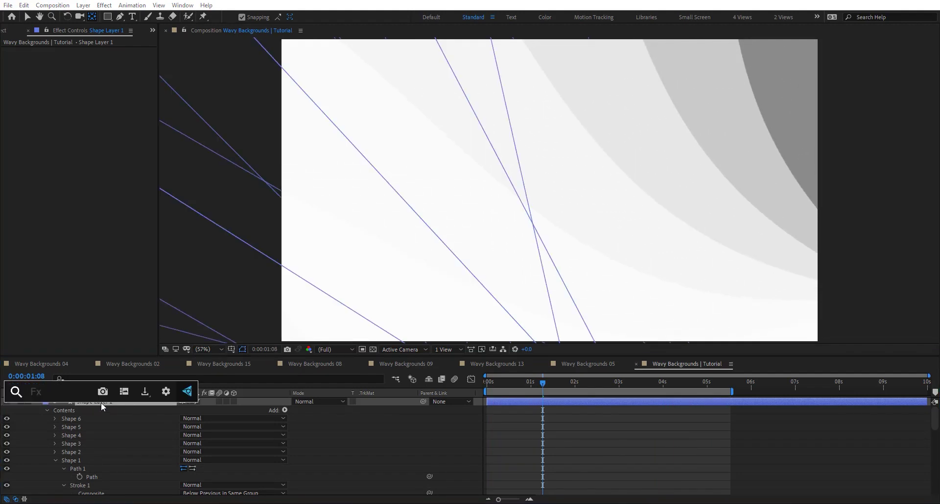
text(cc tonm)
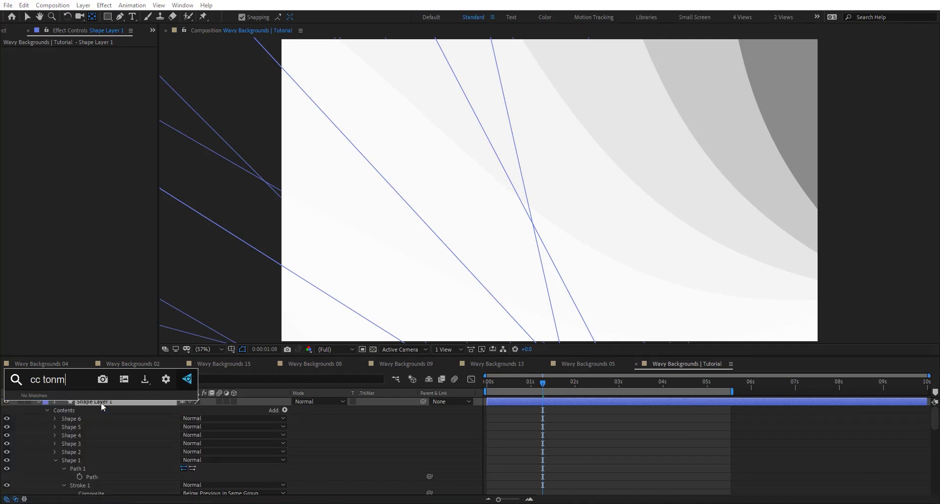
key(BackSpace)
key(Return)
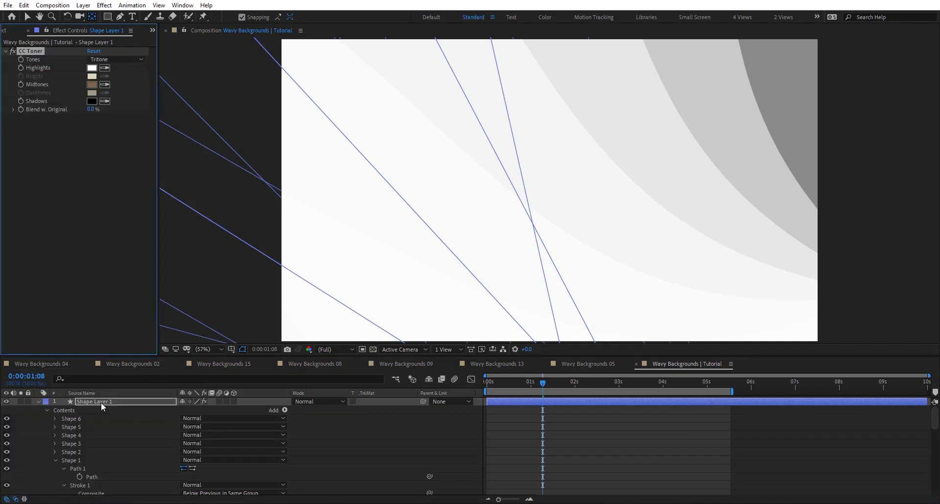
- Try a muted red (BB4545) as CC Toner's highlights colour
click(92, 68)
click(570, 317)
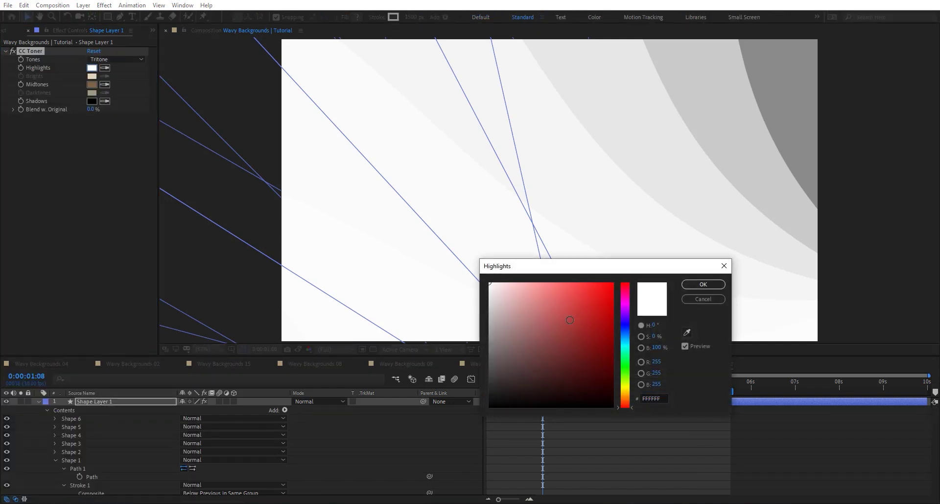
click(571, 335)
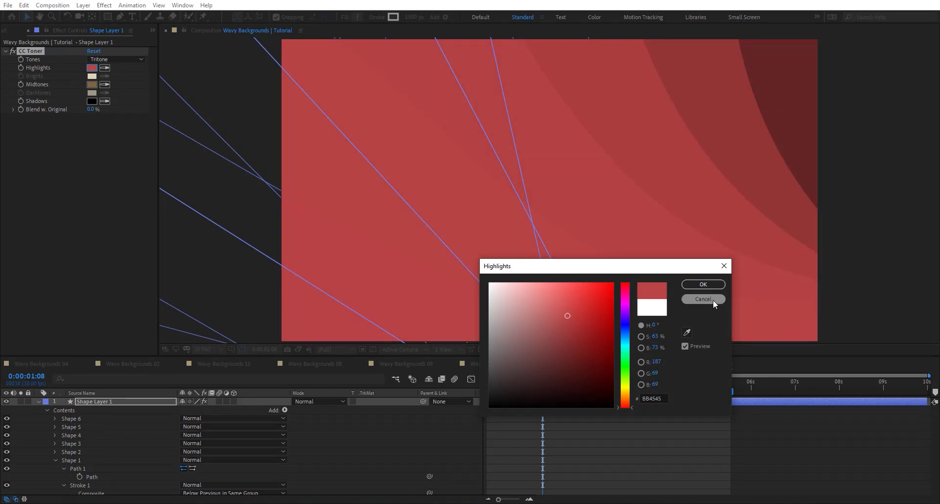
click(713, 299)
- Change the strokes of Shapes 1 to 6 to a radial gradient
click(78, 417)
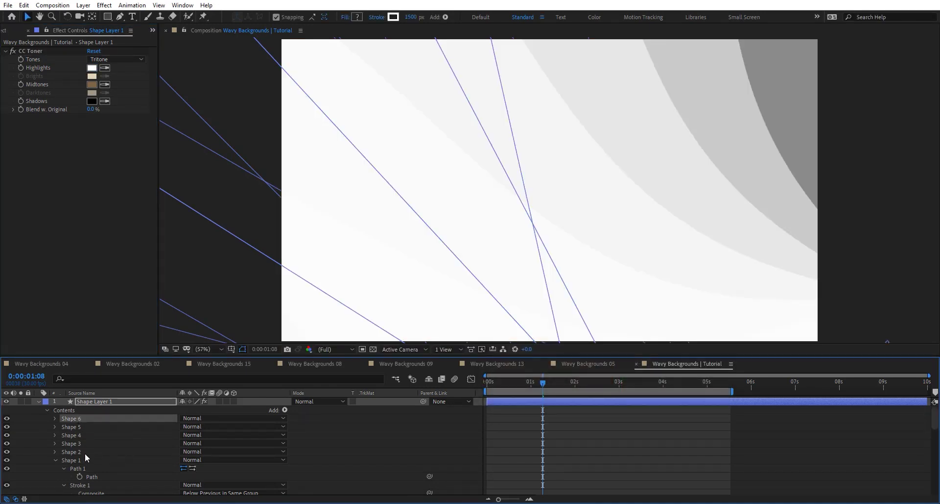
shift+click(84, 458)
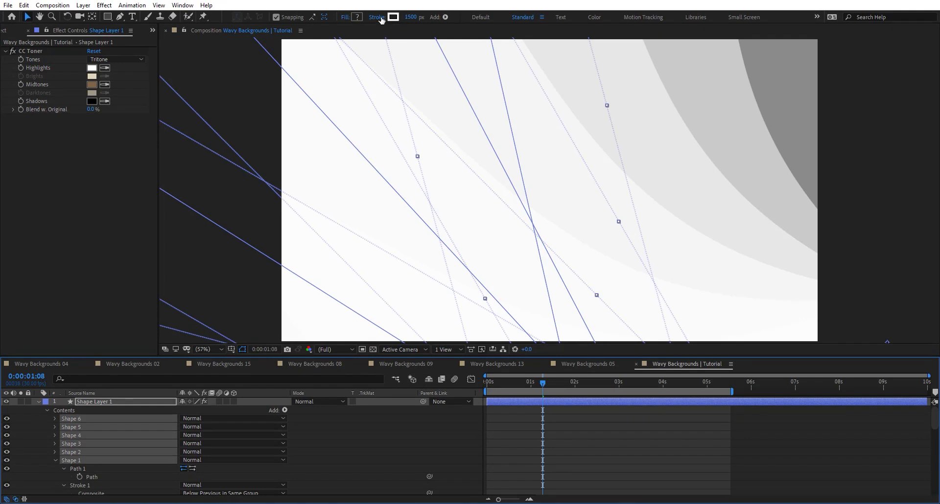
click(380, 18)
click(455, 223)
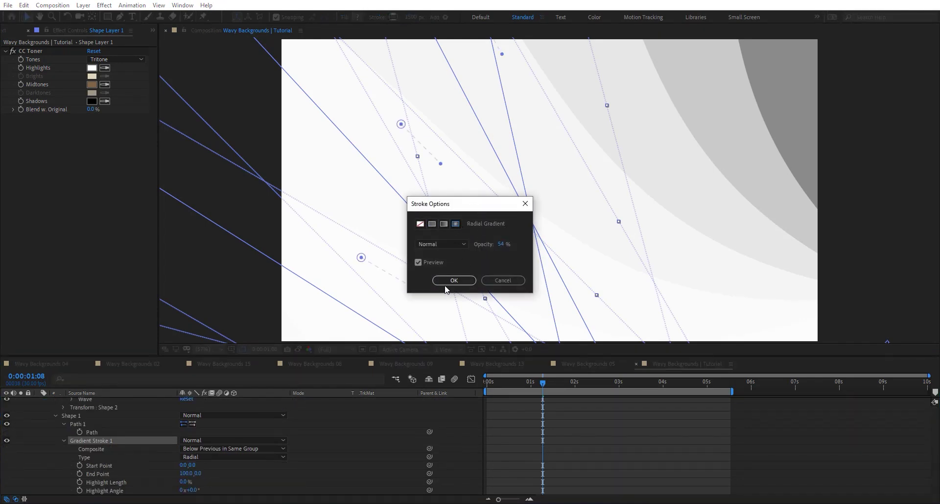
click(454, 280)
scroll(73, 430, down, 4)
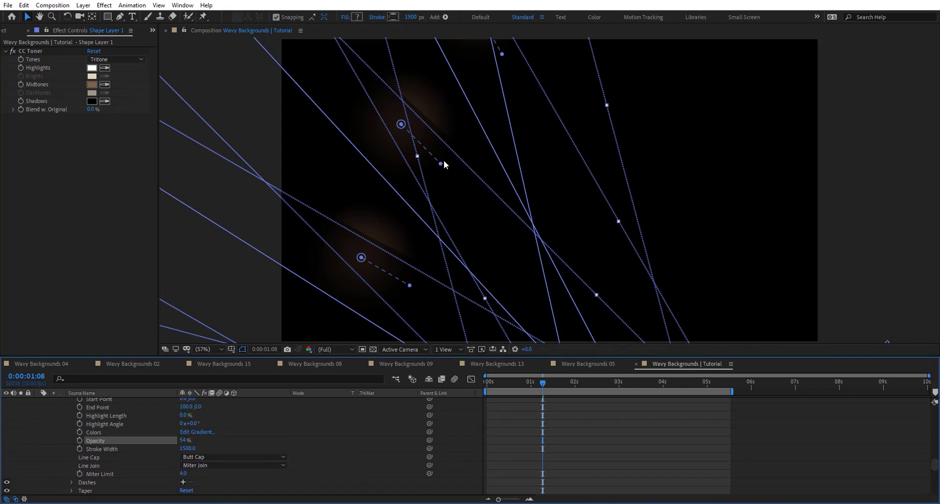
- Extend the gradient strokes' end points to 773.2, -459.9 and scrub the timeline to check the shading
drag(440, 164, 882, 246)
key(comma)
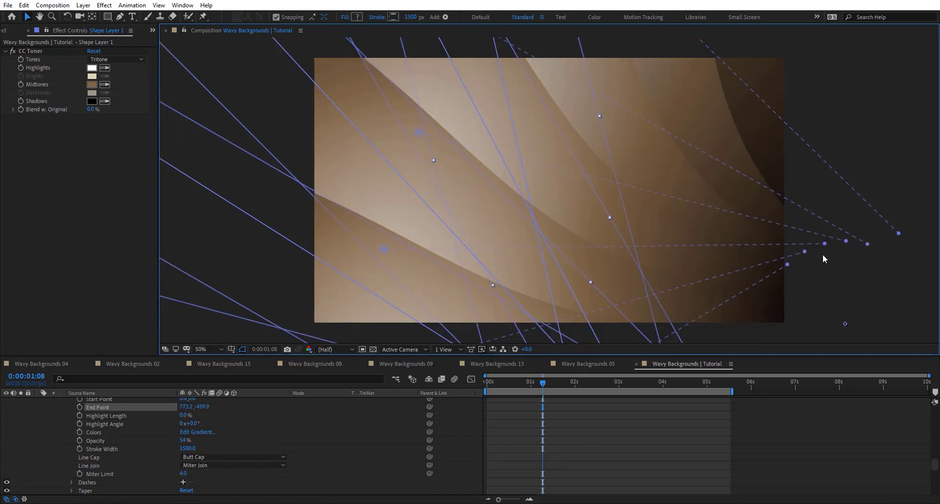
drag(569, 378, 859, 390)
click(561, 397)
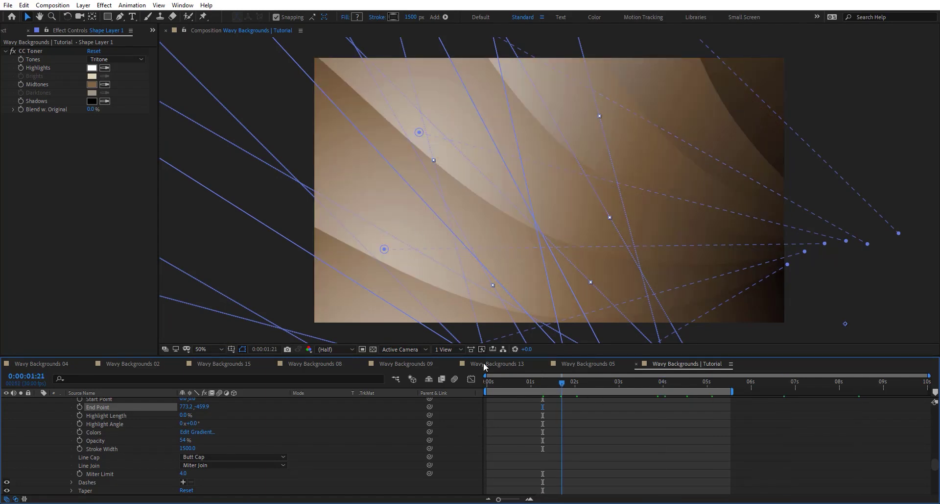
scroll(146, 431, down, 3)
scroll(135, 425, up, 5)
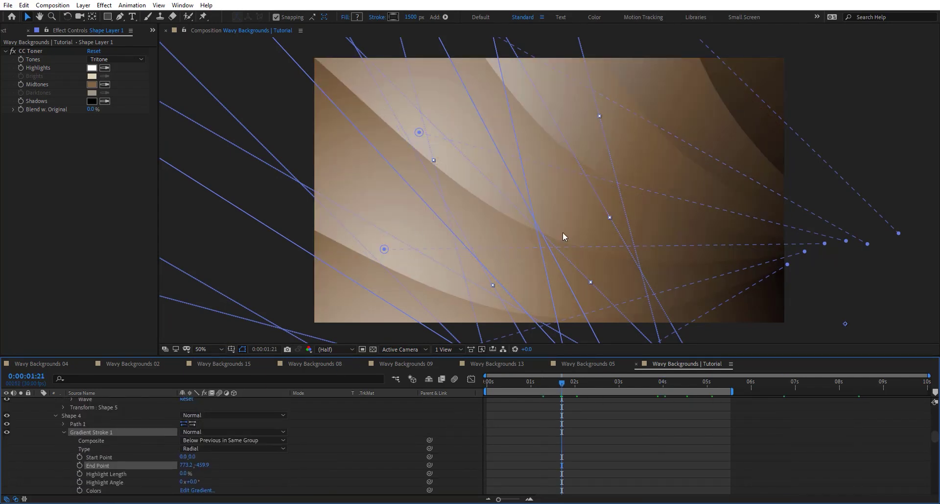
- Switch to the Wavy Backgrounds 13 composition and reveal the rotation expression on Shape Layer 1
click(492, 363)
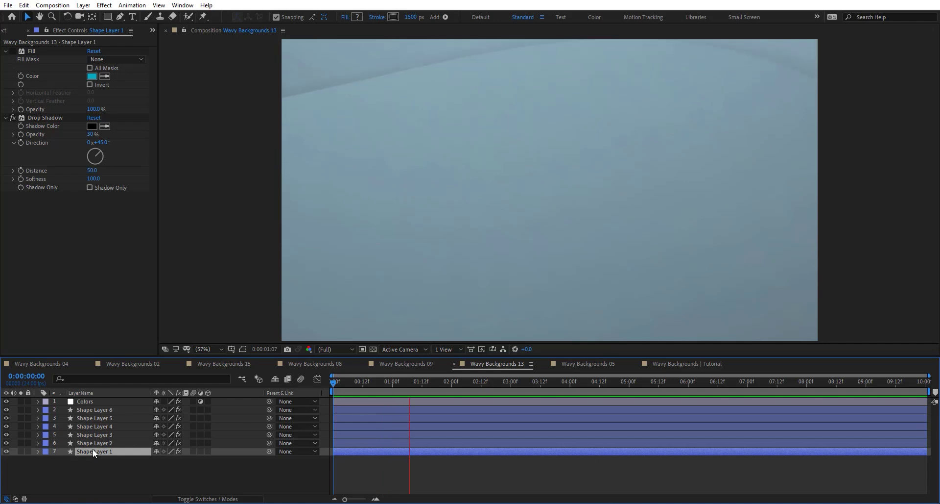
key(r)
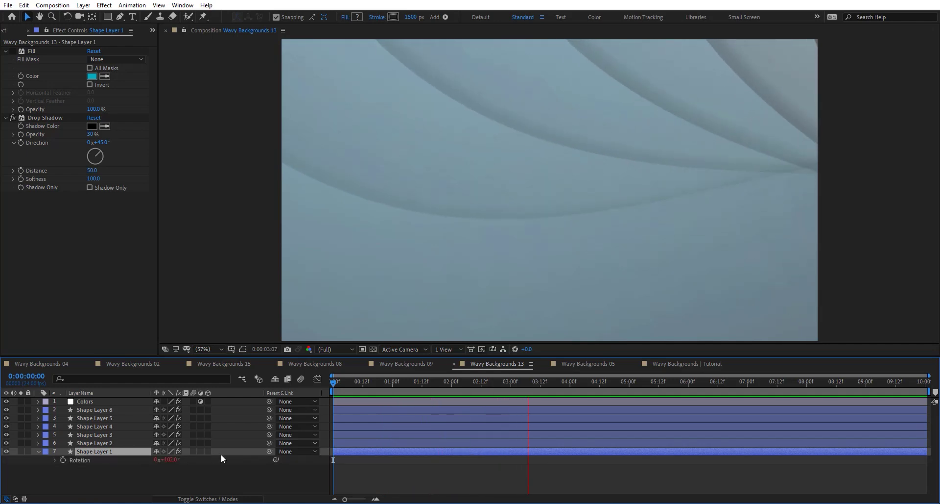
alt+click(60, 459)
text(index*15+value)
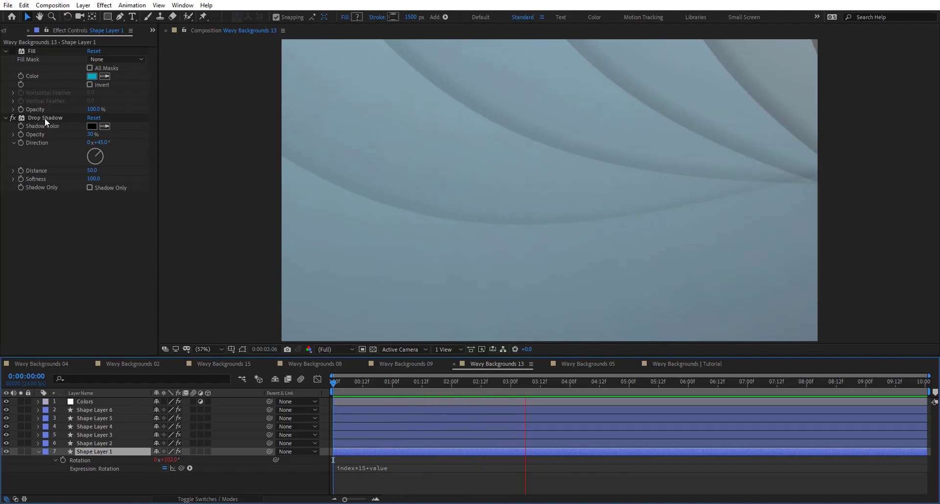
- Inspect the Fill and Drop Shadow effects on Shape Layers 2 to 4
click(89, 440)
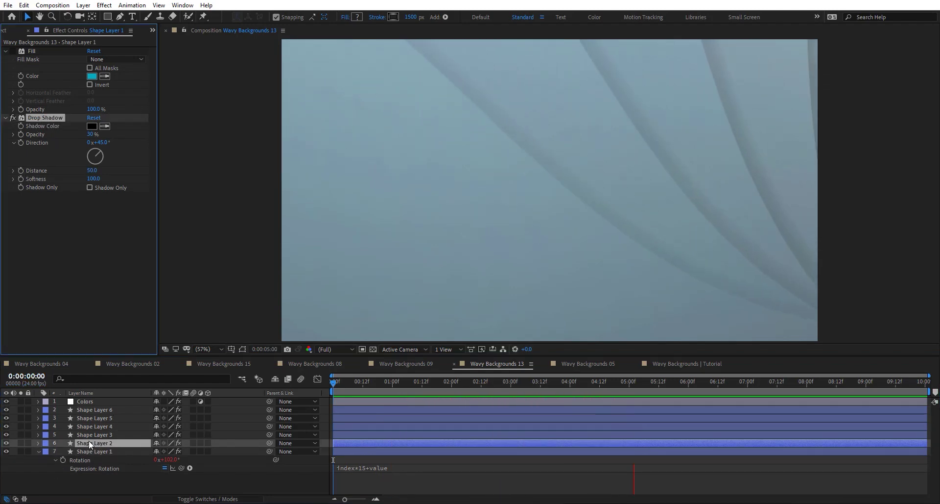
click(93, 434)
click(95, 426)
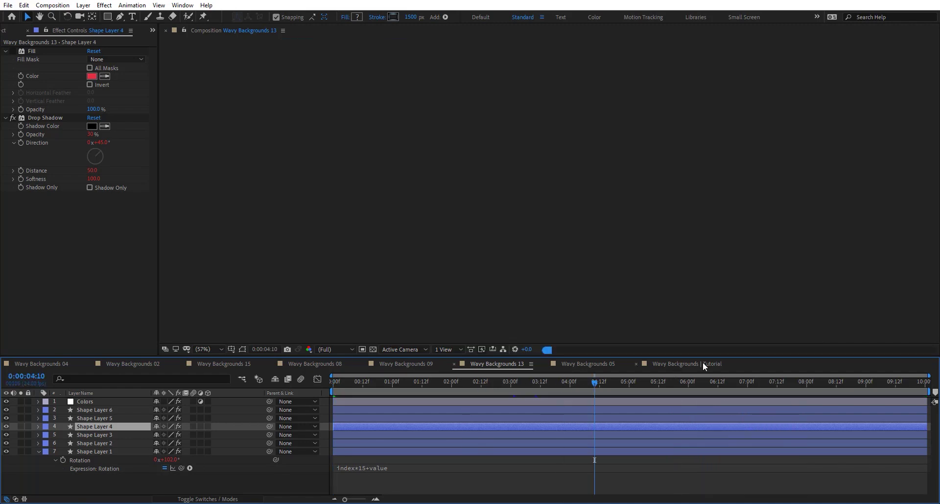
- Back in the Wavy Backgrounds | Tutorial composition, duplicate Shape Layer 1 and hide the original
click(704, 363)
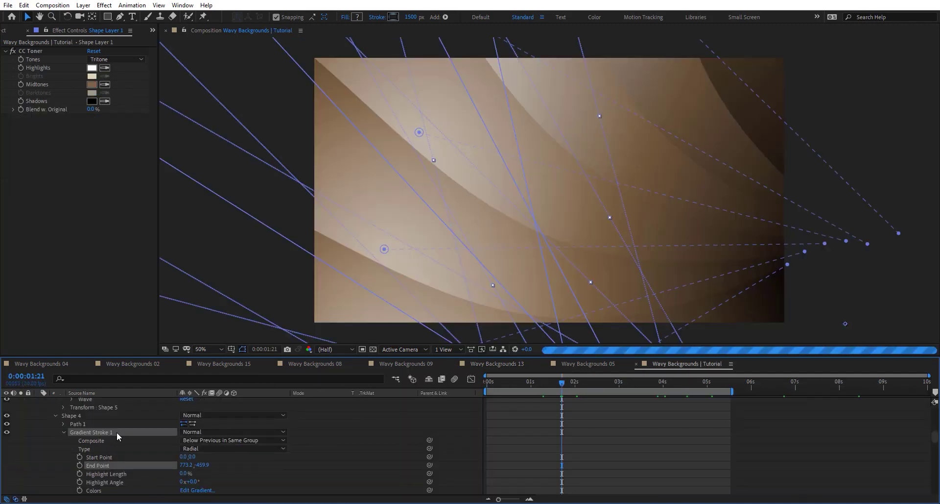
scroll(98, 411, up, 5)
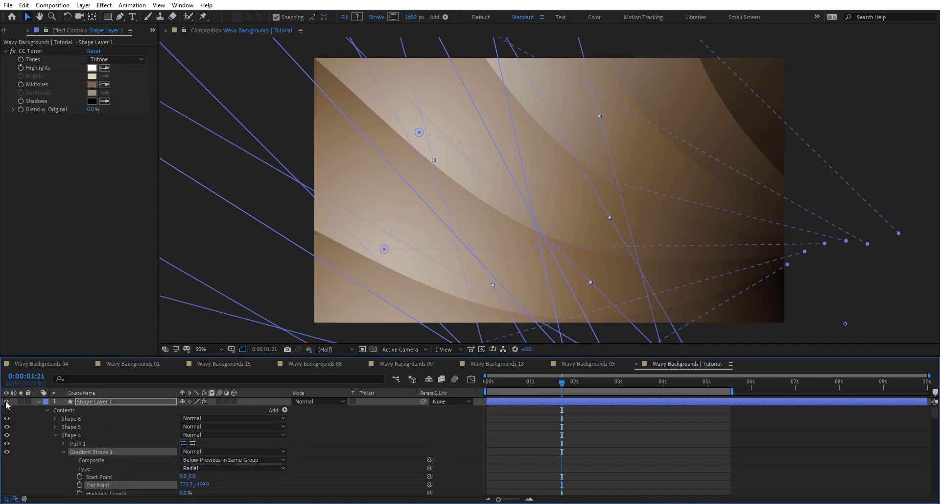
click(121, 404)
key(ctrl+d)
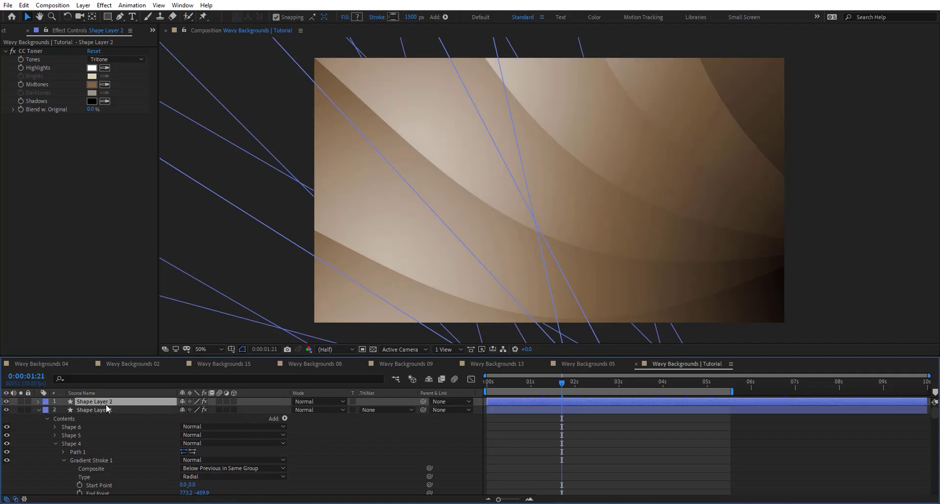
click(7, 409)
- Delete Shapes 2 to 6 and the CC Toner effect from Shape Layer 2, keeping only Shape 1
click(39, 401)
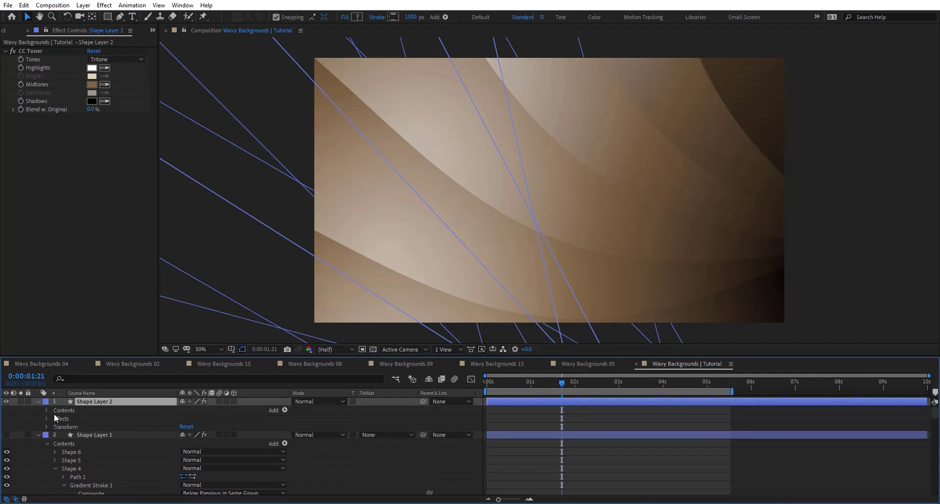
click(48, 412)
click(47, 410)
click(73, 418)
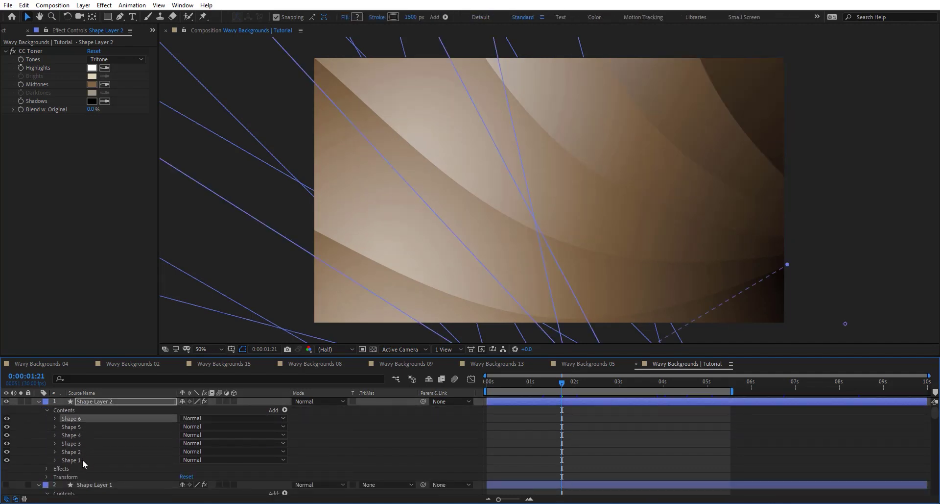
shift+click(80, 451)
key(Delete)
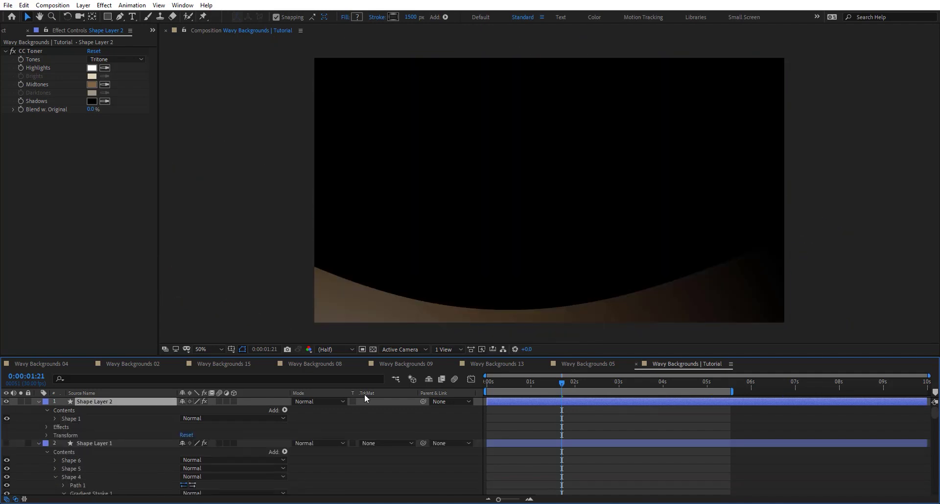
click(33, 51)
key(Delete)
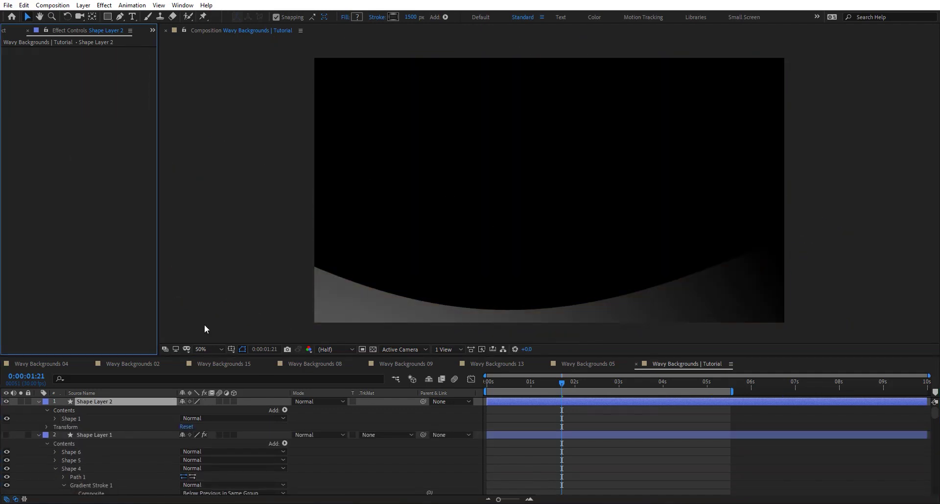
- Set Shape 1's rotation in Shape Layer 2 to 0° without an expression, and extend its gradient end point beyond the frame's right edge
click(55, 419)
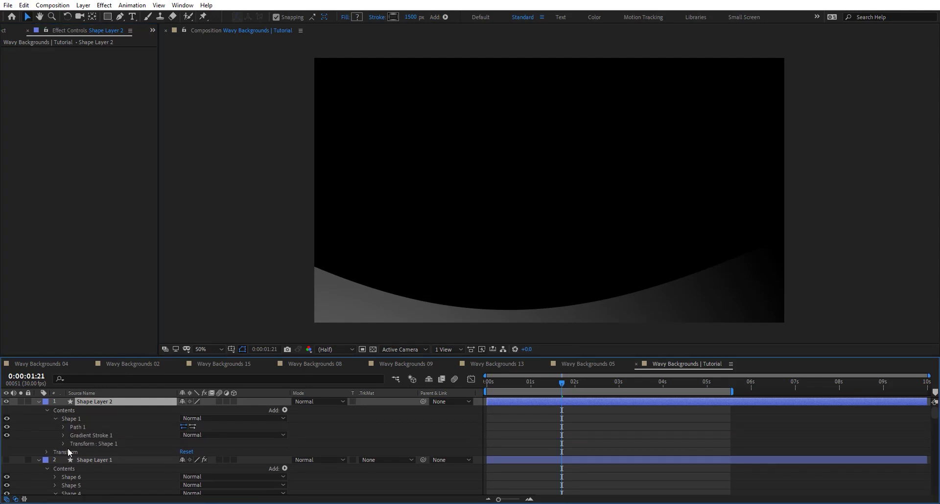
click(64, 443)
scroll(110, 443, down, 3)
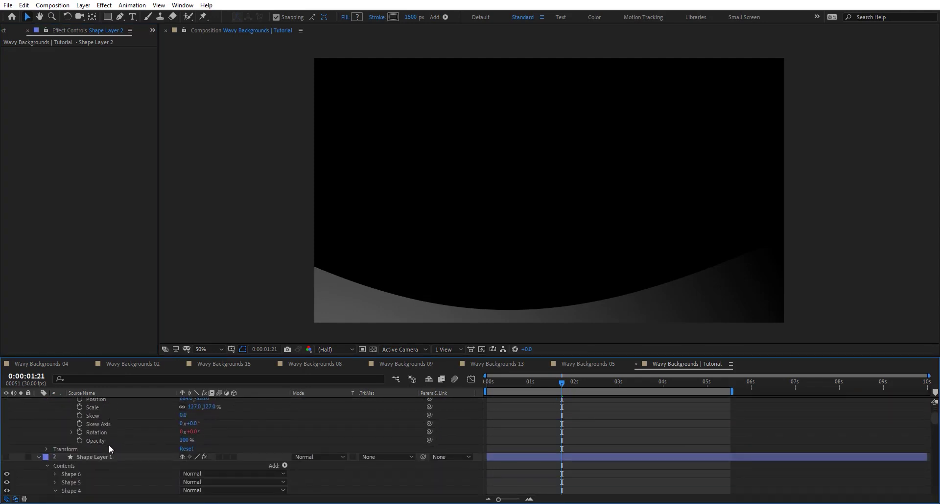
click(82, 433)
click(194, 431)
text(0)
key(Return)
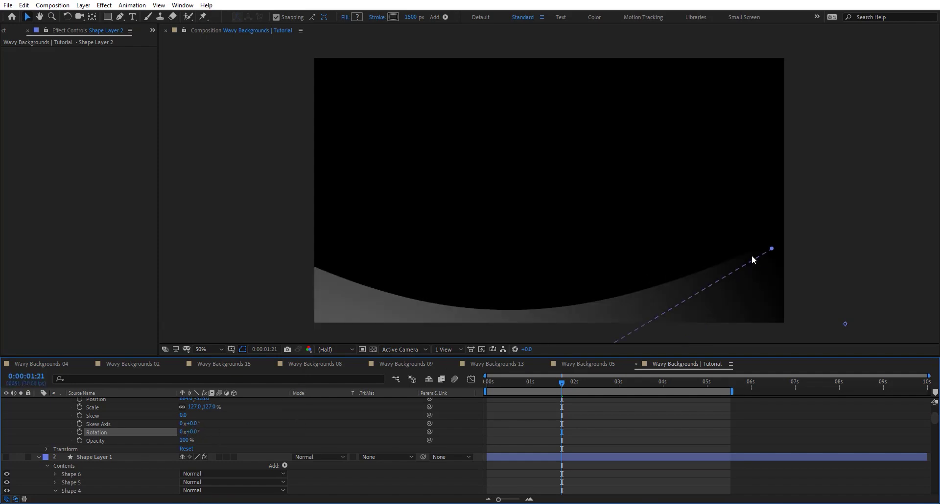
drag(773, 251, 866, 222)
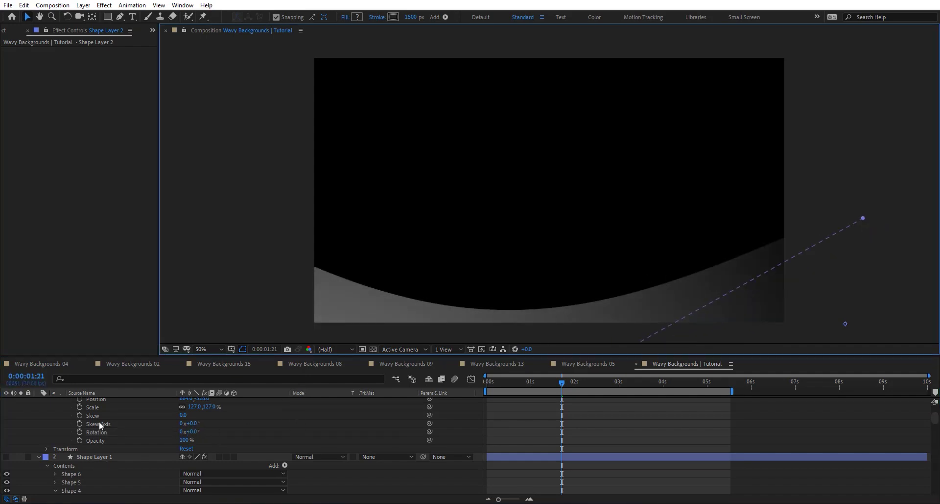
- Show Shape Layer 2's rotation and move its anchor point just outside the composition's lower-right corner
scroll(103, 417, up, 5)
click(105, 400)
key(r)
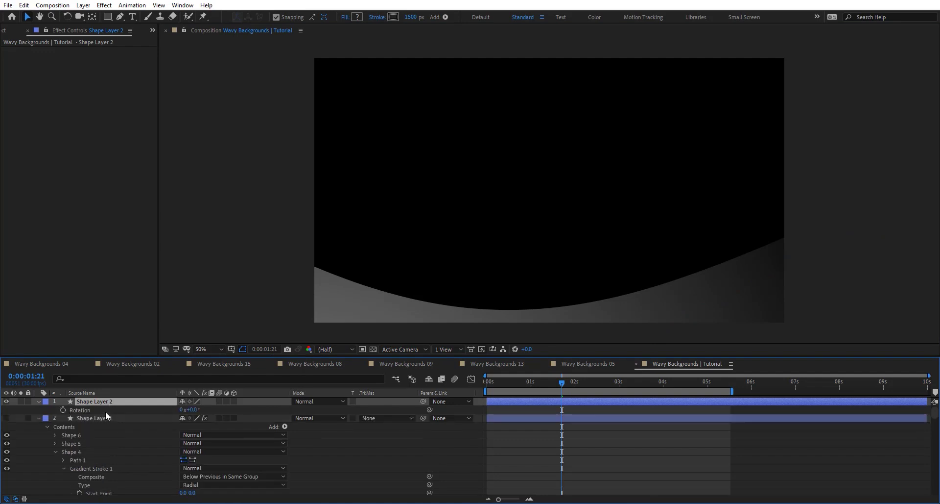
scroll(583, 260, down, 2)
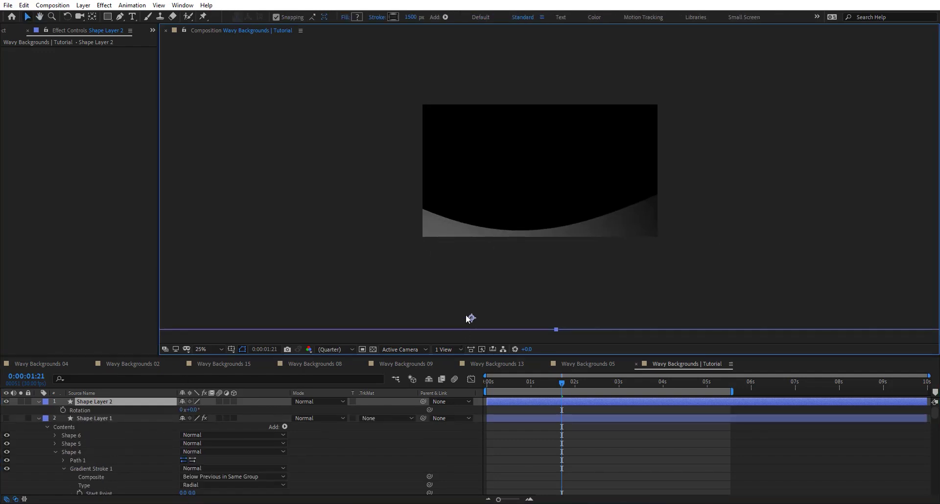
key(y)
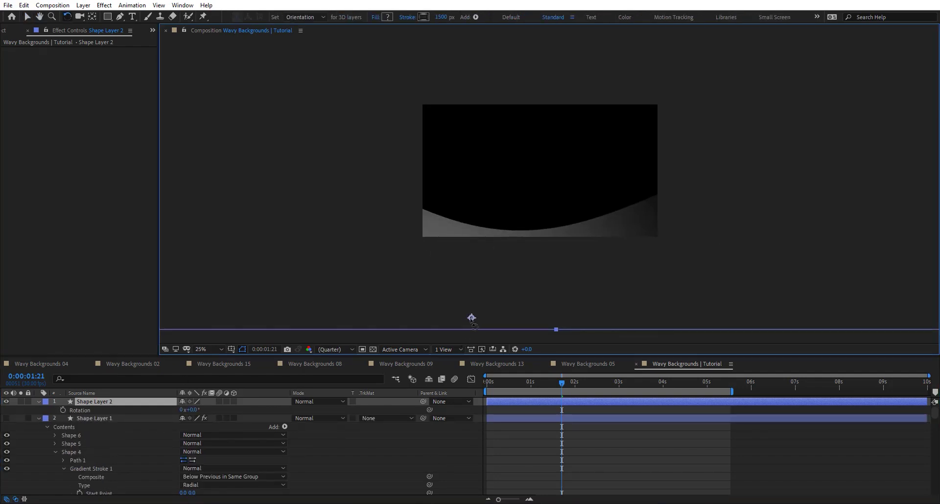
drag(472, 319, 658, 229)
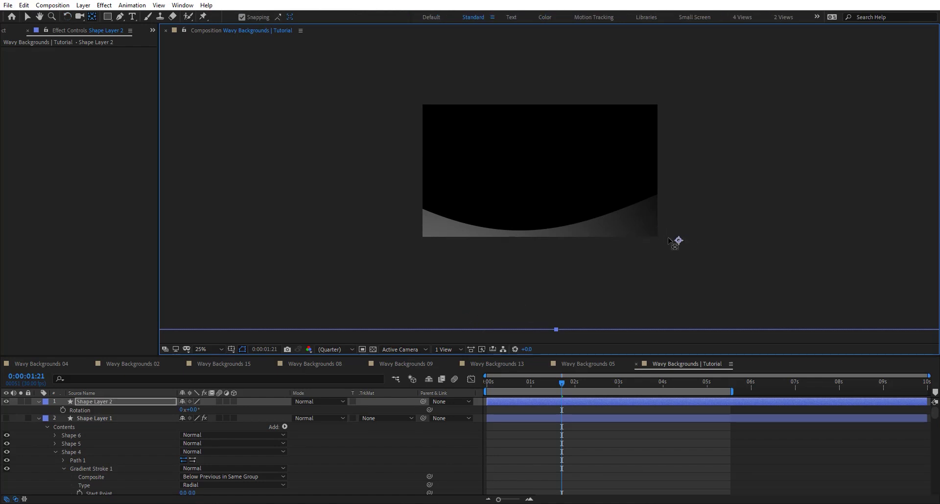
- Nudge Shape Layer 2 to the right until the wave's lowest point sits near the composition's right edge
key(h)
drag(597, 174, 562, 202)
scroll(562, 201, down, 2)
key(y)
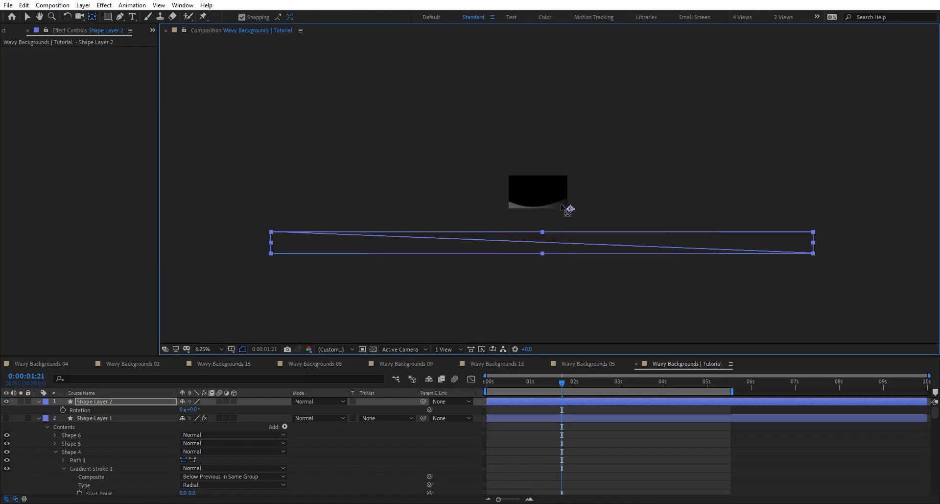
key(shift+Right)
key(shift+Right)
key(shift+Right)
key(shift+Right)
key(shift+Right)
key(shift+Right)
key(shift+Right)
key(shift+Right)
key(shift+Right)
key(shift+Right)
key(shift+Right)
key(shift+Right)
key(shift+Right)
key(shift+Right)
key(shift+Right)
key(shift+Right)
key(shift+Right)
key(shift+Right)
key(shift+Right)
key(shift+Right)
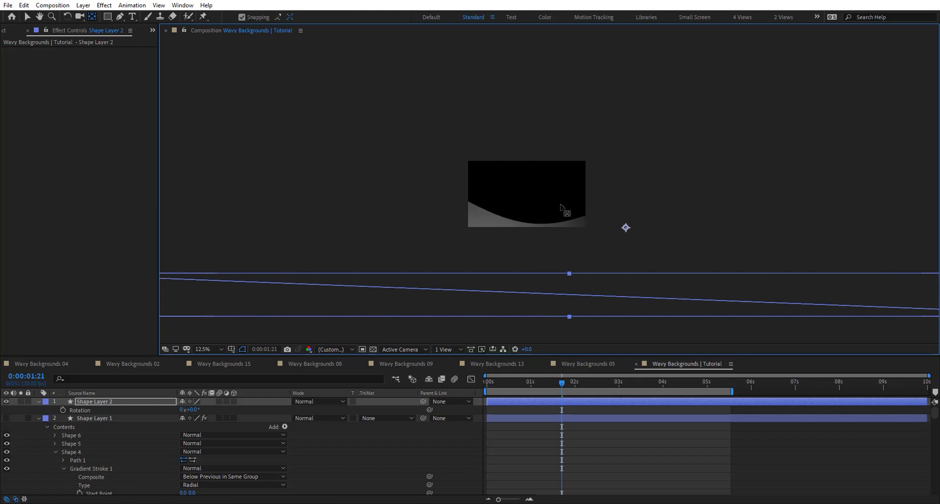
key(shift+Right)
key(shift+Right)
key(shift+Right)
key(shift+Right)
key(shift+Right)
key(shift+Right)
key(shift+Right)
key(shift+Right)
key(shift+Right)
key(shift+Right)
key(shift+Right)
key(shift+Right)
key(shift+Right)
key(shift+Right)
key(shift+Right)
key(shift+Right)
key(shift+Right)
key(shift+Right)
key(shift+Right)
key(shift+Right)
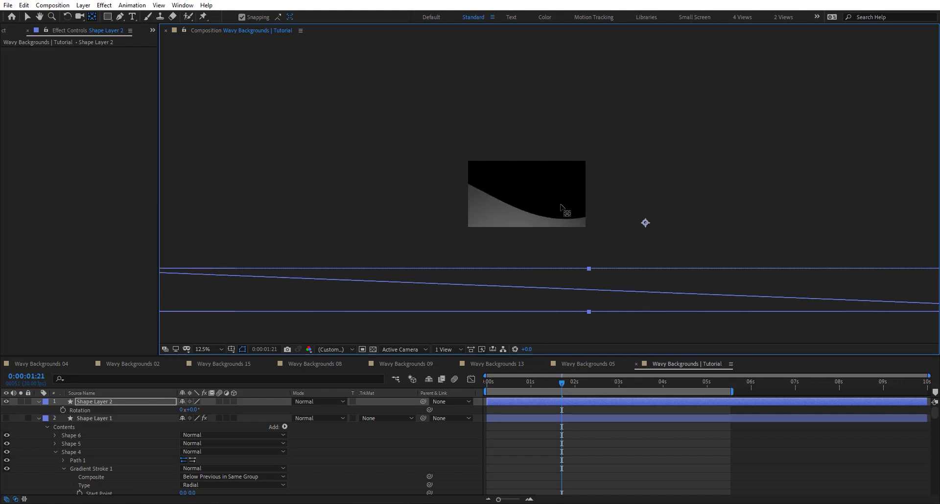
- Add the expression index*15+value to Shape Layer 2's rotation
alt+click(63, 409)
text(tindex)
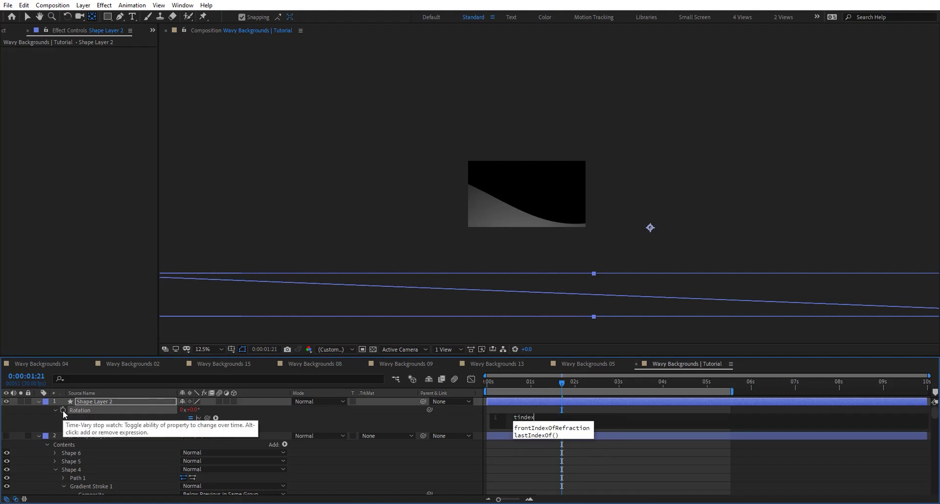
key(BackSpace)
key(BackSpace)
key(BackSpace)
key(BackSpace)
key(BackSpace)
text(inde)
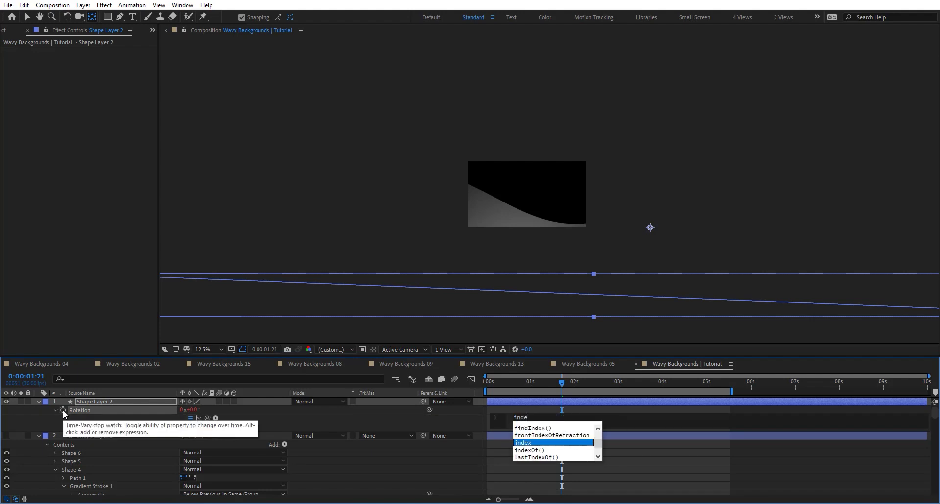
text(x)
key(Return)
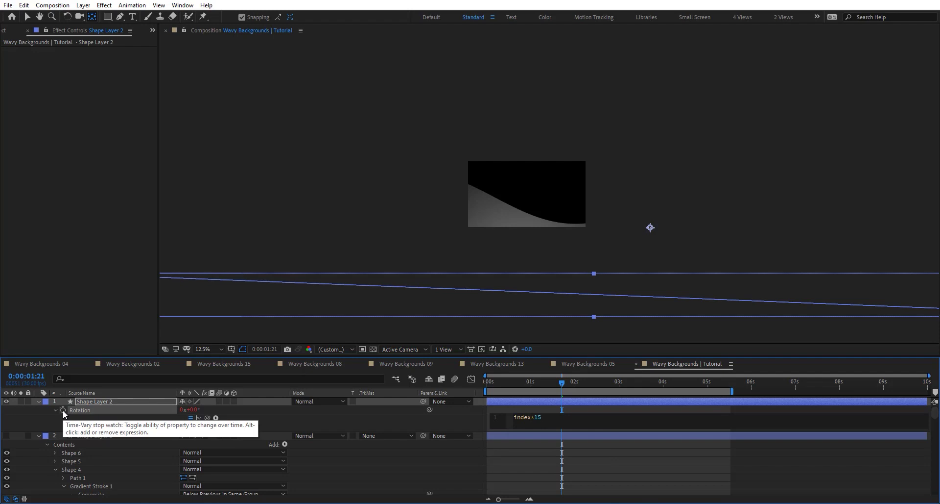
text(*15+va)
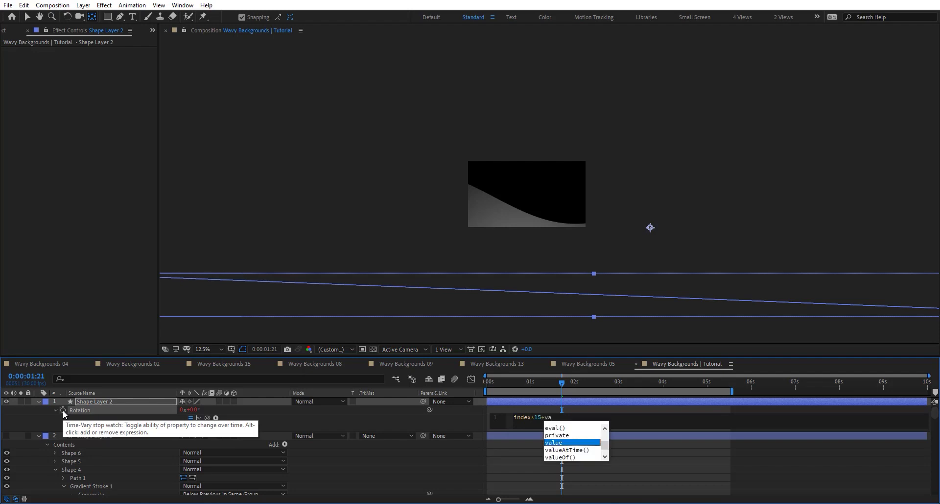
key(Return)
click(140, 424)
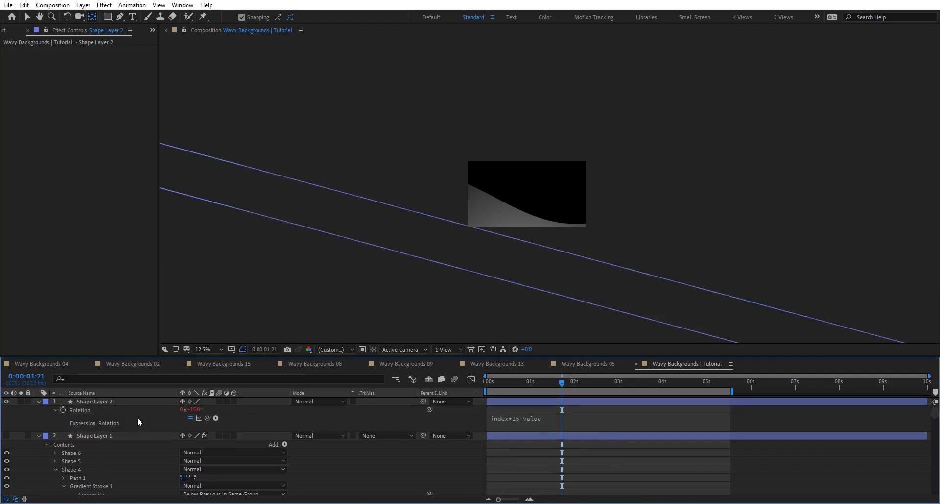
- Set Shape Layer 2's base rotation value to -15° to offset the expression
click(146, 408)
click(191, 409)
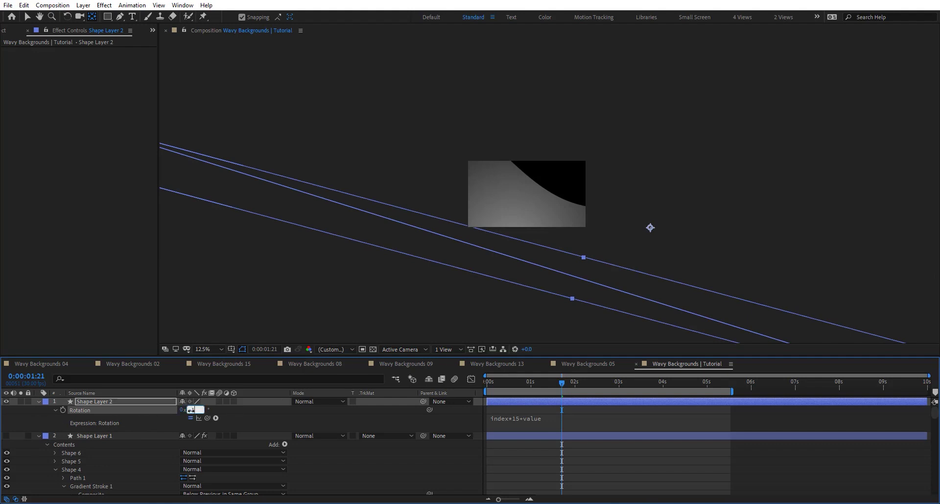
text(-15)
key(Return)
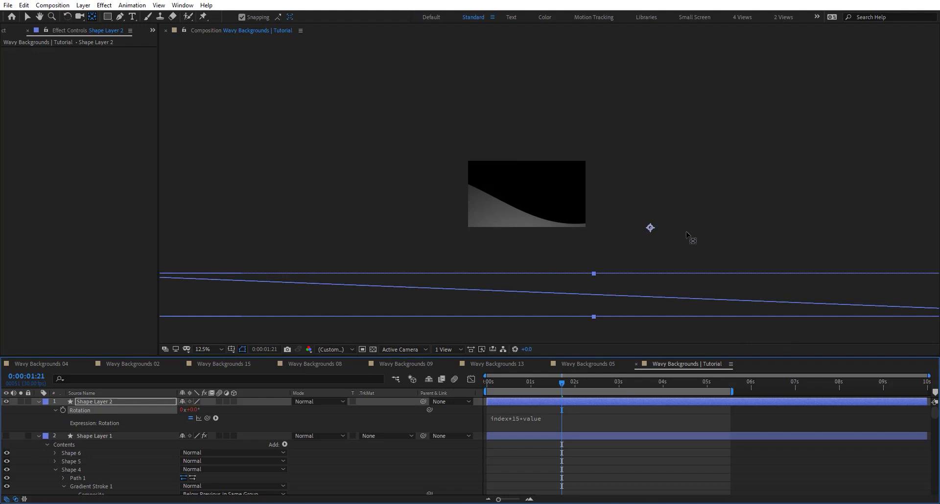
- Duplicate Shape Layer 2 four times to fan the wave across the composition
click(132, 401)
key(ctrl+d)
key(ctrl+d)
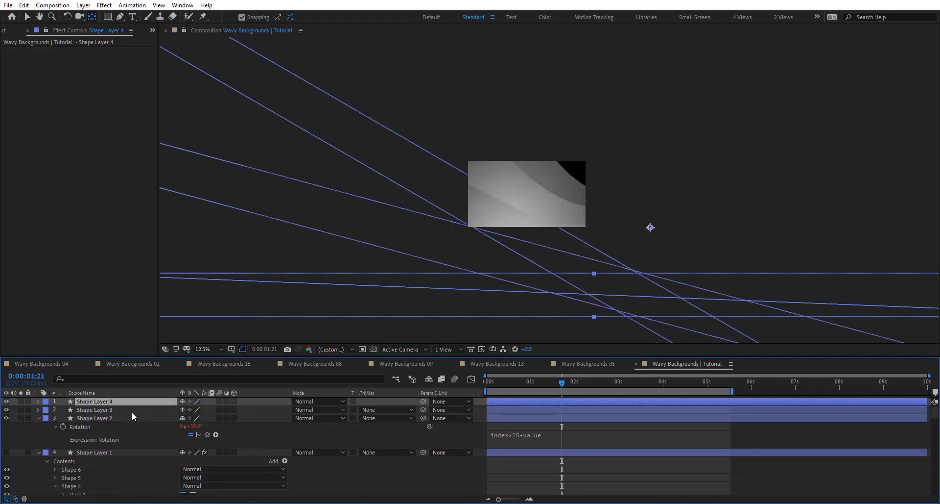
key(ctrl+d)
key(ctrl+d)
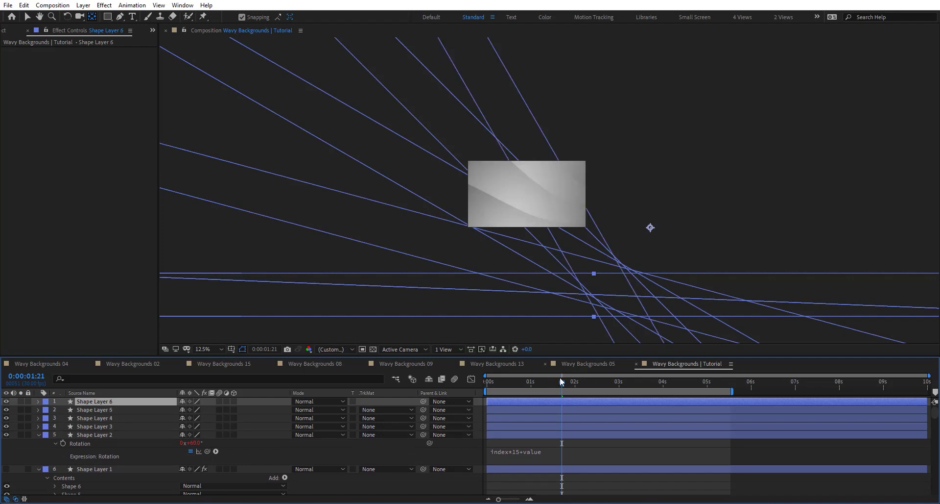
- At about 0:00:07:29, shift Shape Layers 2 to 6 together slightly left and down in the composition
drag(539, 386, 838, 392)
shift+click(78, 434)
key(v)
drag(651, 229, 628, 230)
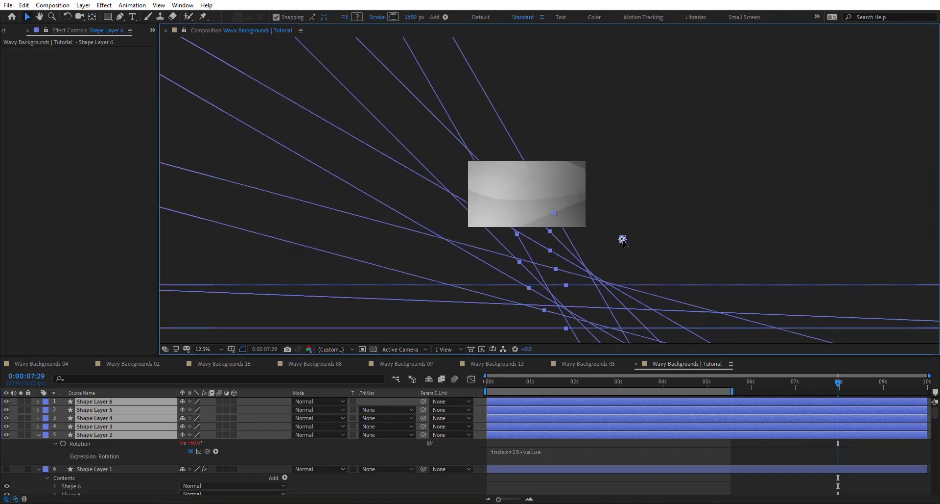
- Apply a Drop Shadow to Shape Layer 3 with direction 29°, distance 25 and softness 36
click(119, 435)
click(116, 422)
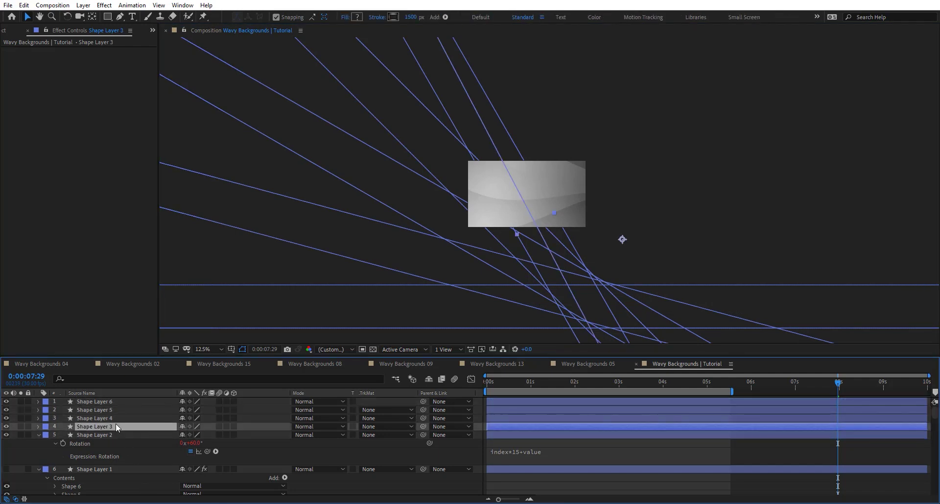
key(ctrl+space)
text(drop)
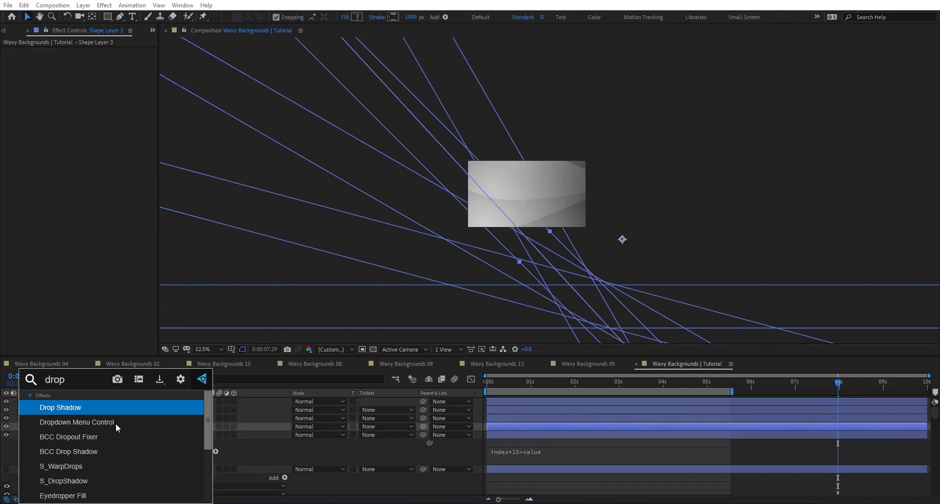
key(Return)
click(99, 83)
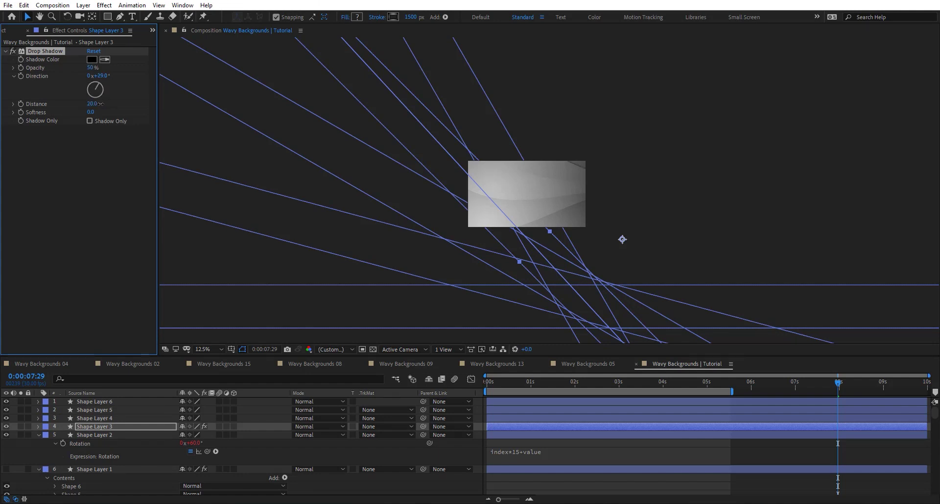
drag(91, 113, 99, 111)
- Move the Drop Shadow effect from Shape Layer 3 to Shape Layer 6
key(Delete)
click(111, 433)
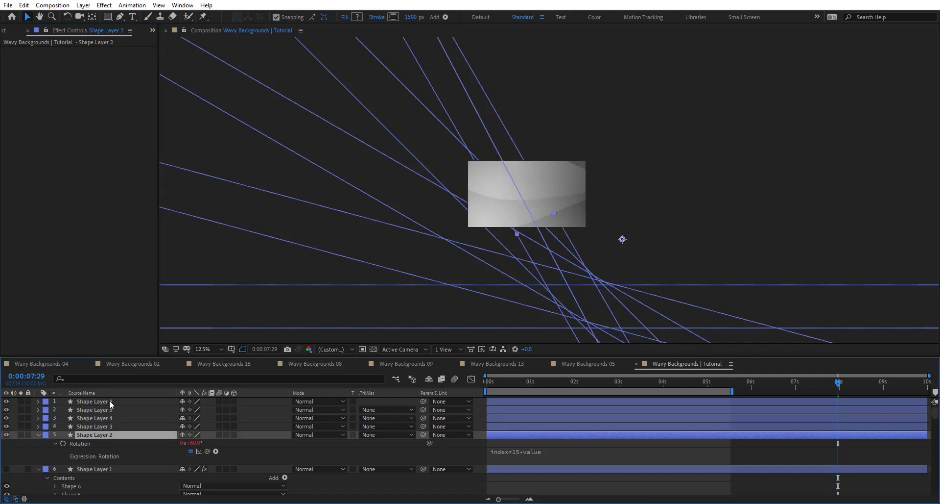
click(110, 399)
key(ctrl+v)
key(period)
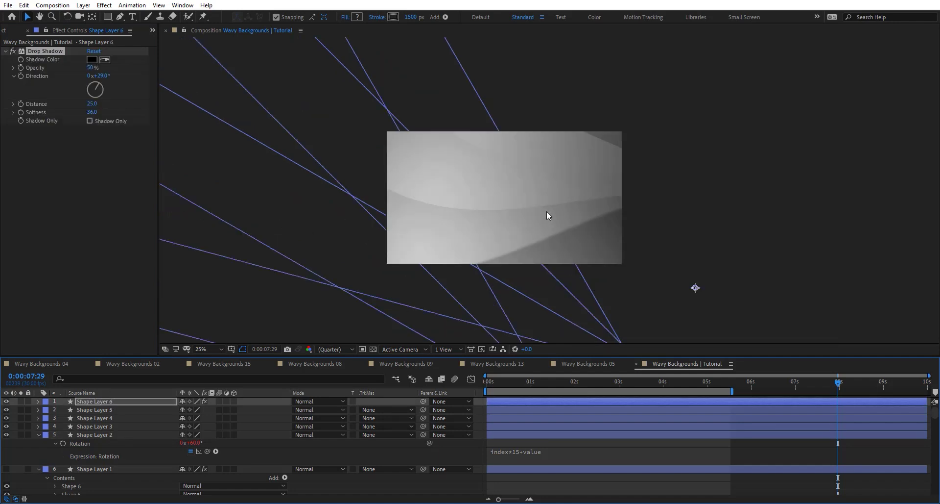
- Set Shape Layer 6's Drop Shadow to direction -39°, distance 71, opacity 30% and softness 73
drag(97, 89, 119, 107)
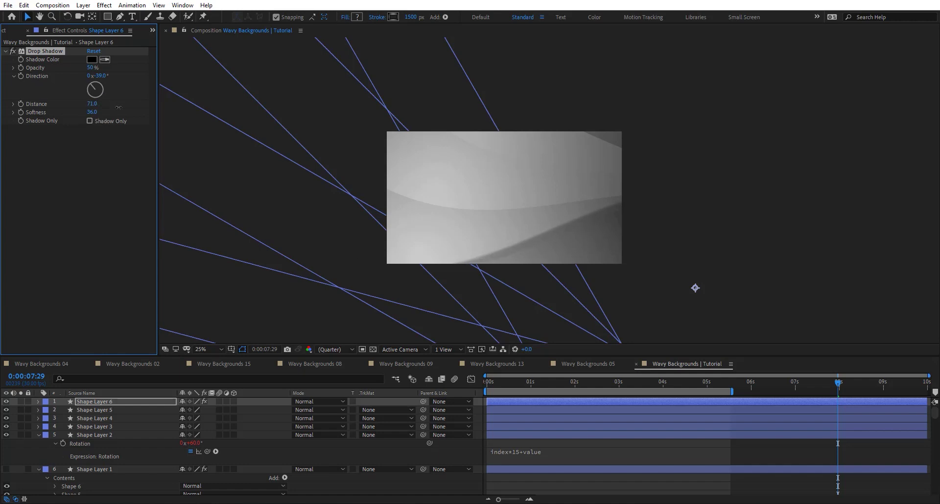
click(90, 68)
text(20)
key(Return)
text(30)
key(Return)
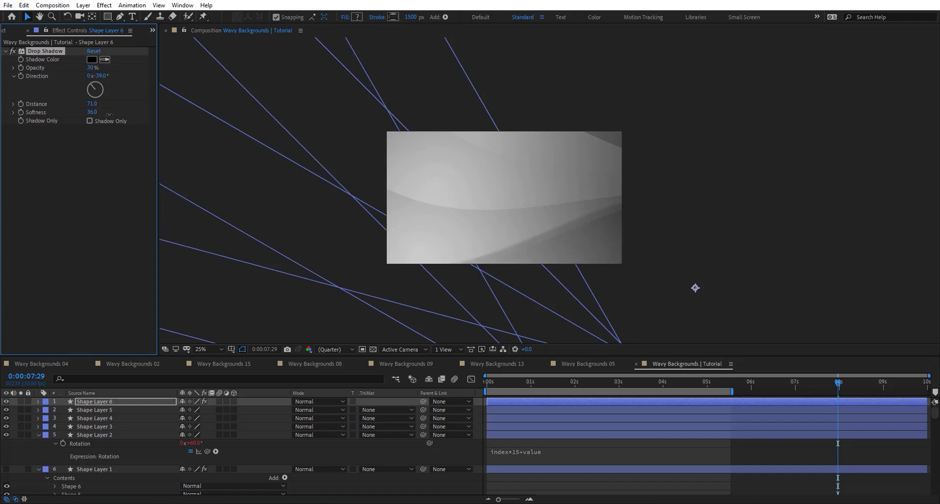
drag(124, 113, 138, 115)
- Copy Shape Layer 6's Drop Shadow onto Shape Layers 5, 4, 3 and 2 and check another frame
click(104, 411)
click(111, 418)
click(110, 434)
click(114, 410)
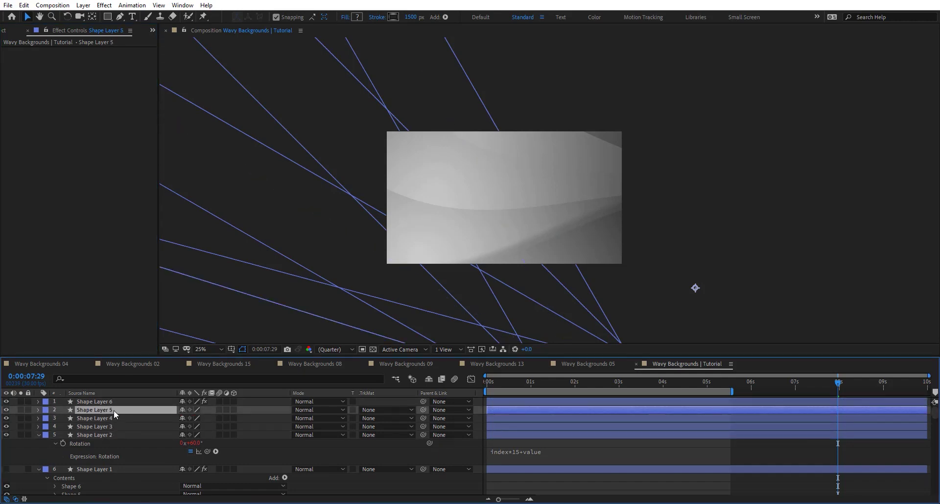
shift+click(113, 433)
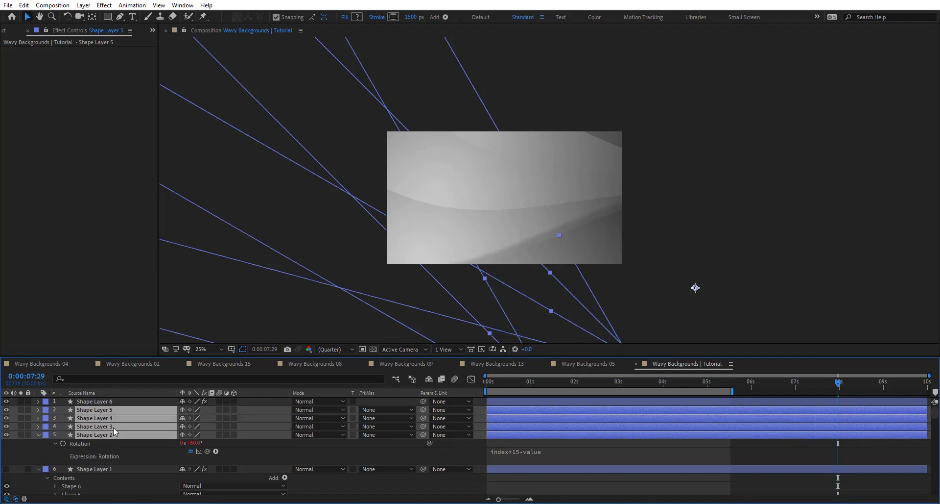
key(ctrl+v)
drag(697, 384, 604, 393)
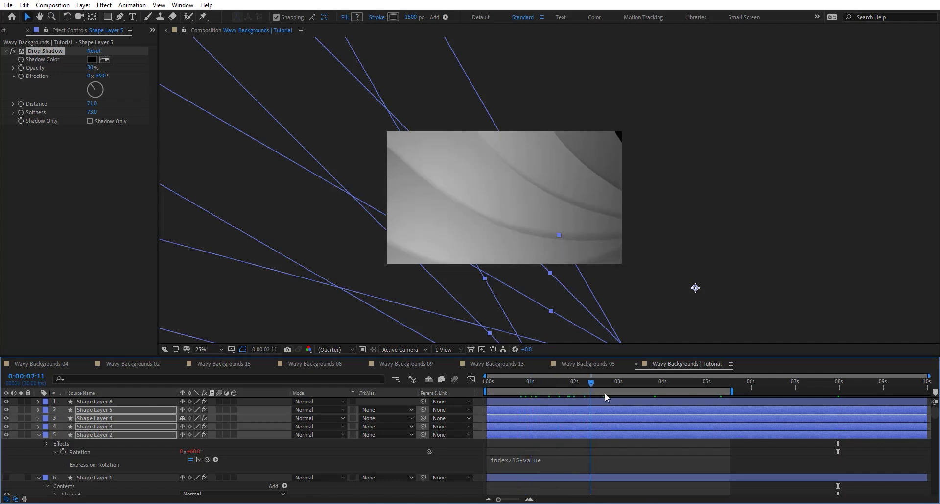
- Duplicate Shape Layer 6 to cover the empty upper-right corner of the composition
click(148, 401)
key(ctrl+d)
drag(604, 383, 803, 385)
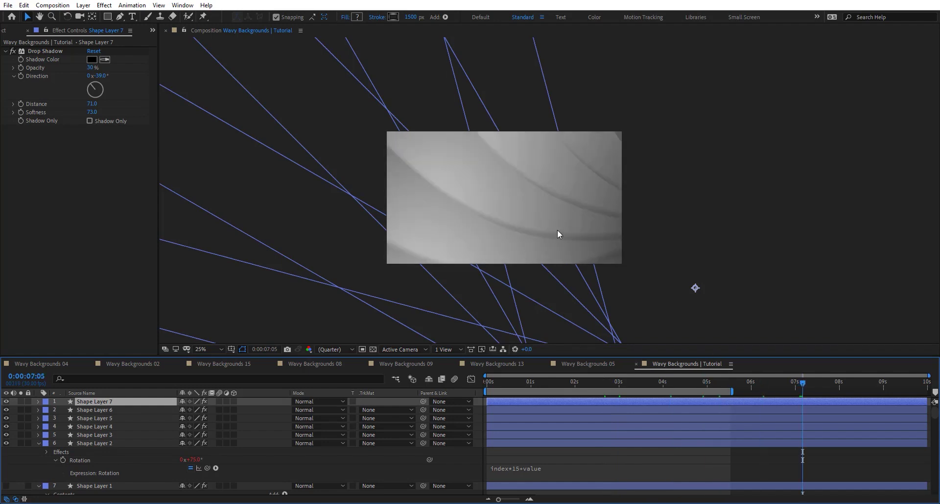
scroll(558, 230, up, 2)
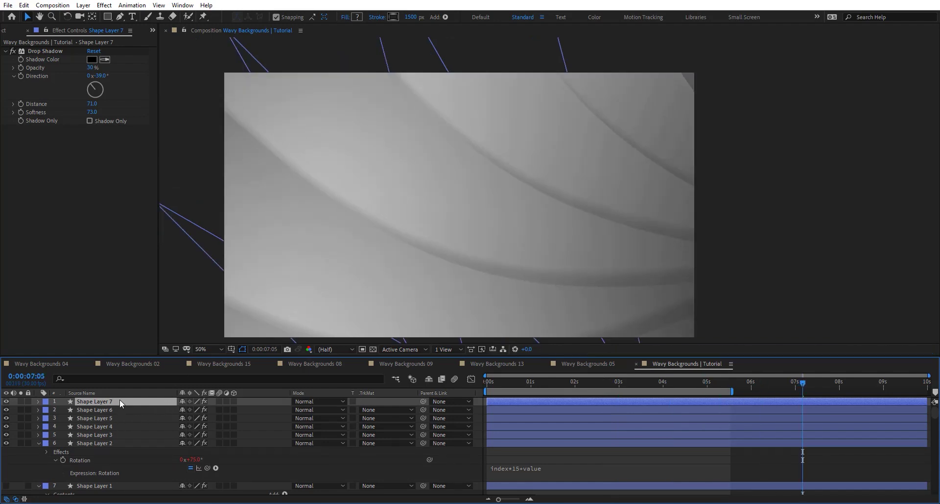
- Add an adjustment layer above the waves and apply CC Toner to tint them
key(ctrl+alt+y)
key(ctrl+space)
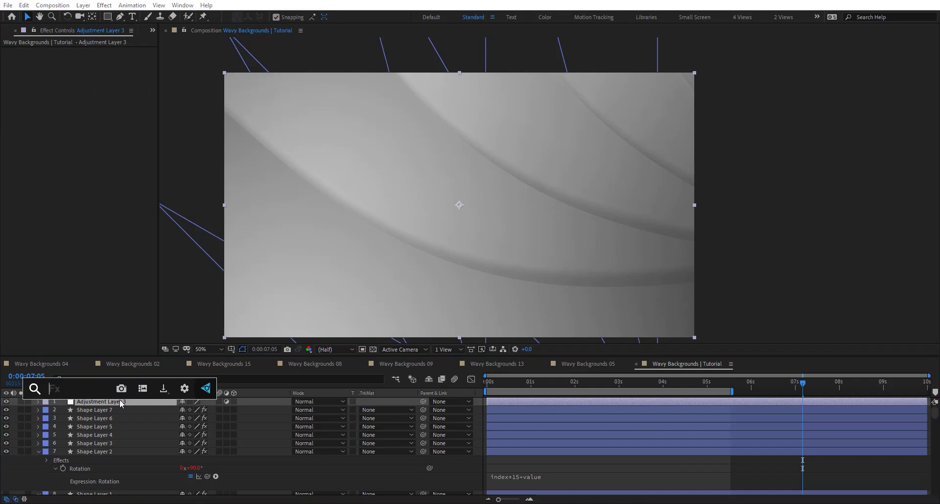
text(cc to)
click(120, 400)
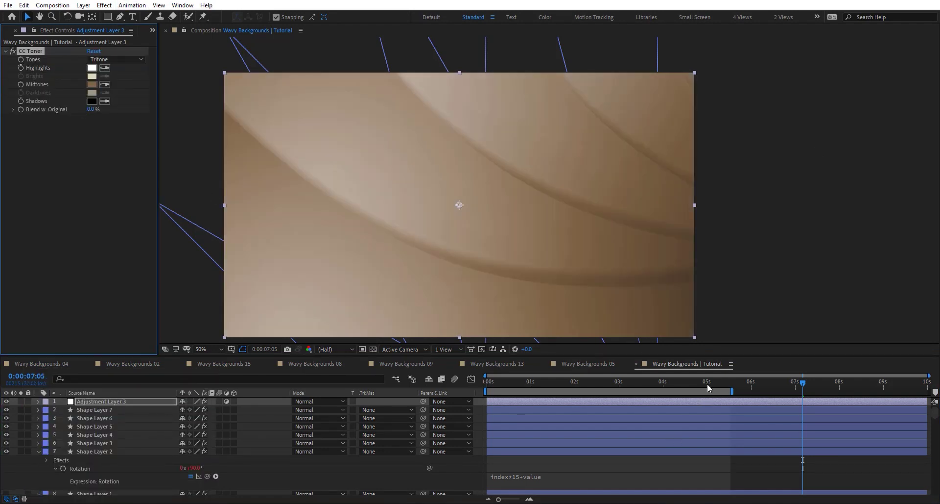
drag(707, 383, 552, 383)
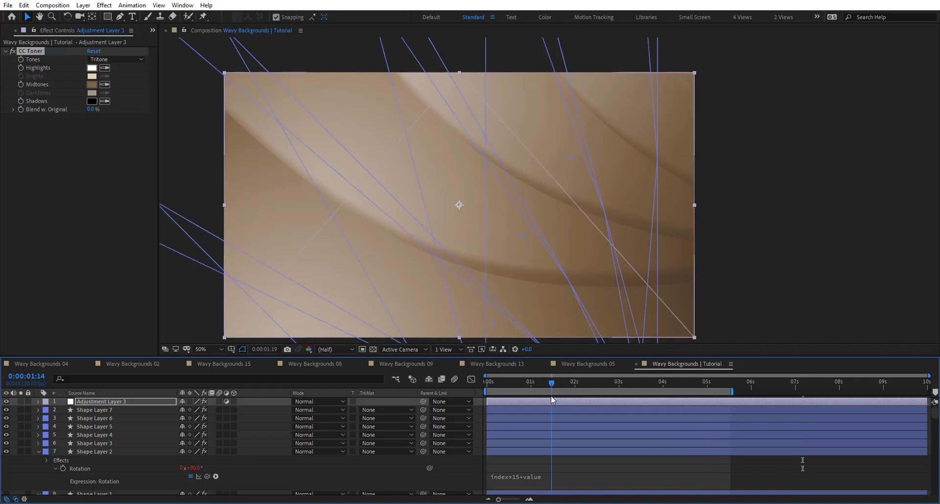
- Expand Shape Layer 4's contents and select Shape 1 to display its gradient handles
click(128, 419)
click(121, 435)
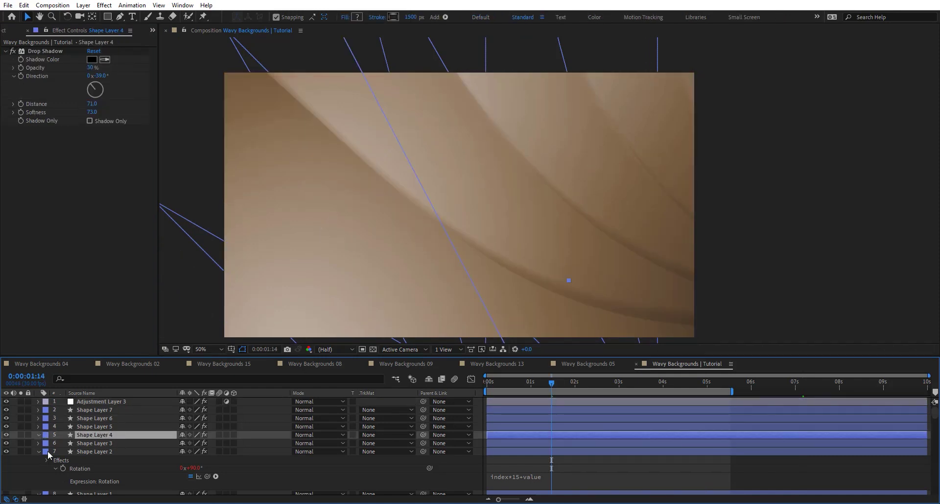
click(75, 443)
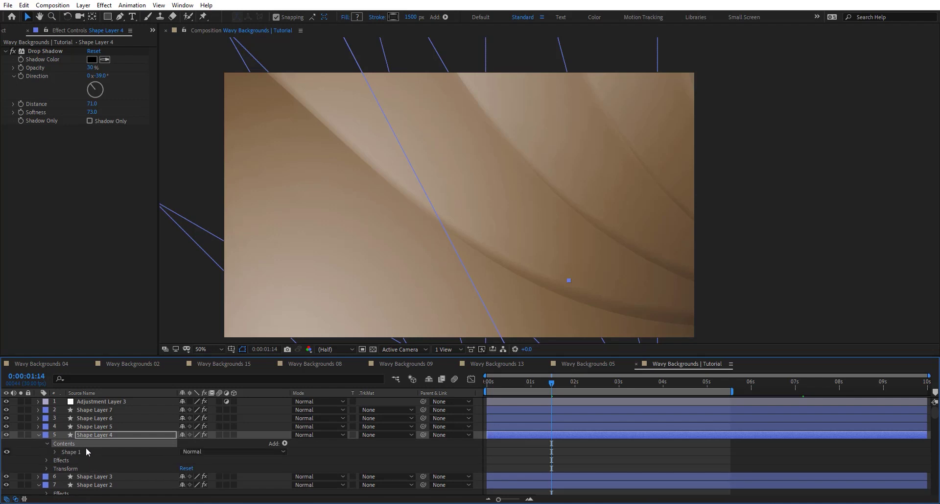
click(63, 451)
key(comma)
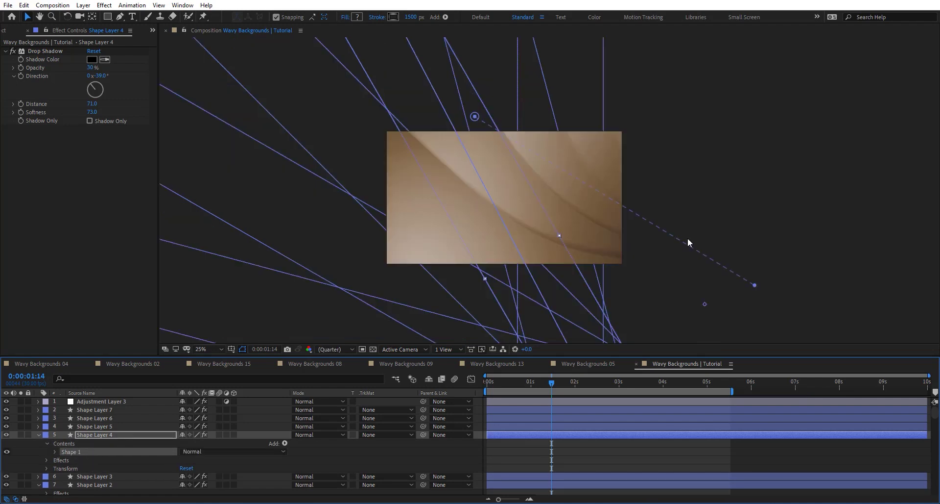
key(period)
- Preview the tinted wave animation from the start with the composition fitted to the viewer, and check a frame near four seconds
drag(595, 385, 821, 401)
key(shift+Page_Up)
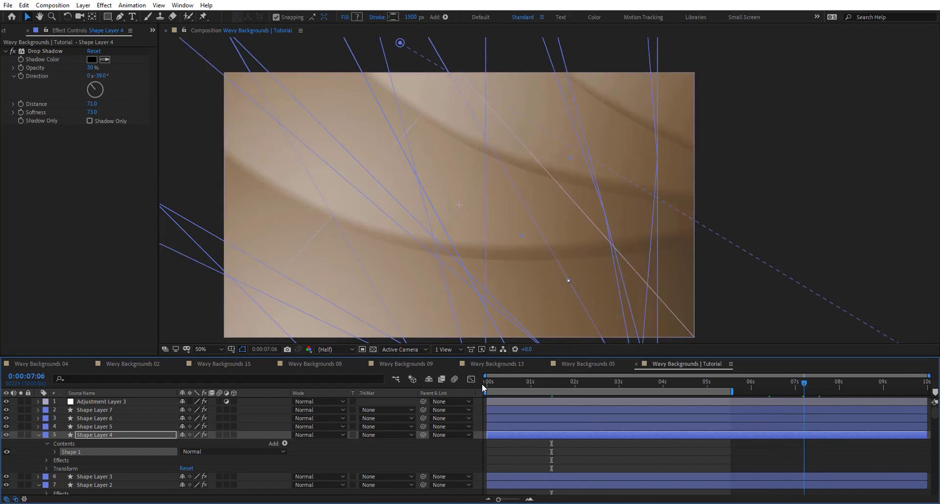
key(space)
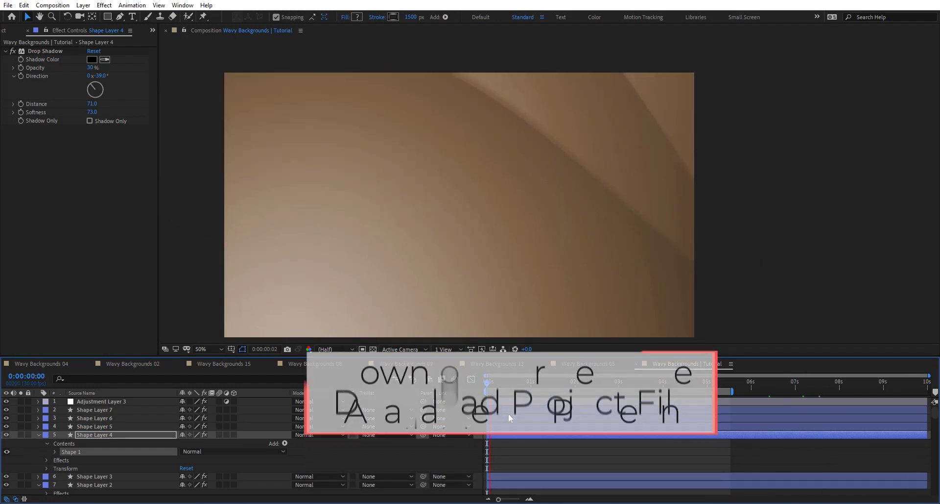
click(208, 349)
click(205, 180)
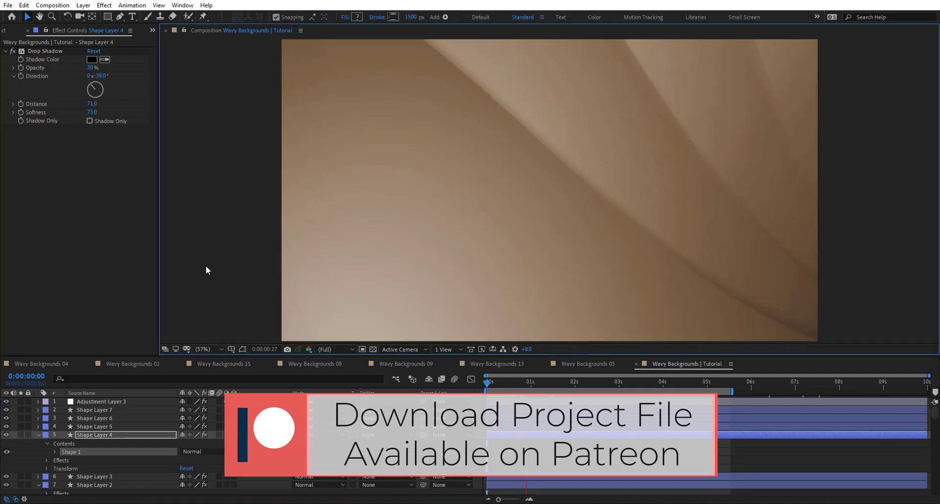
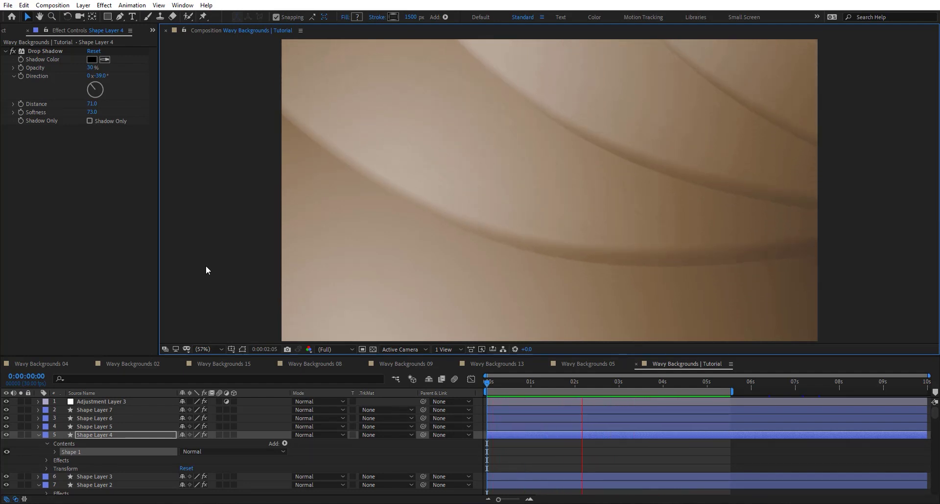
key(space)
drag(571, 383, 672, 383)
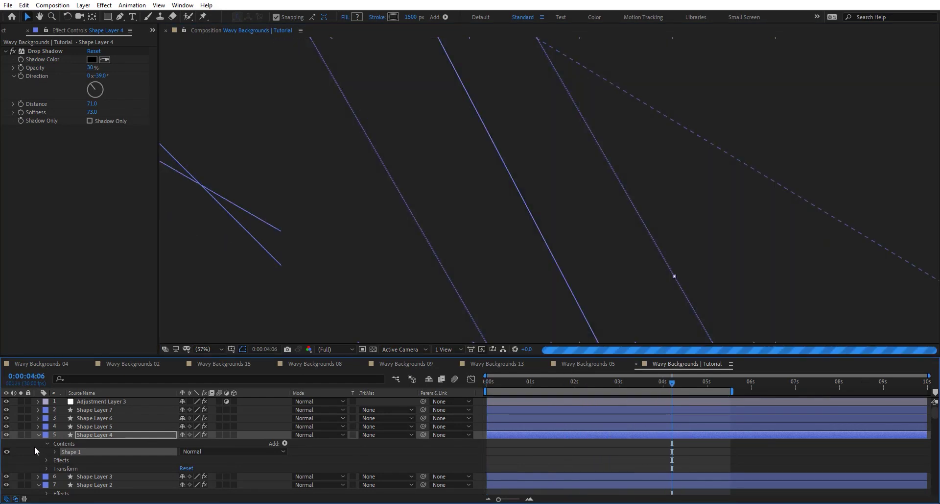
- Collapse the expanded shape layers and hide every existing layer in the composition
click(39, 434)
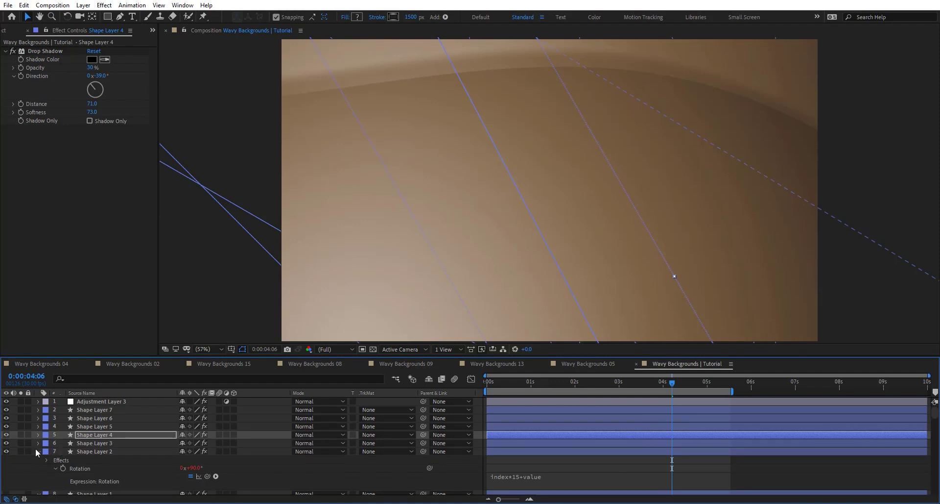
click(39, 451)
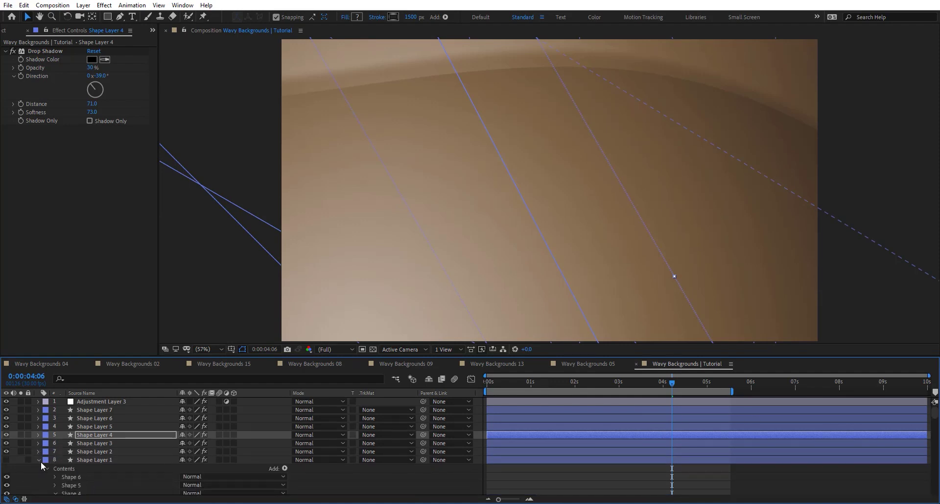
click(6, 451)
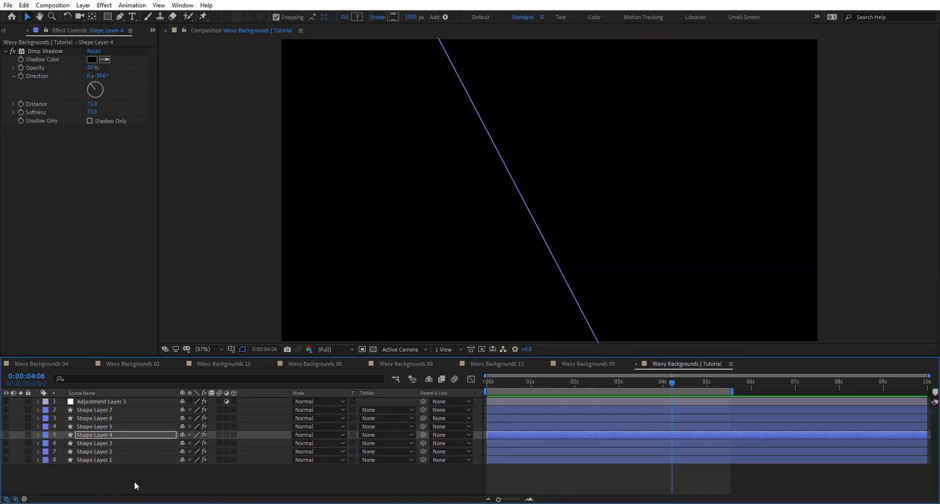
- Draw a straight horizontal Pen line across the full composition width on a new shape layer, using a solid colour stroke
click(133, 484)
click(120, 17)
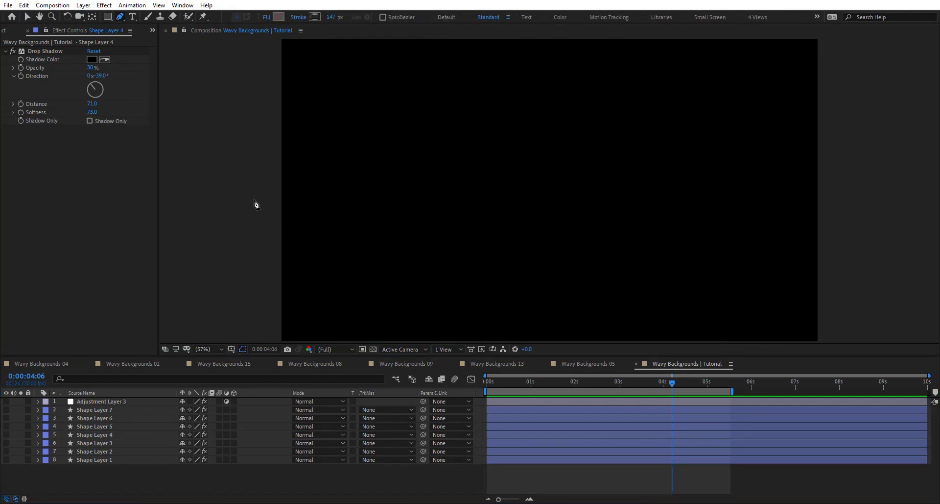
click(248, 196)
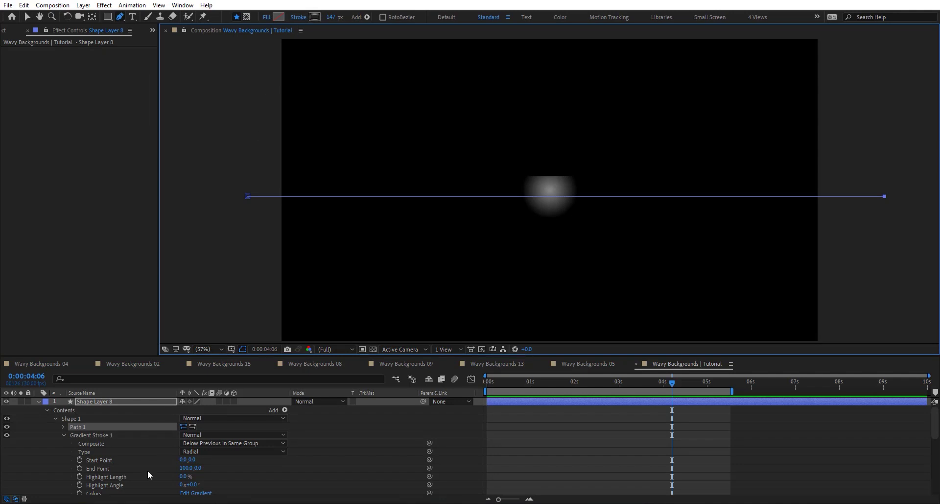
click(299, 16)
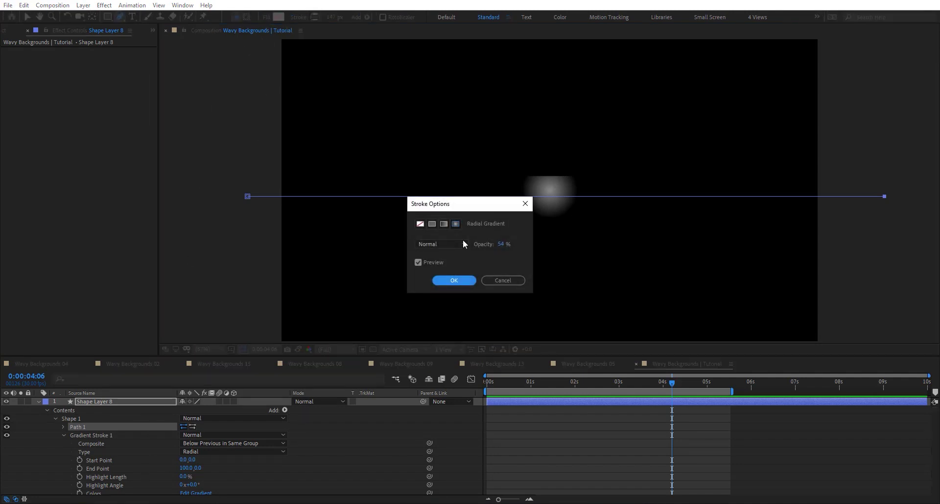
click(432, 224)
click(454, 280)
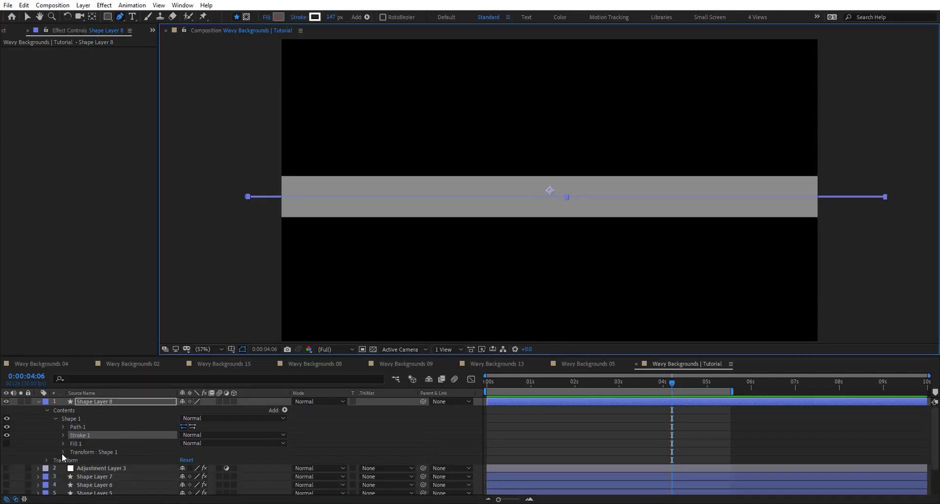
- Set the line's stroke width to 942 and its wave amount to 50%
click(63, 434)
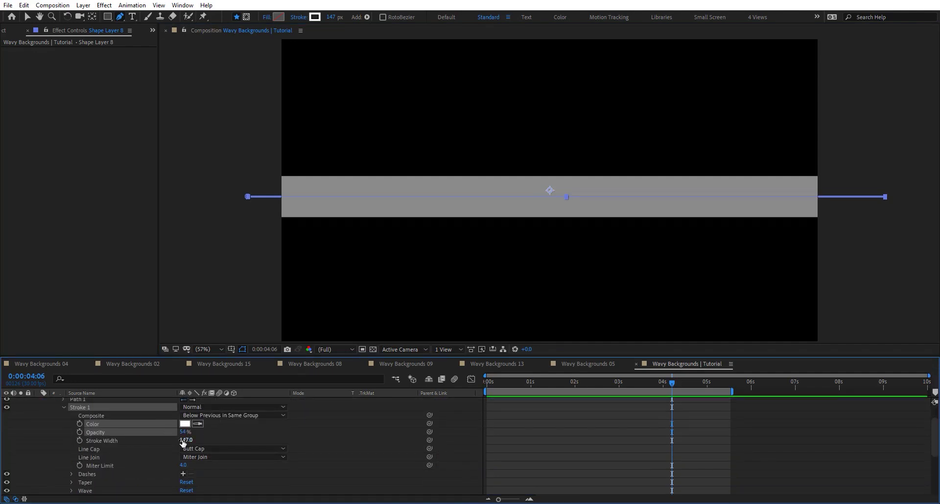
drag(283, 439, 536, 440)
click(77, 494)
click(72, 490)
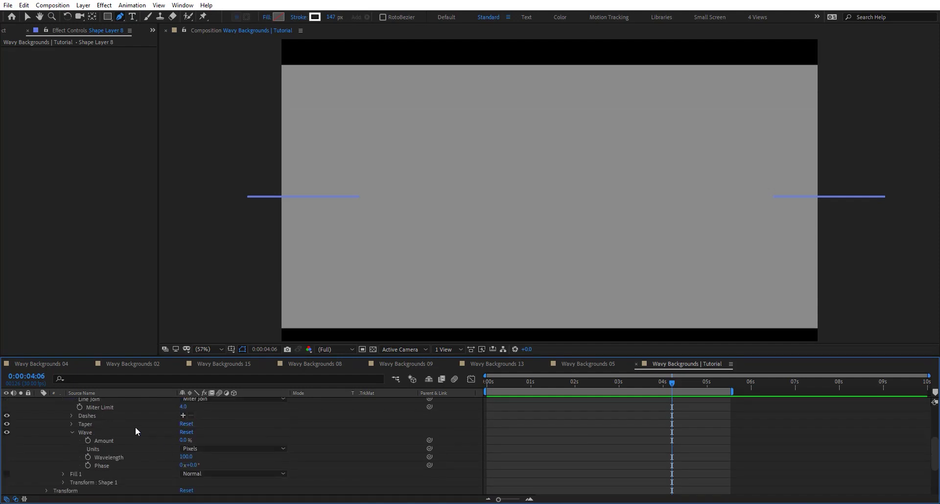
click(185, 439)
text(50)
key(Return)
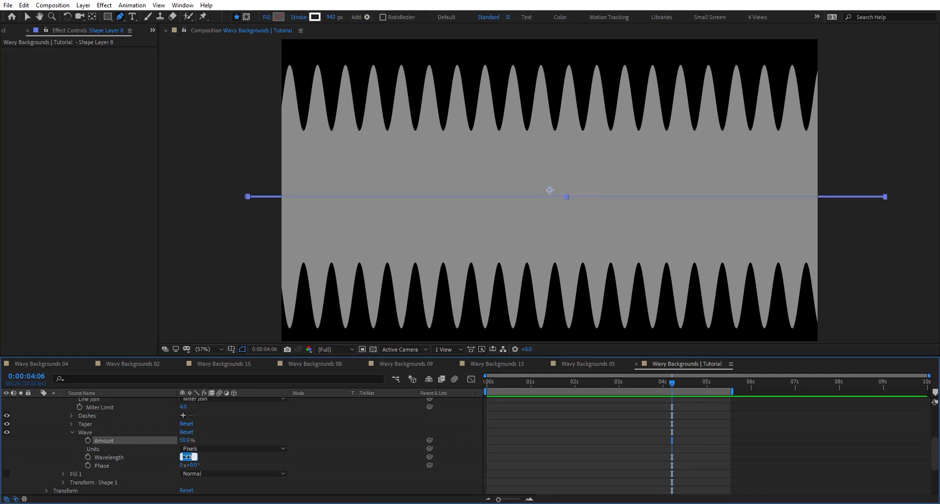
- Switch the stroke's wave units to Cycles and set the cycles to 1.5
click(185, 456)
text(15)
key(Return)
click(198, 448)
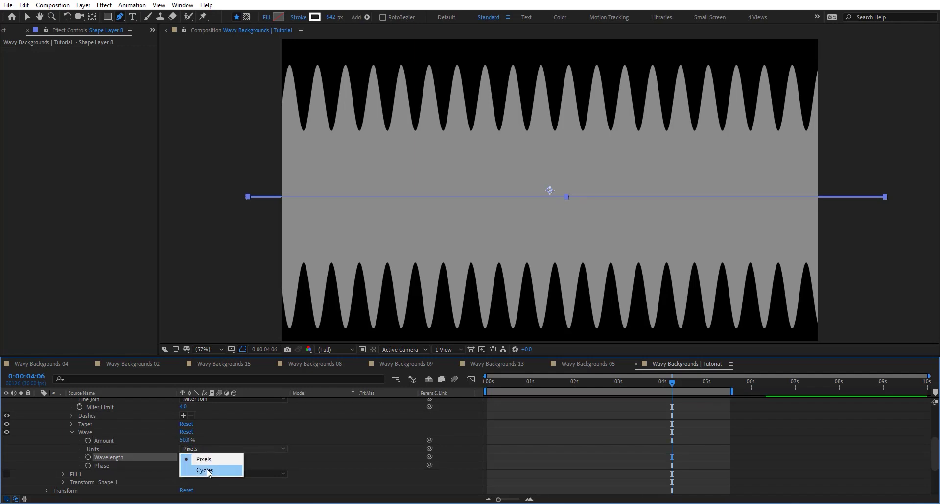
click(197, 469)
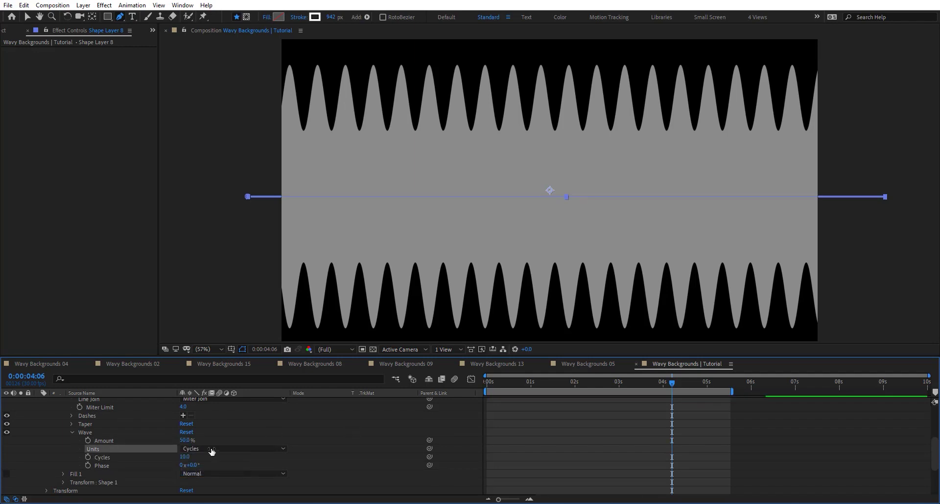
click(185, 456)
text(1.5)
key(Return)
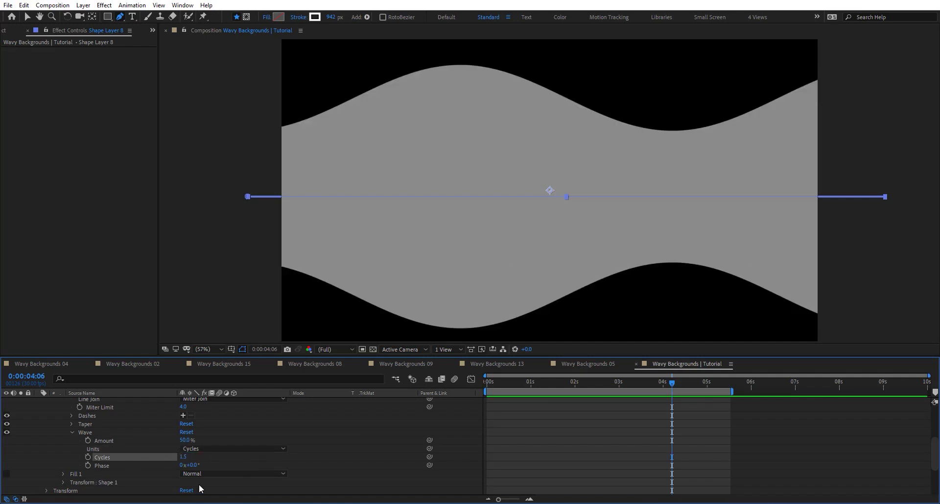
- Add the expression time*15+value to the wave's Phase and scrub the timeline to check the motion
alt+click(89, 466)
text(ti)
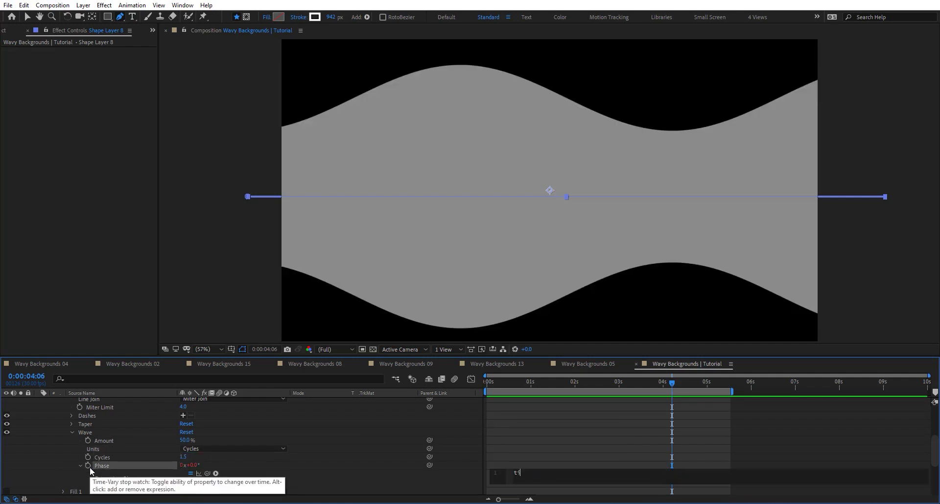
text(me*15+value)
click(392, 445)
drag(499, 384, 735, 385)
drag(485, 397, 547, 401)
- Nudge Shape Layer 8 down until its wave crest sits around the middle of the composition
scroll(109, 424, up, 5)
click(90, 419)
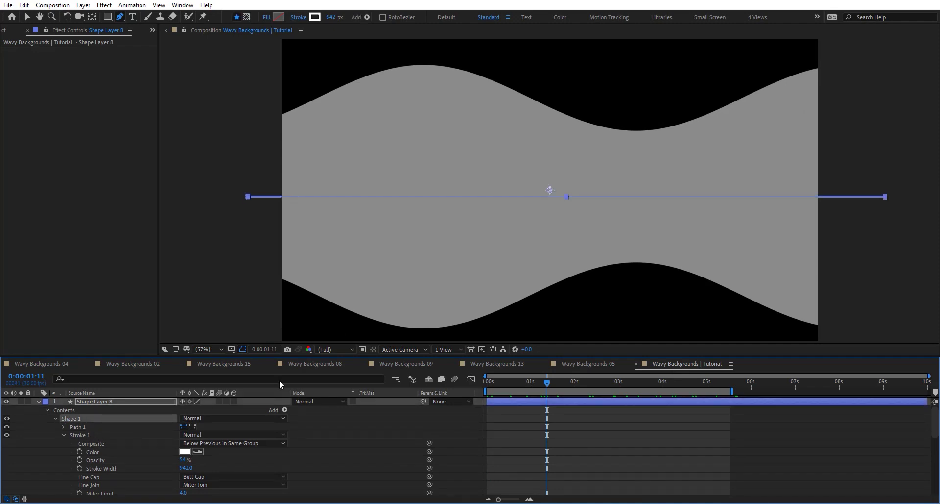
click(157, 394)
click(157, 400)
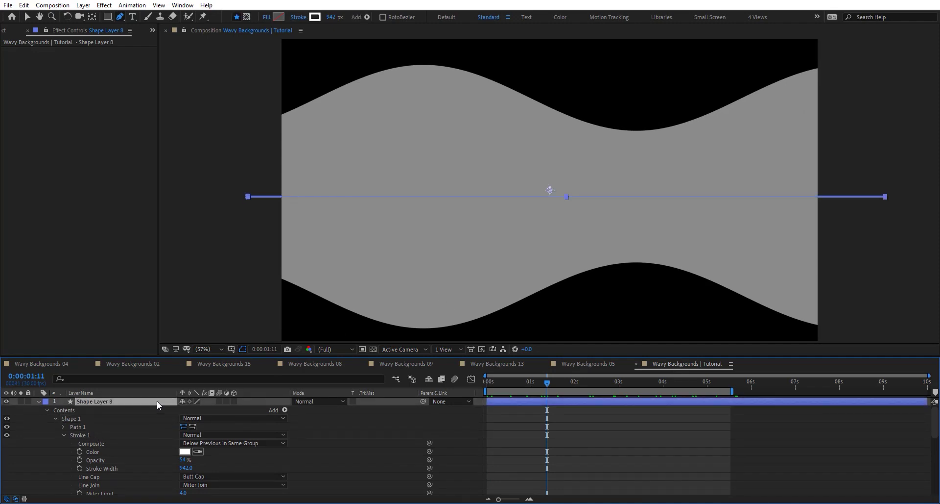
key(shift+Down)
key(shift+Down)
key(shift+Down)
key(shift+Down)
key(shift+Down)
key(shift+Down)
key(shift+Down)
key(shift+Down)
key(shift+Down)
key(shift+Down)
key(shift+Down)
key(shift+Down)
key(shift+Down)
key(shift+Down)
key(shift+Down)
key(shift+Down)
key(shift+Down)
key(shift+Down)
key(shift+Down)
key(shift+Down)
key(shift+Down)
key(shift+Down)
key(shift+Down)
key(shift+Down)
key(shift+Down)
key(shift+Down)
key(shift+Down)
key(shift+Down)
key(shift+Down)
key(shift+Down)
key(shift+Down)
key(shift+Down)
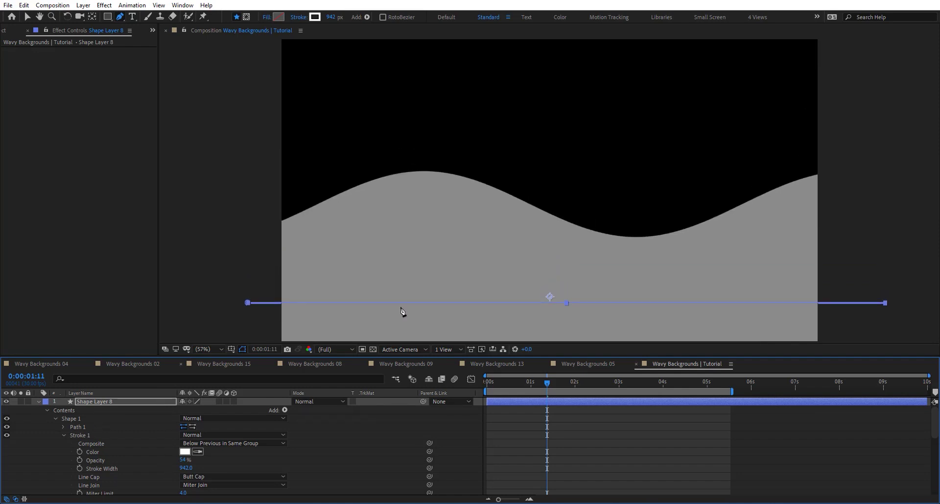
- Add Wiggle Paths to Shape 1, placed below its stroke, and delete the unused Fill 1
drag(552, 293, 546, 267)
click(69, 418)
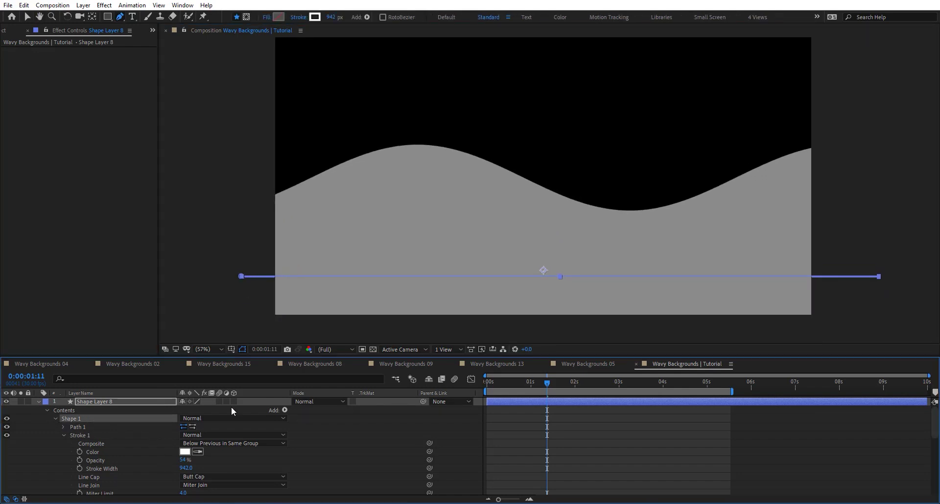
click(284, 410)
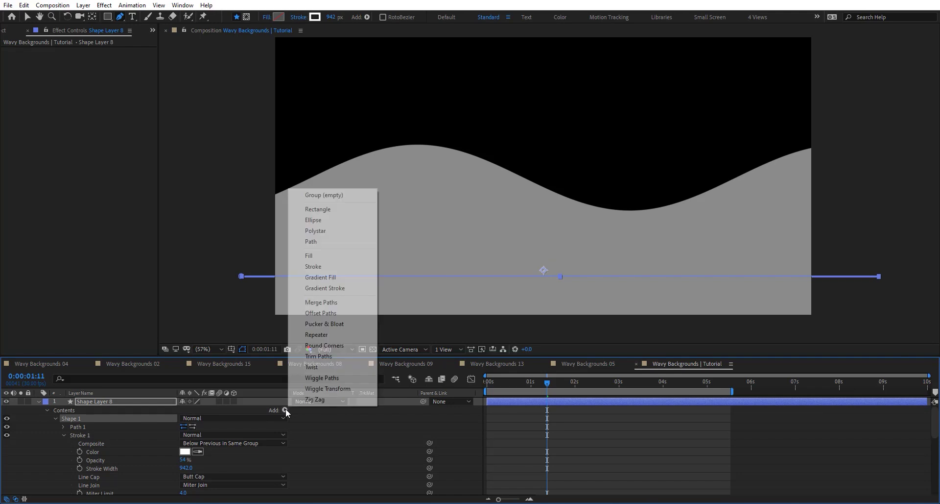
click(335, 377)
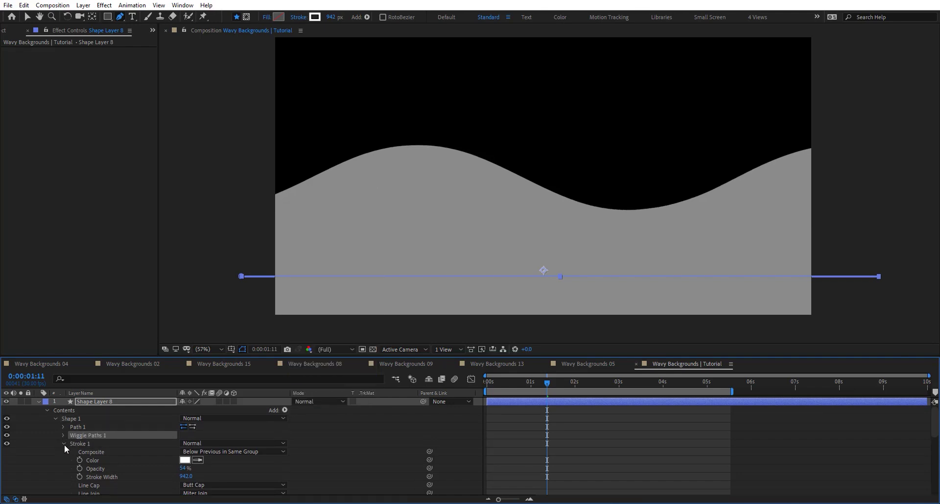
click(64, 443)
drag(88, 441, 89, 454)
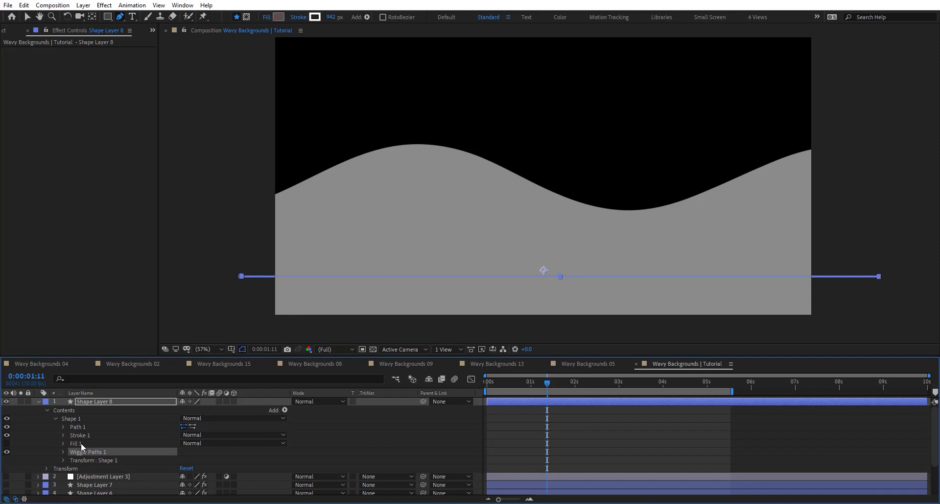
click(82, 443)
key(Delete)
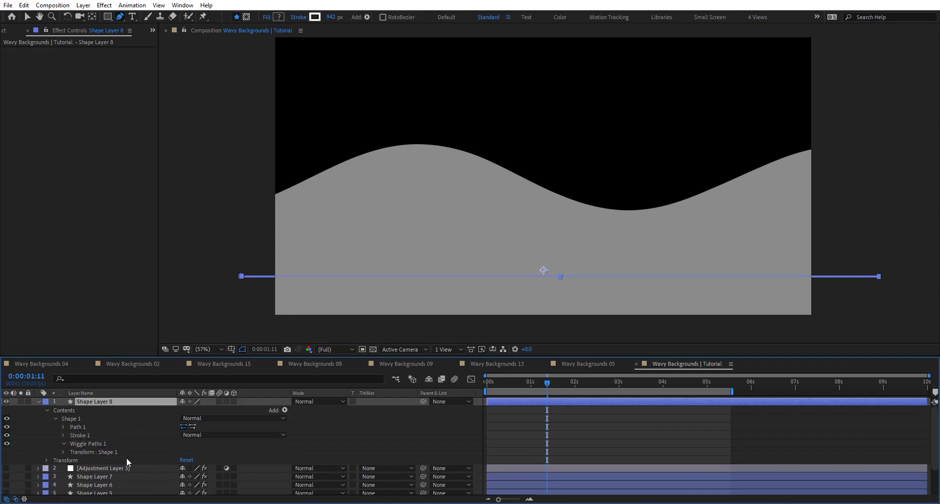
- Preview the wiggled wave animation from the start and stop on a frame near 3.5 seconds
drag(575, 383, 666, 387)
key(Home)
key(space)
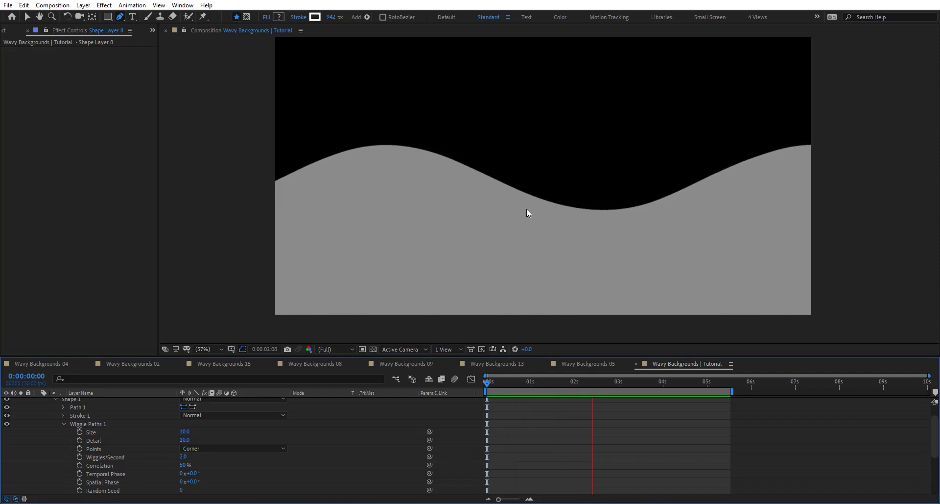
click(642, 382)
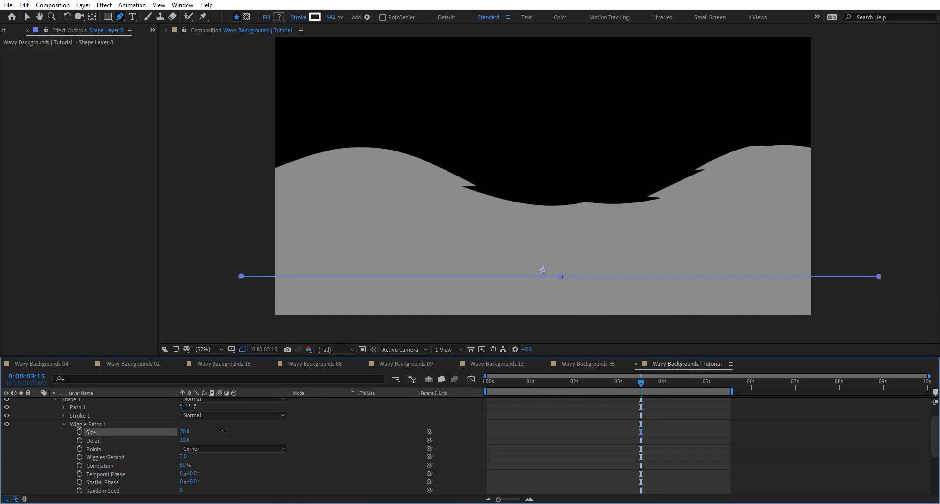
- Set the Wiggle Paths points to Smooth and the size to 100
drag(272, 430, 201, 442)
key(ctrl+z)
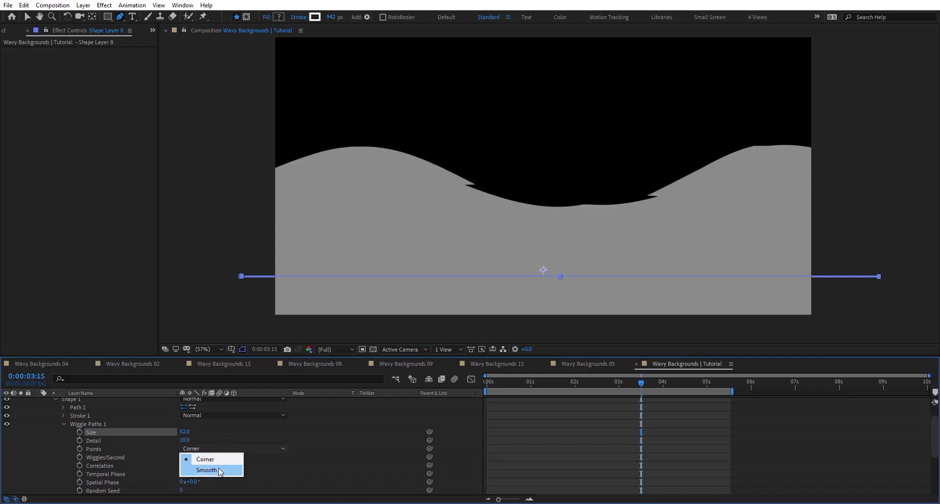
click(207, 469)
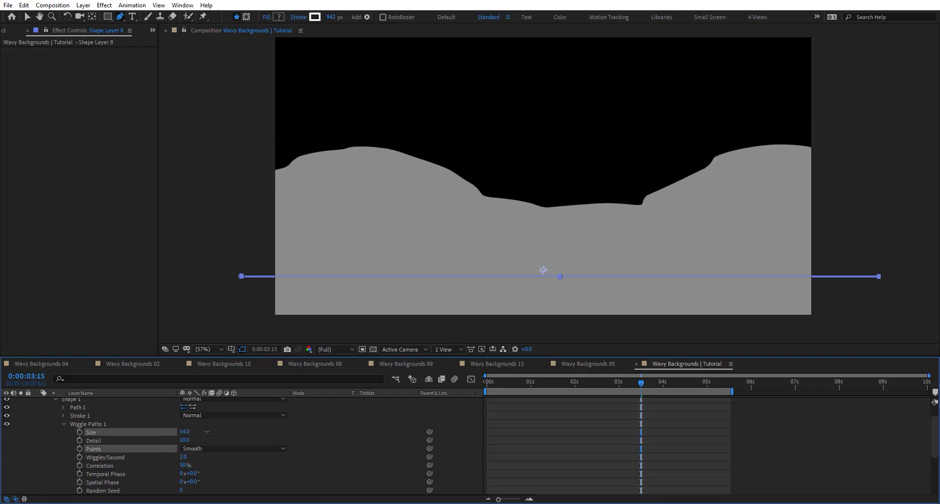
drag(237, 431, 619, 384)
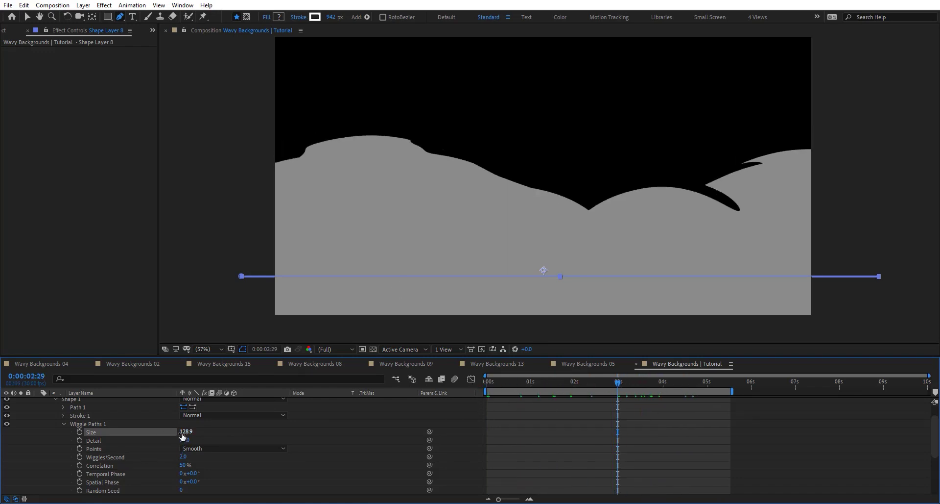
key(Return)
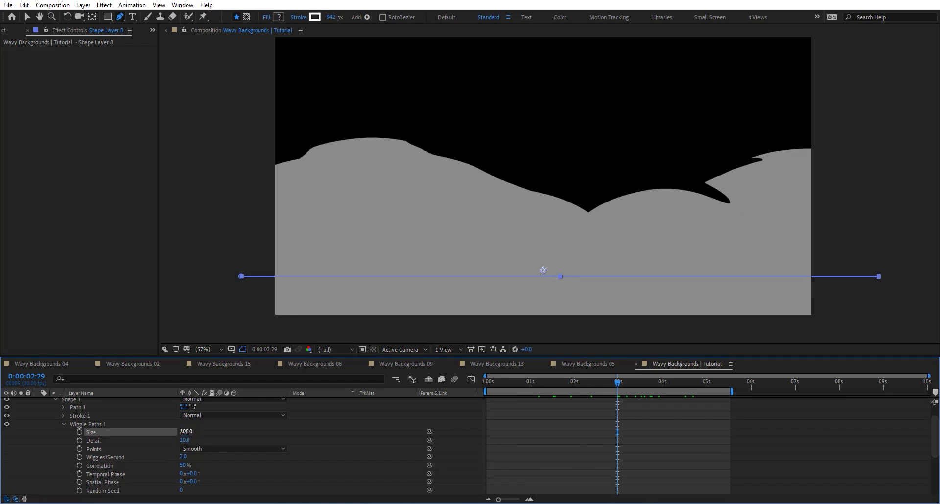
- Set the Wiggle Paths Detail and Wiggles/Second both to 1, and preview the result
click(188, 440)
text(1)
key(Return)
click(188, 455)
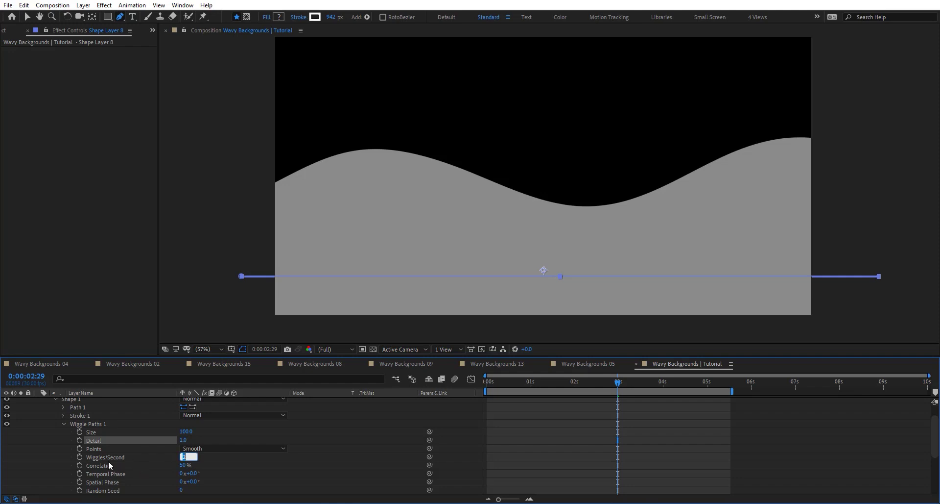
text(1)
key(Return)
key(space)
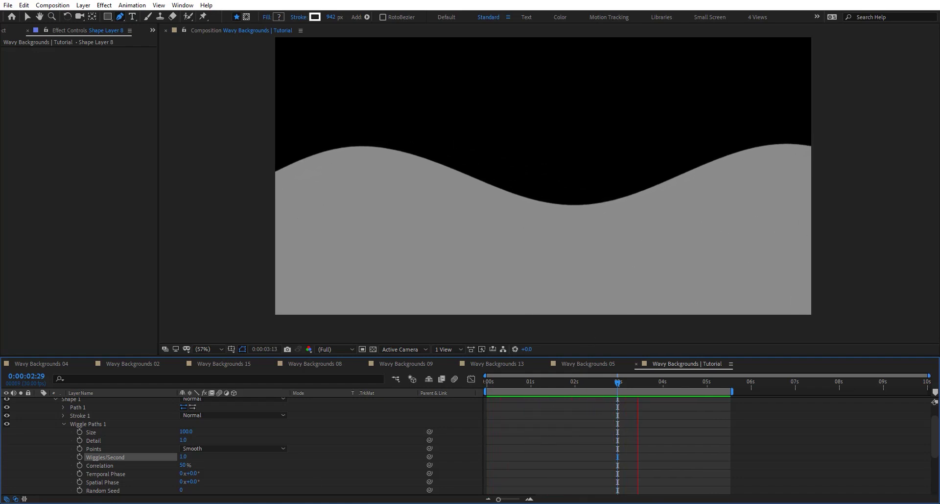
- Set the Wiggle Paths Spatial Phase to 75° and its Temporal Phase to 252°
drag(187, 481, 239, 484)
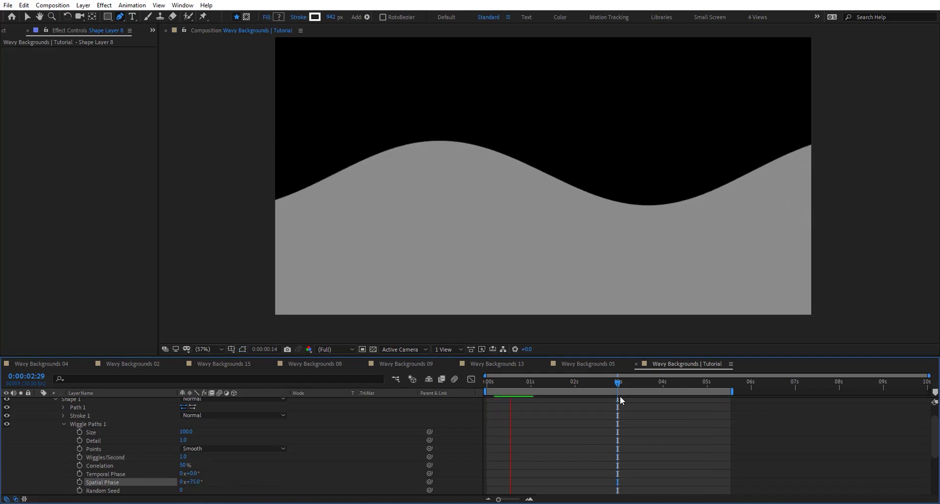
click(568, 380)
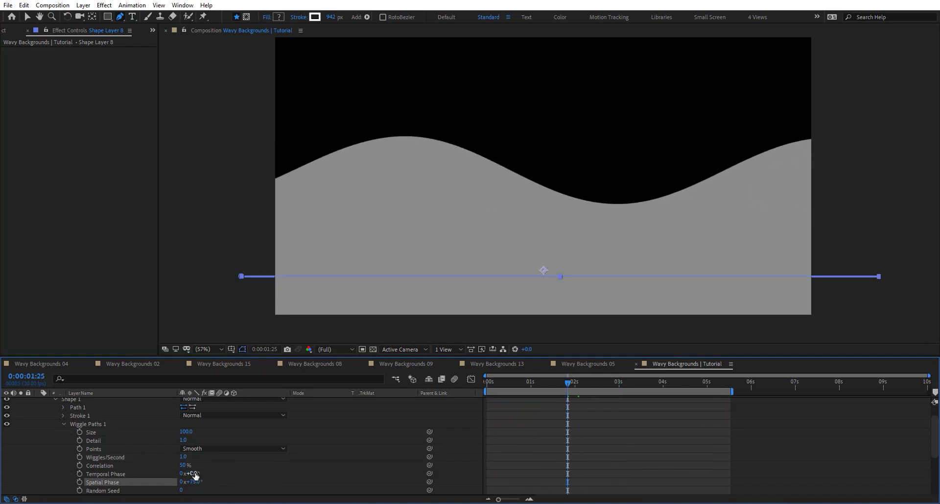
drag(237, 471, 175, 494)
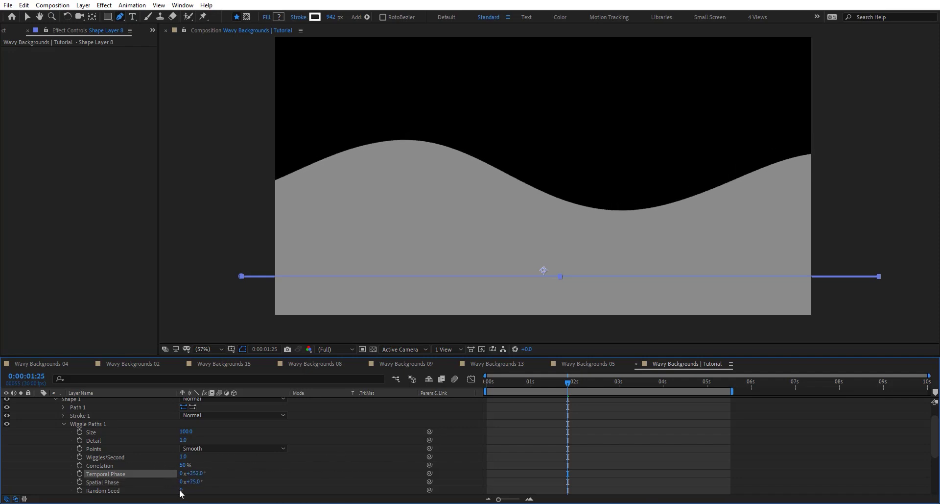
- Collapse the Wiggle Paths settings and duplicate the Shape 1 group twice
scroll(89, 443, up, 2)
click(63, 442)
click(82, 420)
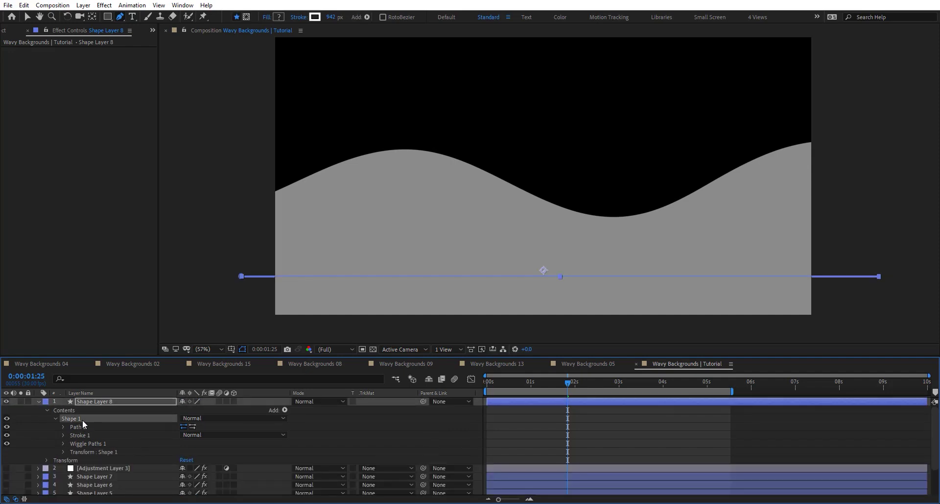
key(ctrl+d)
key(ctrl+d)
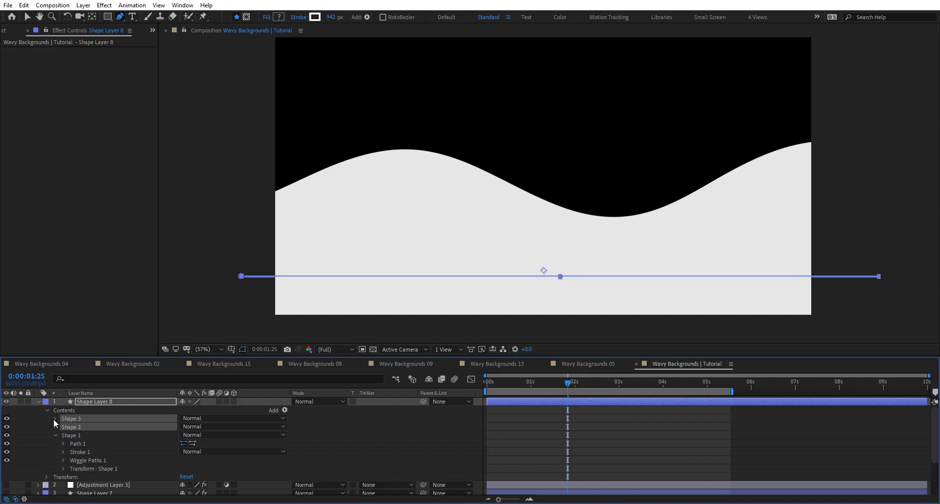
- Filter the layer's properties by opacity, set Shape 3's stroke opacity to 28% and lower Shape 1's stroke opacity
click(107, 376)
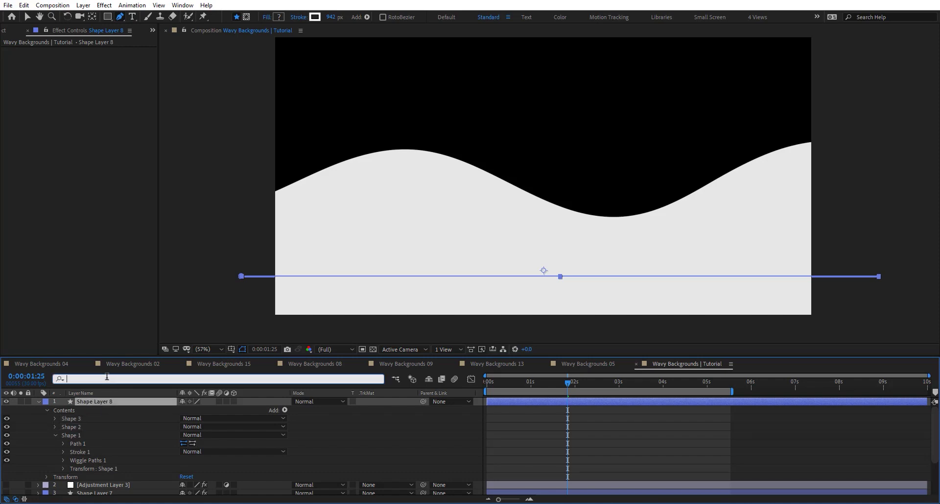
text(opaci)
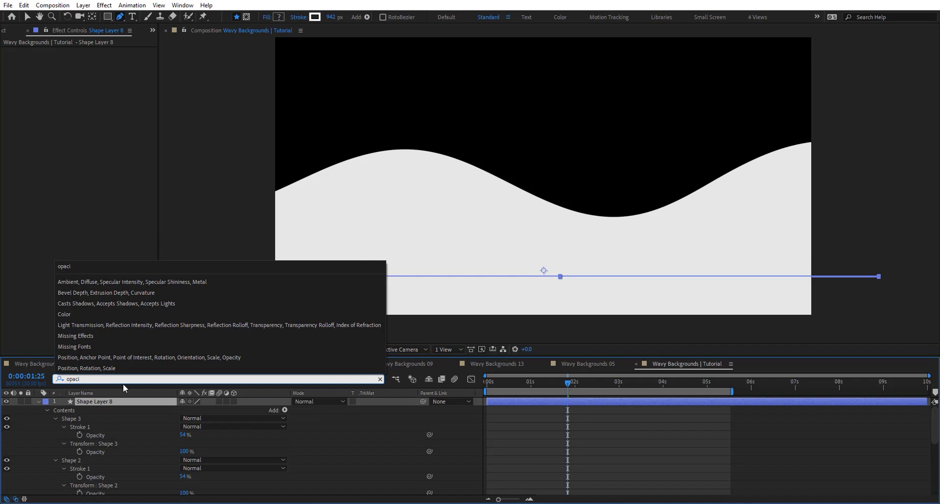
click(150, 434)
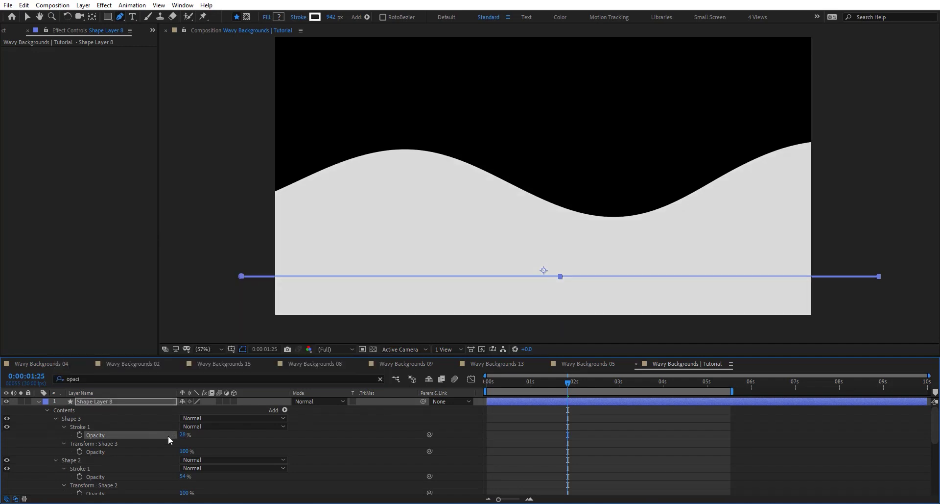
scroll(185, 480, down, 2)
mouse_move(184, 468)
mouse_down()
mouse_move(200, 468)
mouse_move(183, 468)
mouse_up()
scroll(104, 416, up, 3)
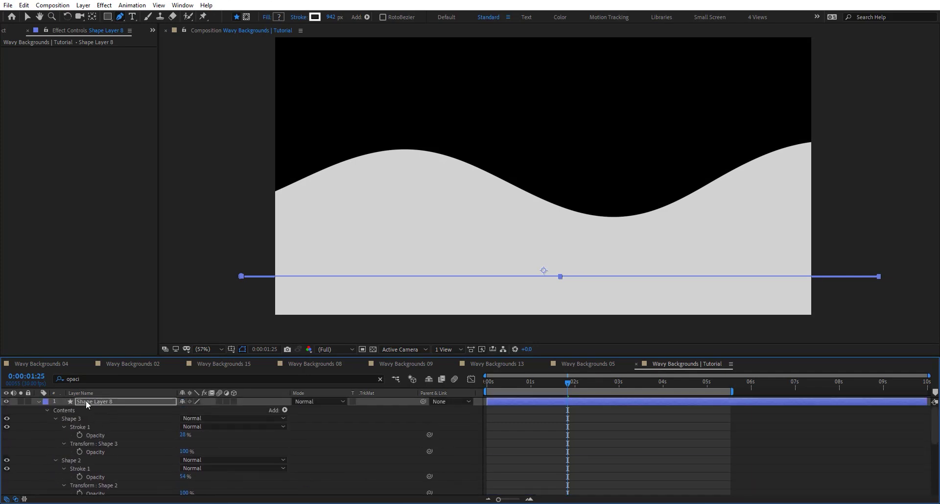
- Filter the layer's properties by path, then nudge Shape 3's path down and Shape 2's path up
click(93, 378)
text(path)
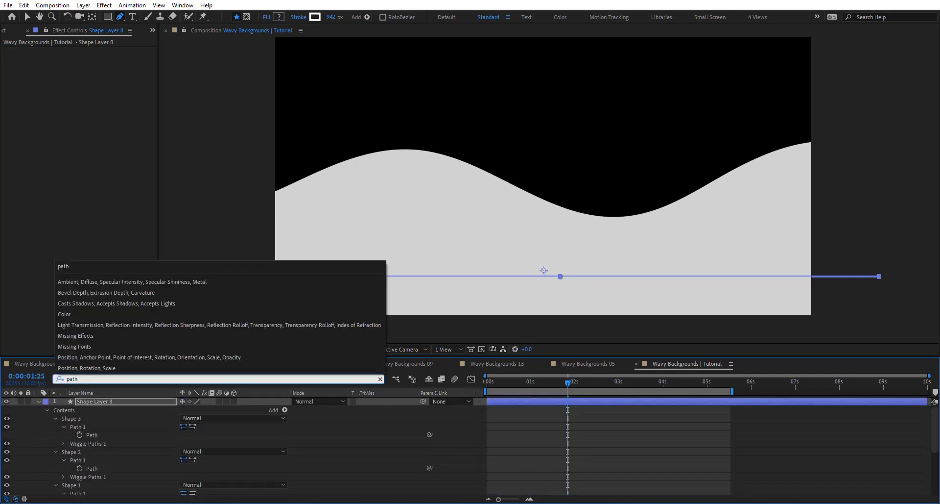
click(145, 434)
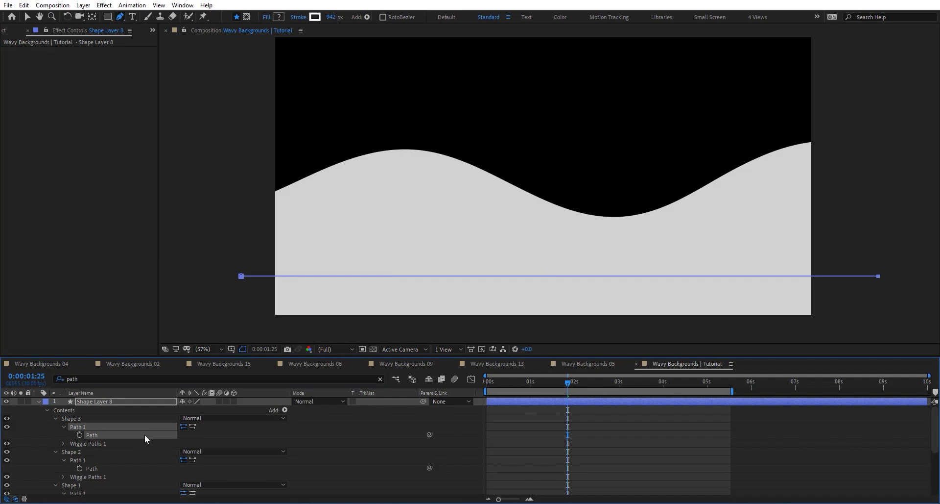
key(shift+Down)
key(shift+Down)
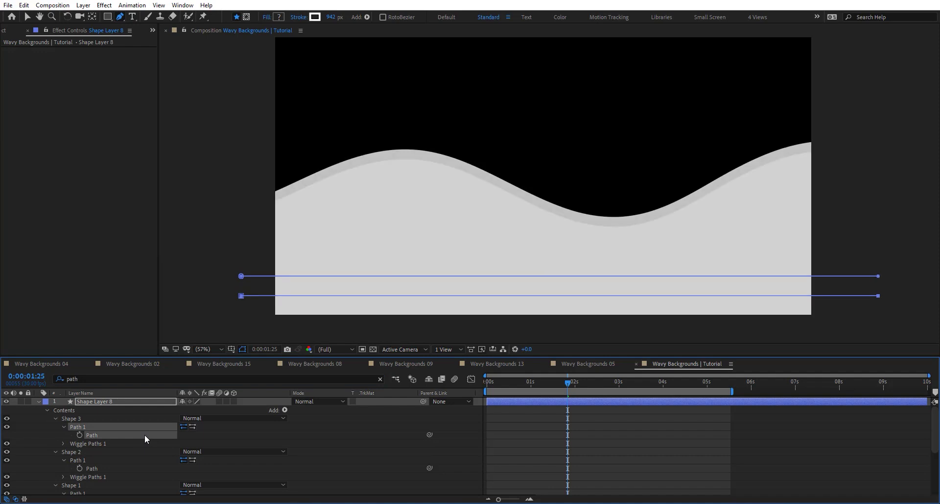
click(98, 469)
key(shift+Up)
key(shift+Up)
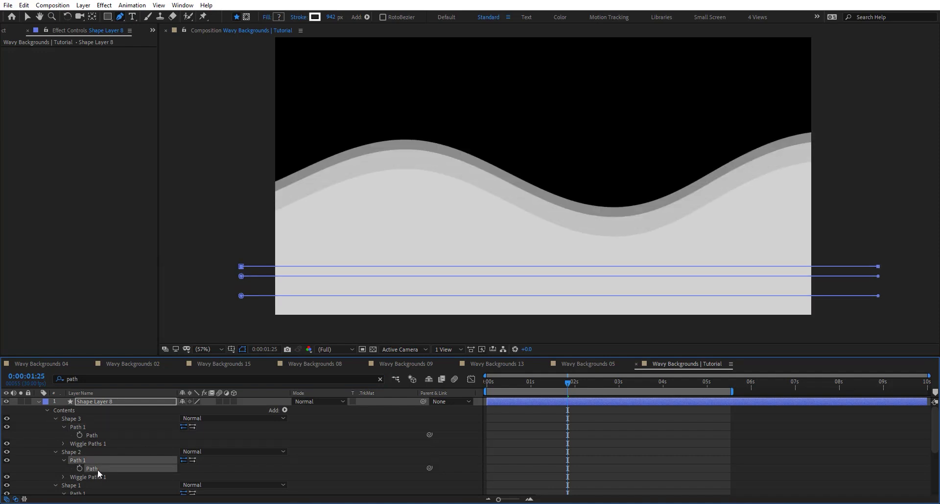
- Reveal the expressions on Shape Layer 8, offset the three Phase values from one another and preview the overlapping waves
click(117, 401)
key(e)
key(e)
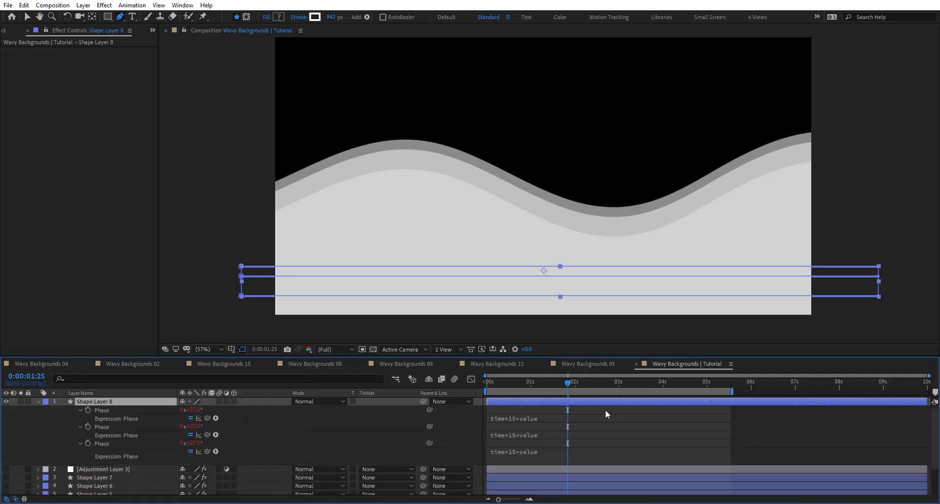
click(574, 417)
click(220, 430)
mouse_move(175, 409)
mouse_down()
mouse_move(150, 409)
mouse_move(188, 409)
mouse_move(169, 409)
mouse_up()
drag(193, 435, 208, 452)
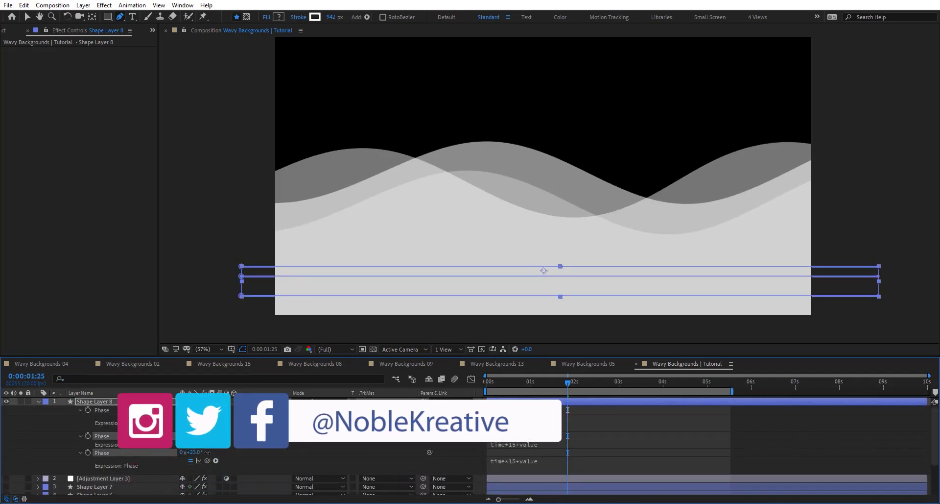
key(space)
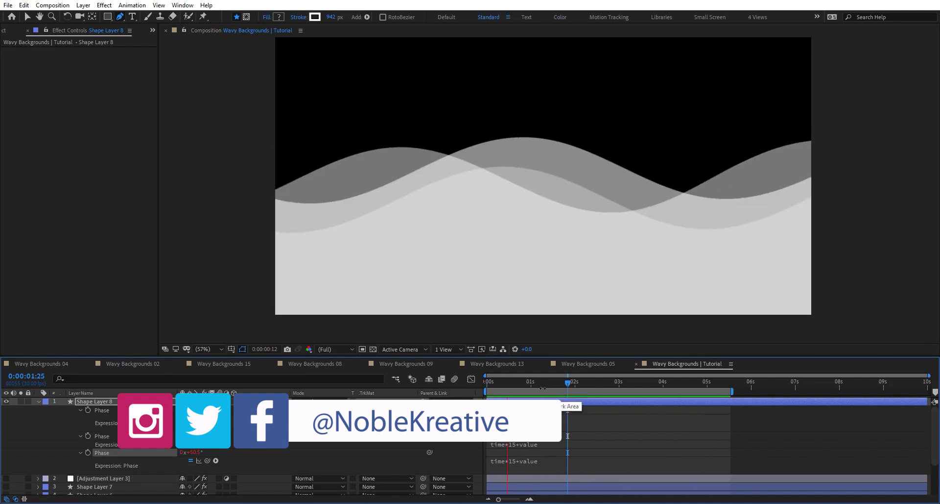
- Show Shape Layer 8's full contents, collapse Shape 3, Shape 2 and Shape 1, and move the current time to 0:00:01:04
click(112, 401)
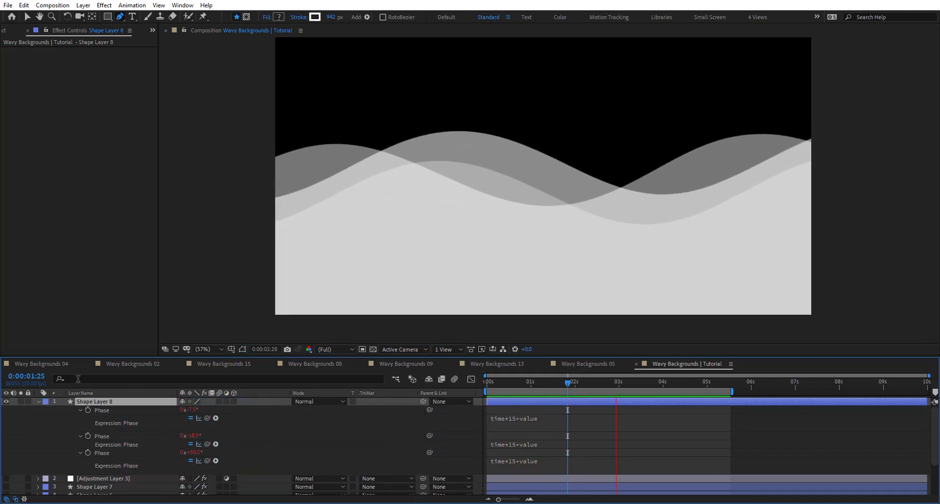
click(37, 400)
click(39, 402)
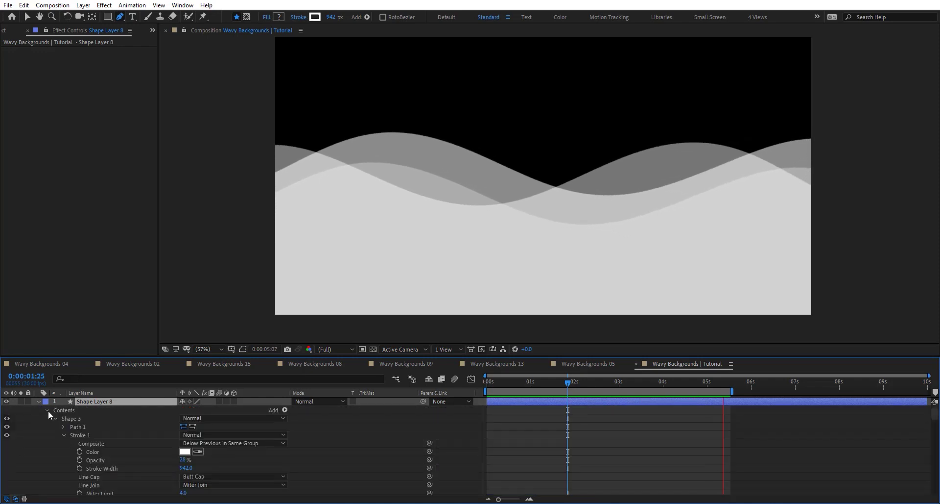
click(64, 435)
click(537, 382)
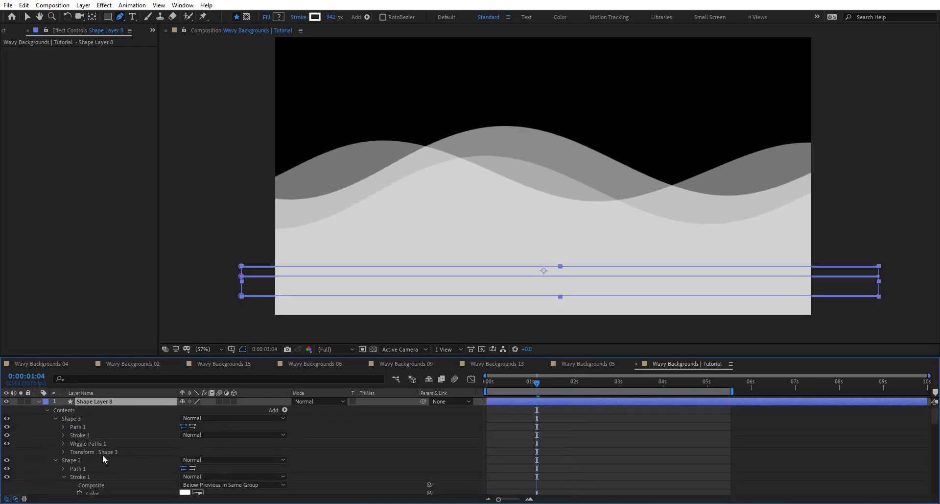
click(54, 418)
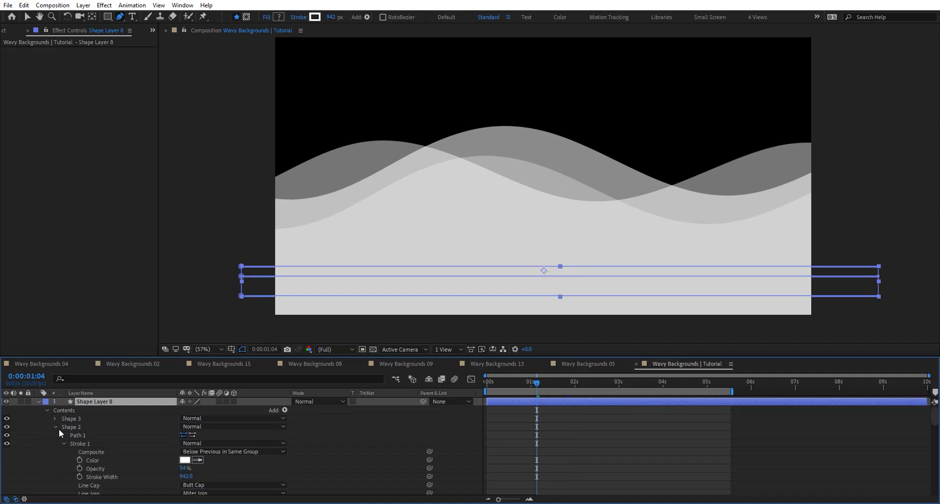
click(54, 426)
click(54, 434)
click(55, 434)
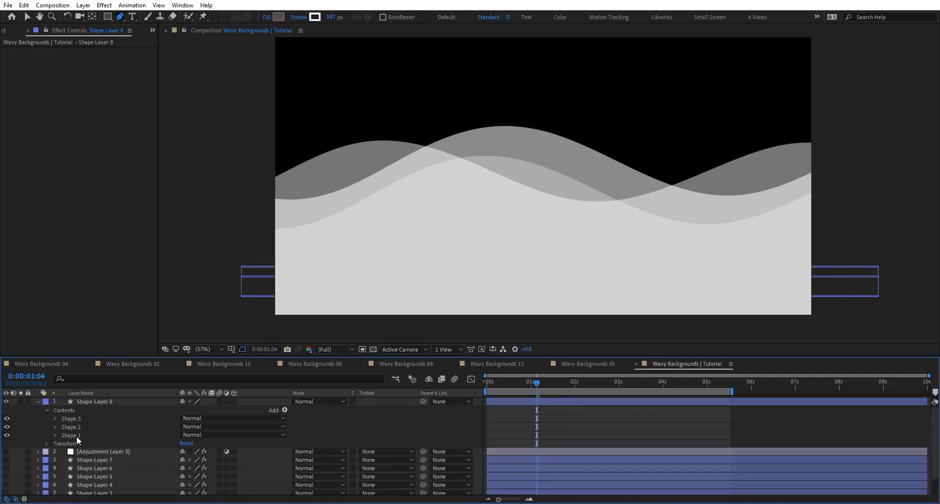
- Filter the layer's properties by seed, set the Random Seeds of Shapes 3, 2 and 1 to 95, 44 and 114, and preview
click(61, 435)
click(55, 435)
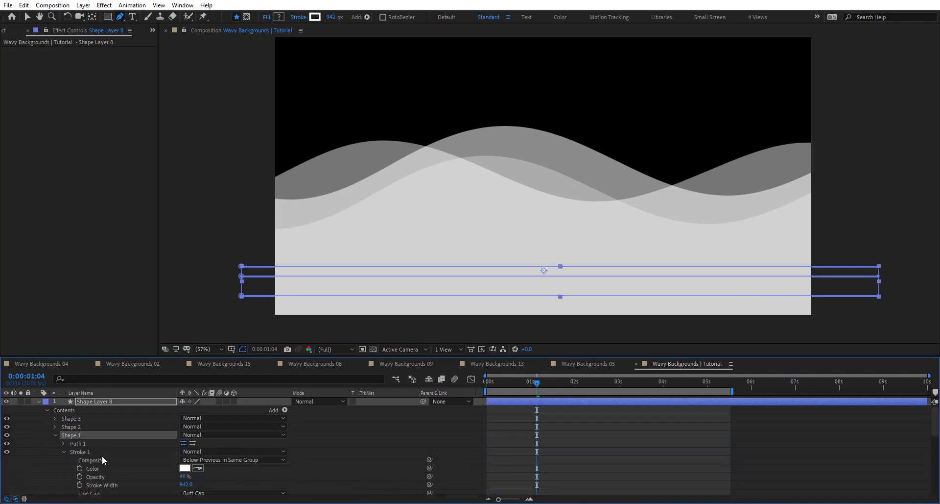
scroll(102, 456, down, 4)
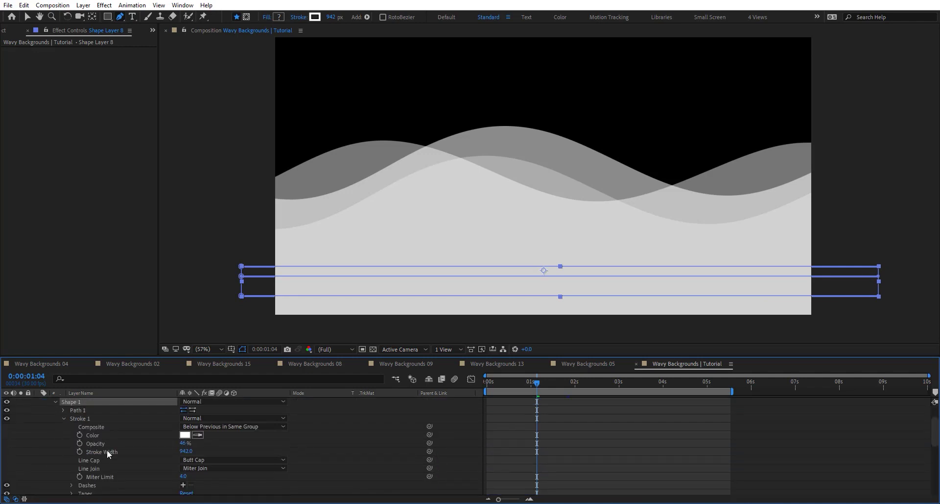
click(140, 375)
text(s)
text(eeds)
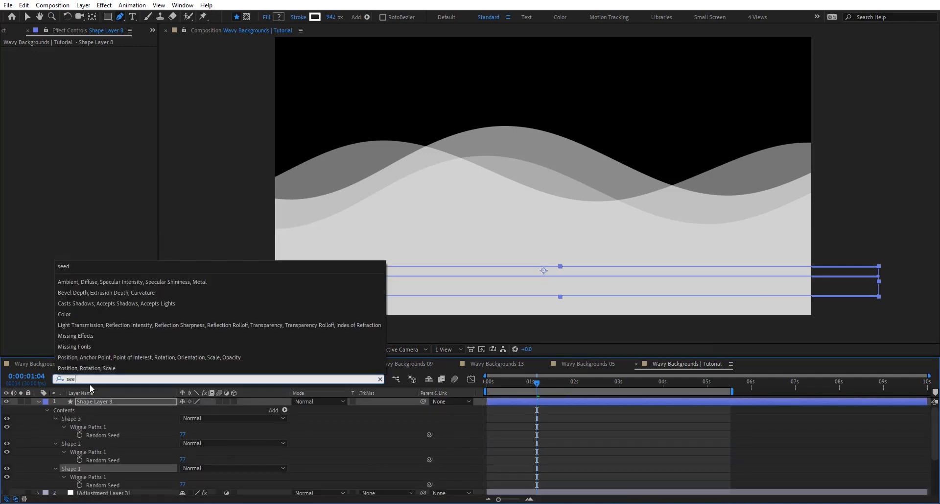
key(BackSpace)
drag(187, 433, 169, 459)
key(space)
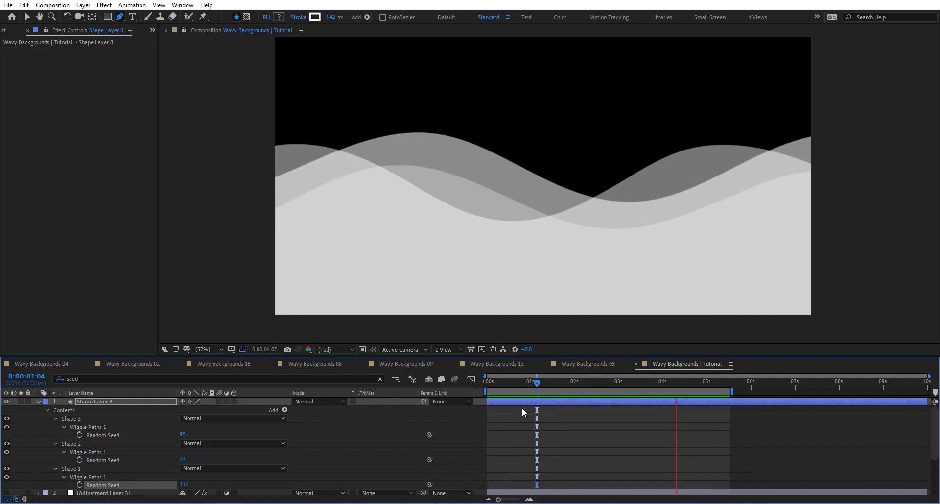
key(space)
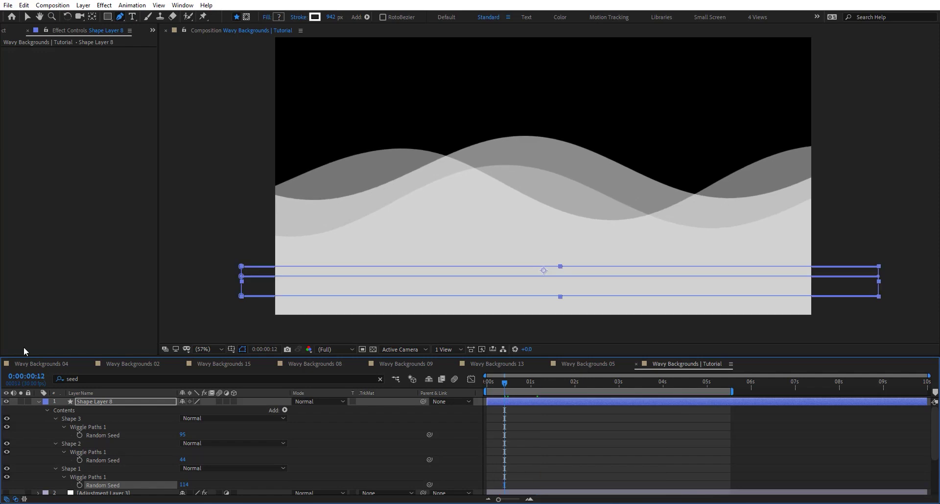
- Open the Wavy Backgrounds 04 composition, preview its animation and expand the contents of Shape Layer 4
click(39, 363)
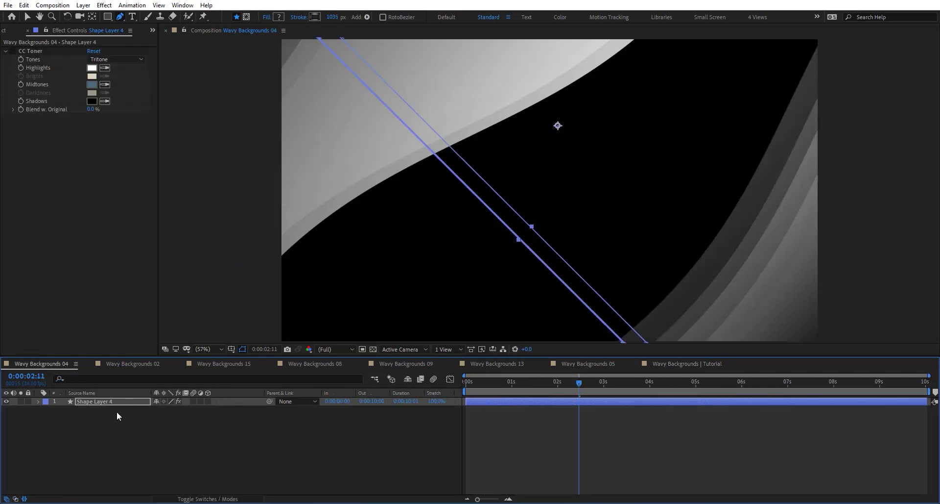
click(534, 414)
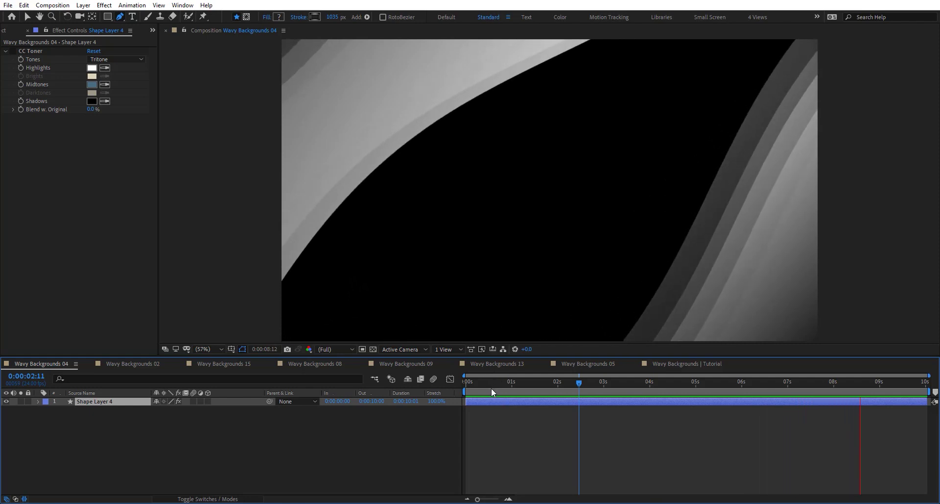
click(39, 402)
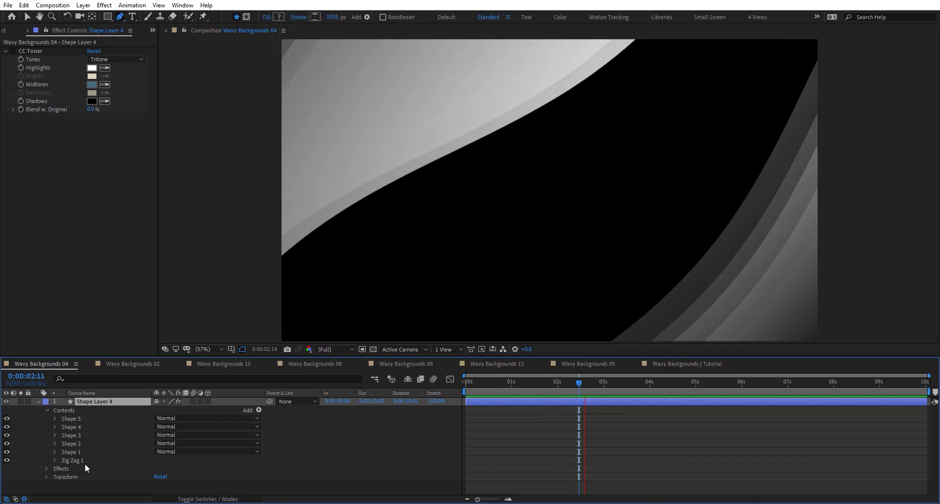
- Turn off Zig Zag 1, set Shape Layer 4's rotation to 0° and move the layer down in the frame
click(8, 457)
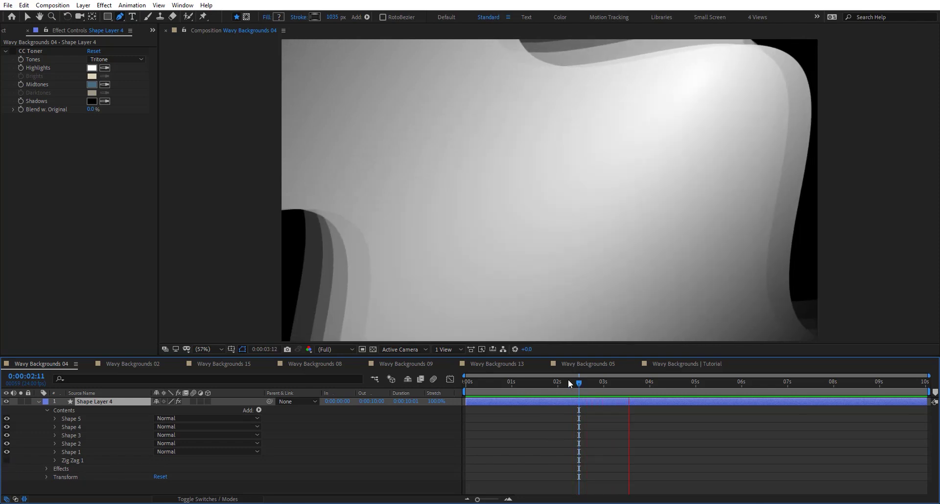
key(r)
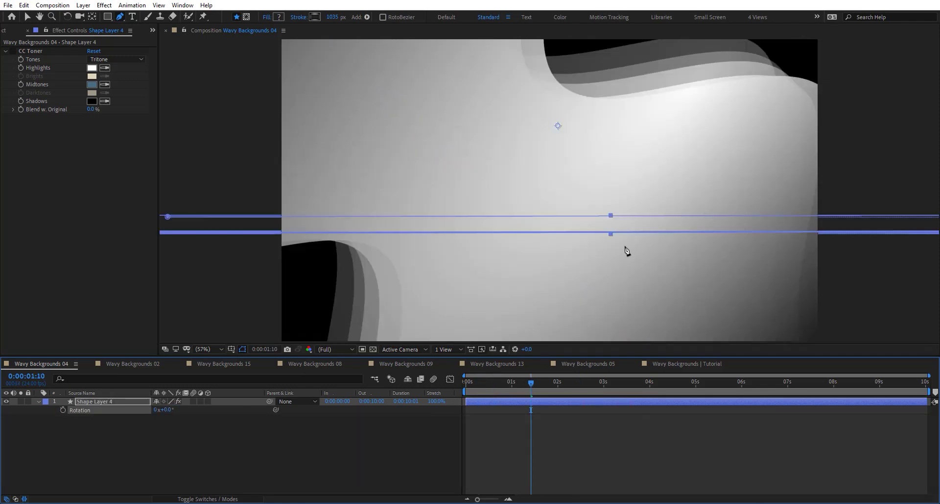
scroll(557, 213, down, 5)
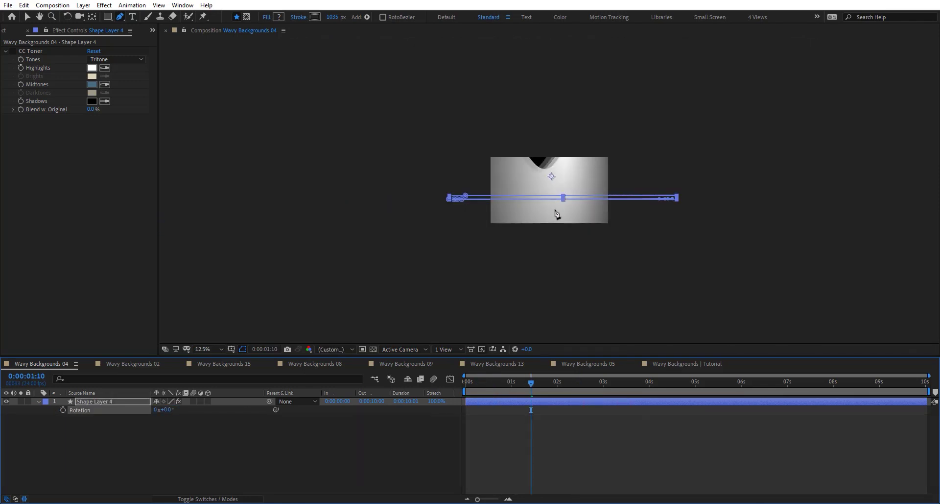
click(610, 398)
key(v)
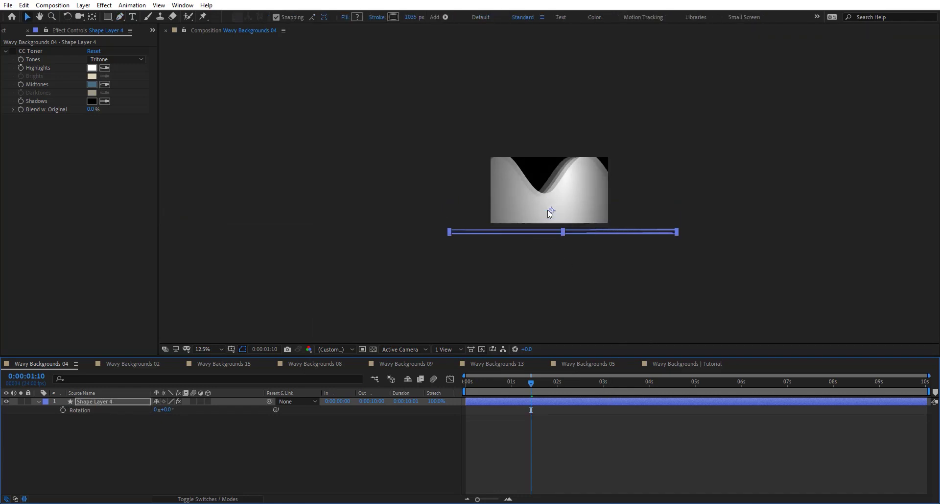
scroll(597, 193, up, 4)
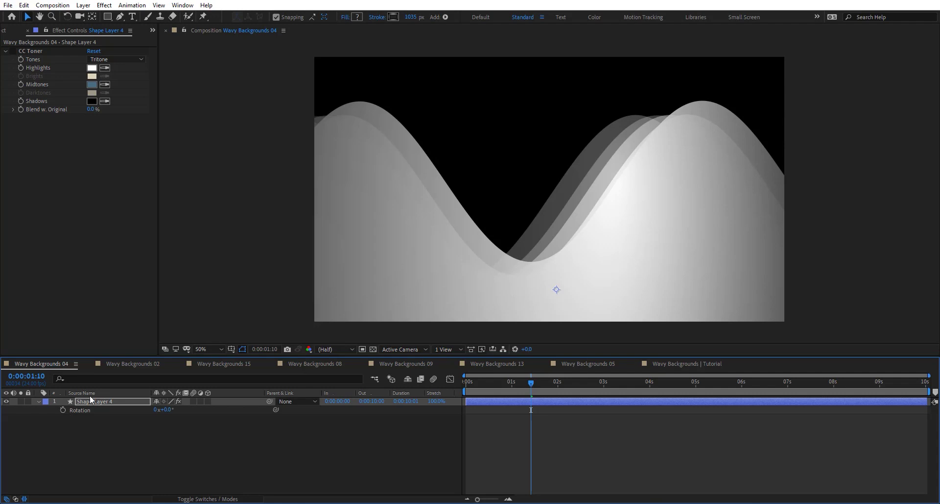
- Nudge Shape Layer 4 upward in the frame and undo the changes to its position, rotation and Zig Zag
key(shift+Up)
key(shift+Up)
key(shift+Up)
key(shift+Up)
key(shift+Up)
key(shift+Up)
key(shift+Up)
key(shift+Up)
key(shift+Up)
key(shift+Up)
key(shift+Up)
key(shift+Up)
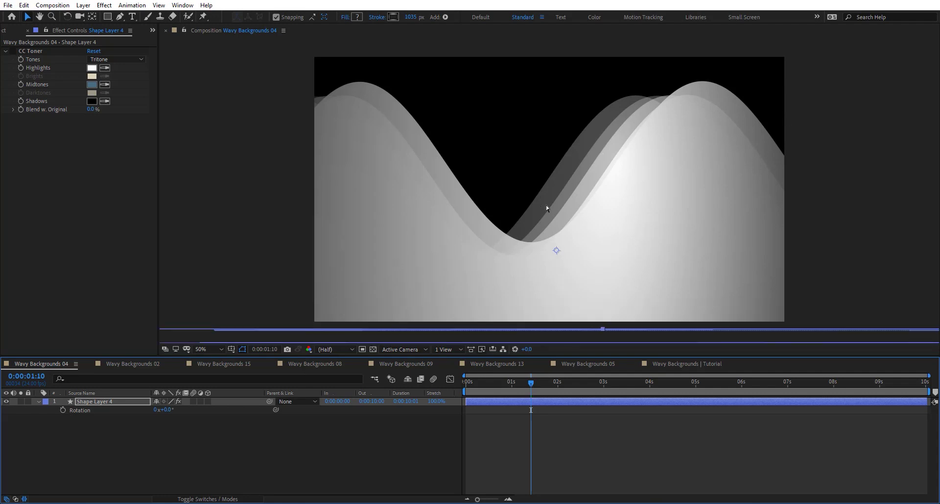
key(shift+Up)
key(shift+Up)
key(shift+Up)
key(shift+Up)
key(shift+Up)
key(shift+Up)
key(shift+Up)
key(shift+Up)
key(shift+Up)
key(shift+Up)
key(shift+Up)
key(shift+Up)
key(shift+Up)
key(shift+Up)
key(shift+Up)
key(shift+Up)
key(shift+Up)
key(shift+Up)
key(shift+Up)
key(shift+Up)
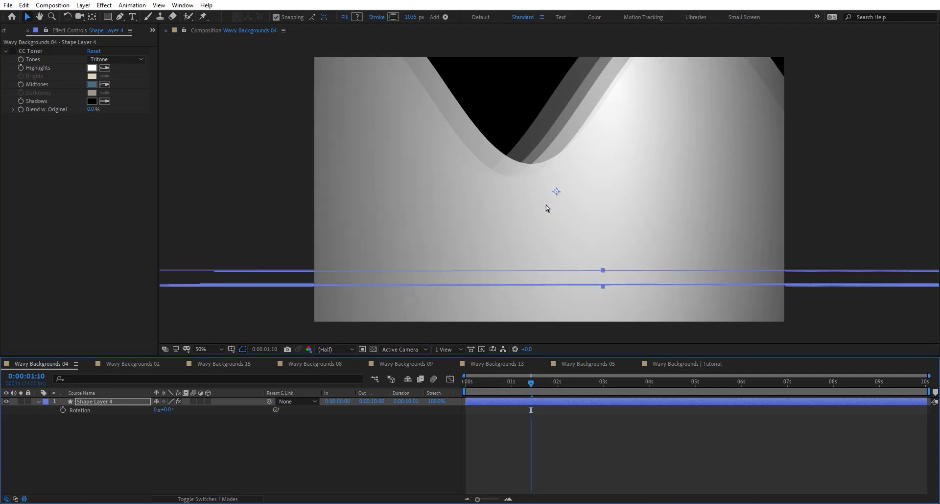
key(space)
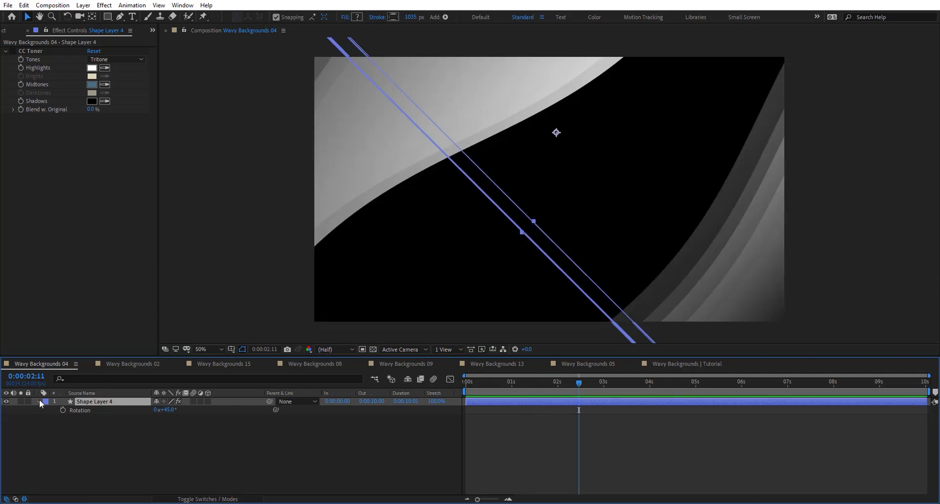
- Expand Zig Zag 1 on Shape Layer 4 and set its Size to 4856 and its Ridges per segment to 2.4
click(39, 400)
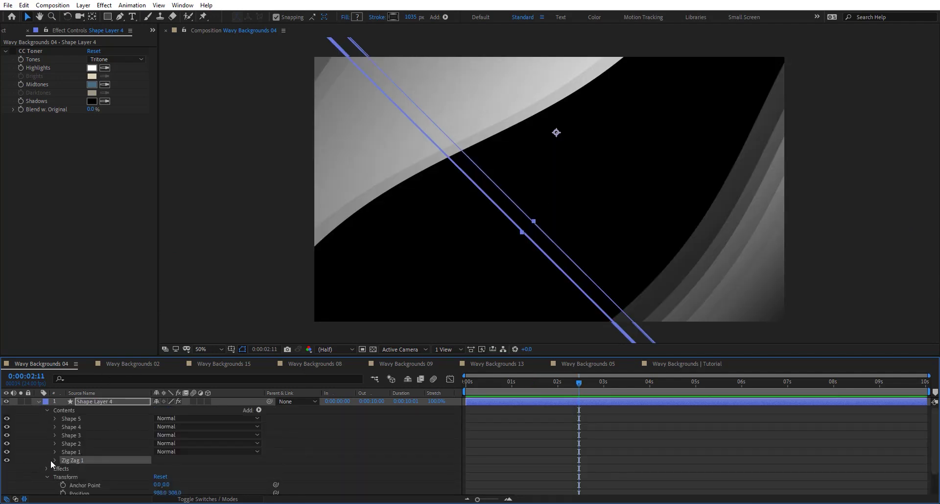
click(54, 460)
scroll(142, 447, down, 3)
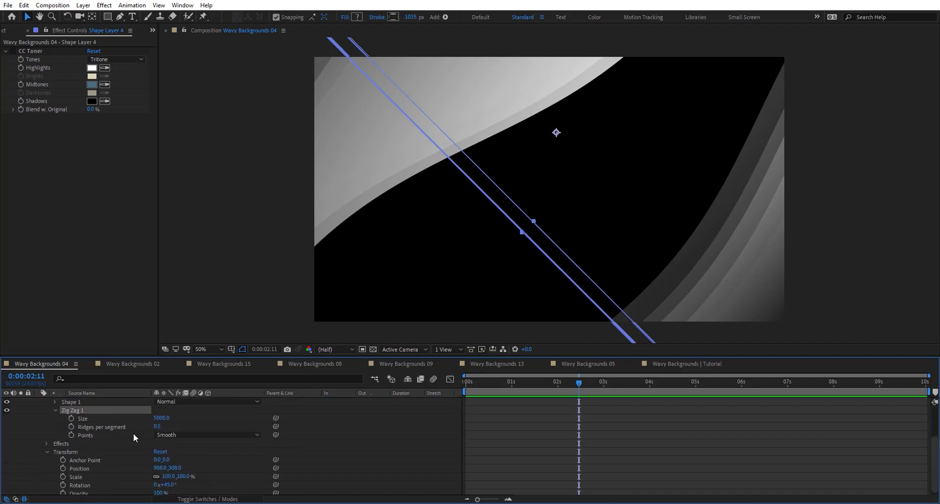
scroll(133, 433, up, 2)
drag(156, 446, 431, 437)
mouse_move(242, 443)
mouse_down()
mouse_move(88, 451)
mouse_move(119, 463)
mouse_up()
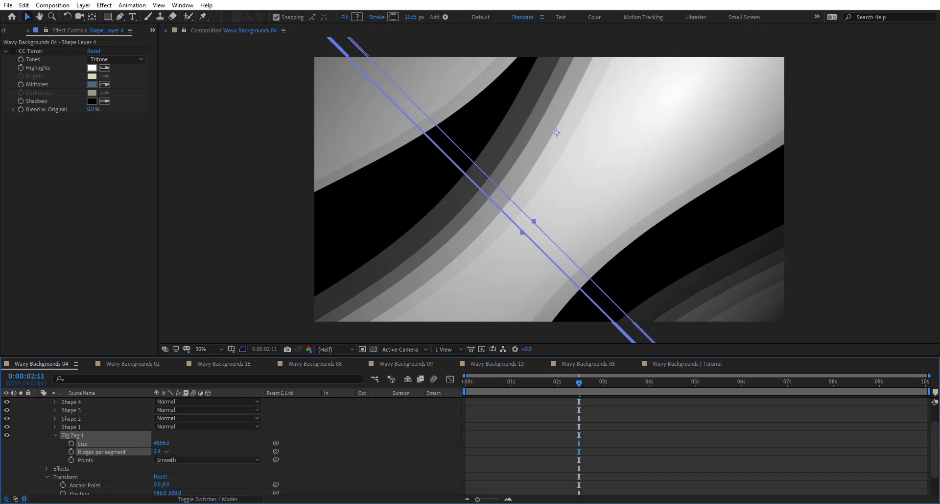
- Set the Zig Zag points to Corner and check the waves at several times along the timeline
mouse_move(658, 387)
mouse_down()
mouse_move(878, 384)
mouse_move(555, 387)
mouse_up()
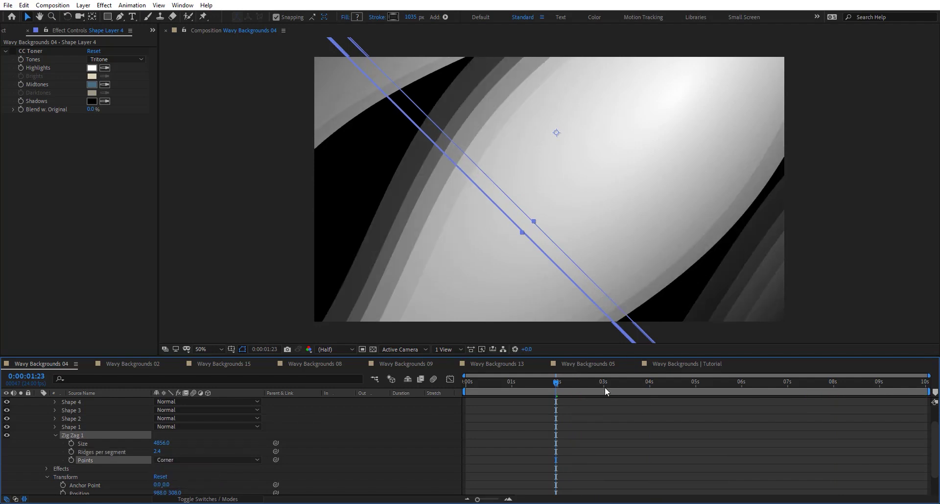
click(876, 389)
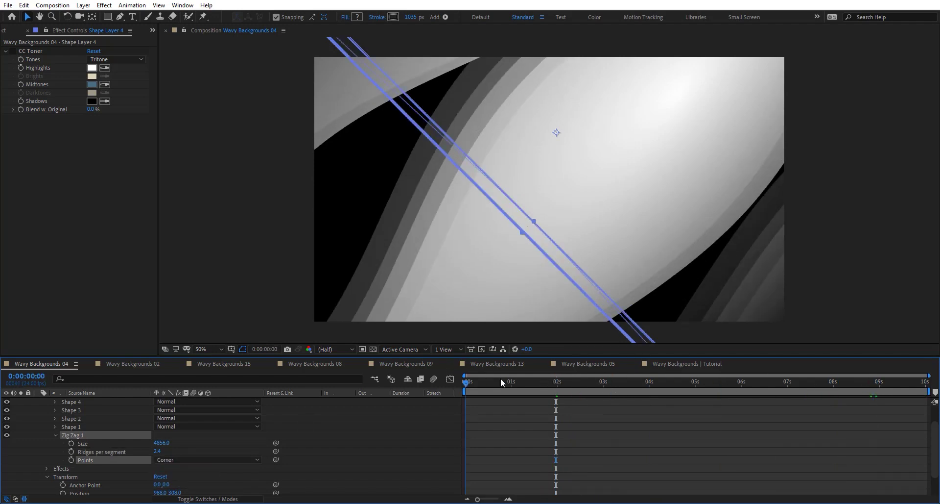
click(566, 384)
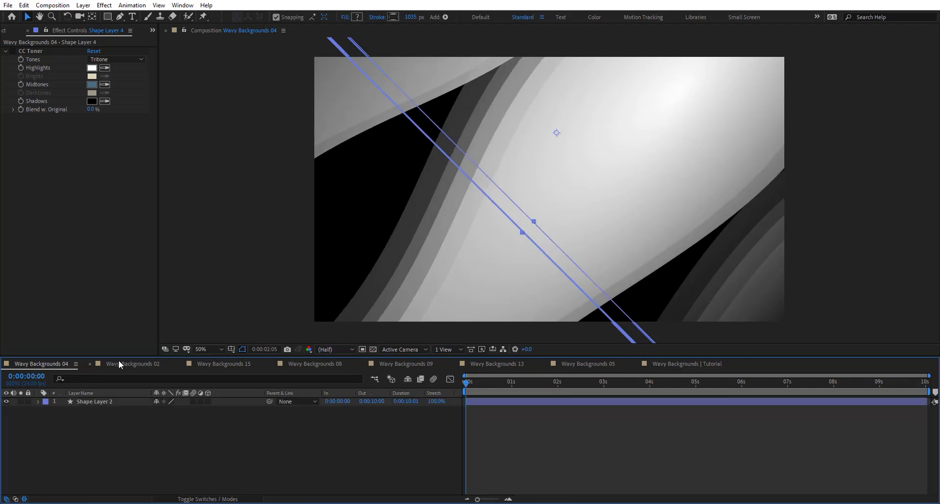
- Examine the wave animations in the Wavy Backgrounds 02 and Wavy Backgrounds 15 compositions
click(120, 363)
drag(500, 381, 896, 400)
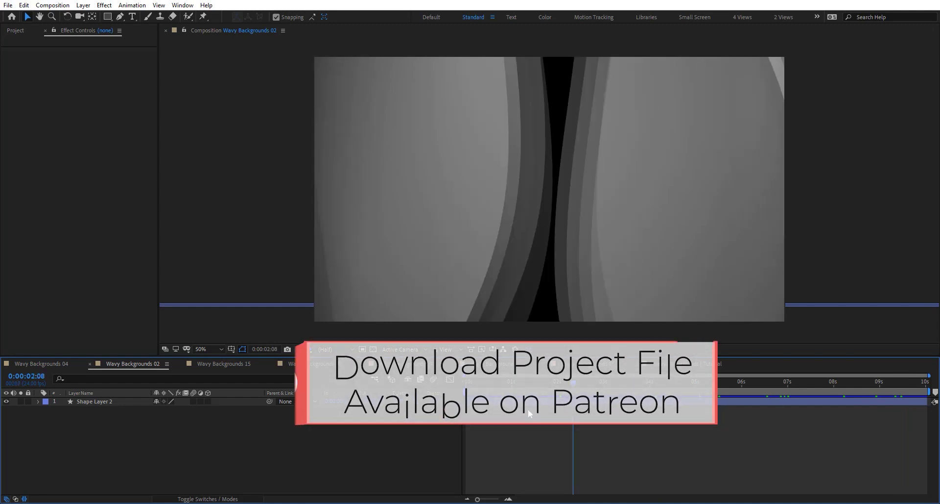
click(219, 363)
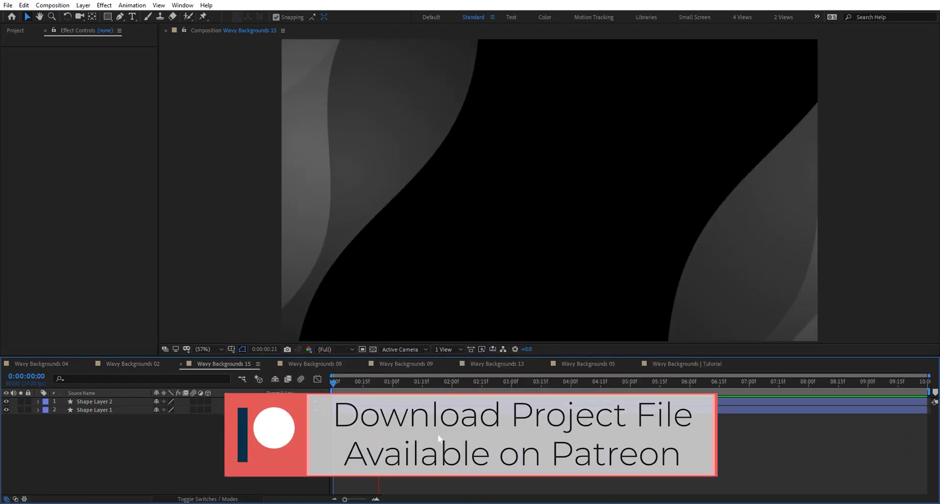